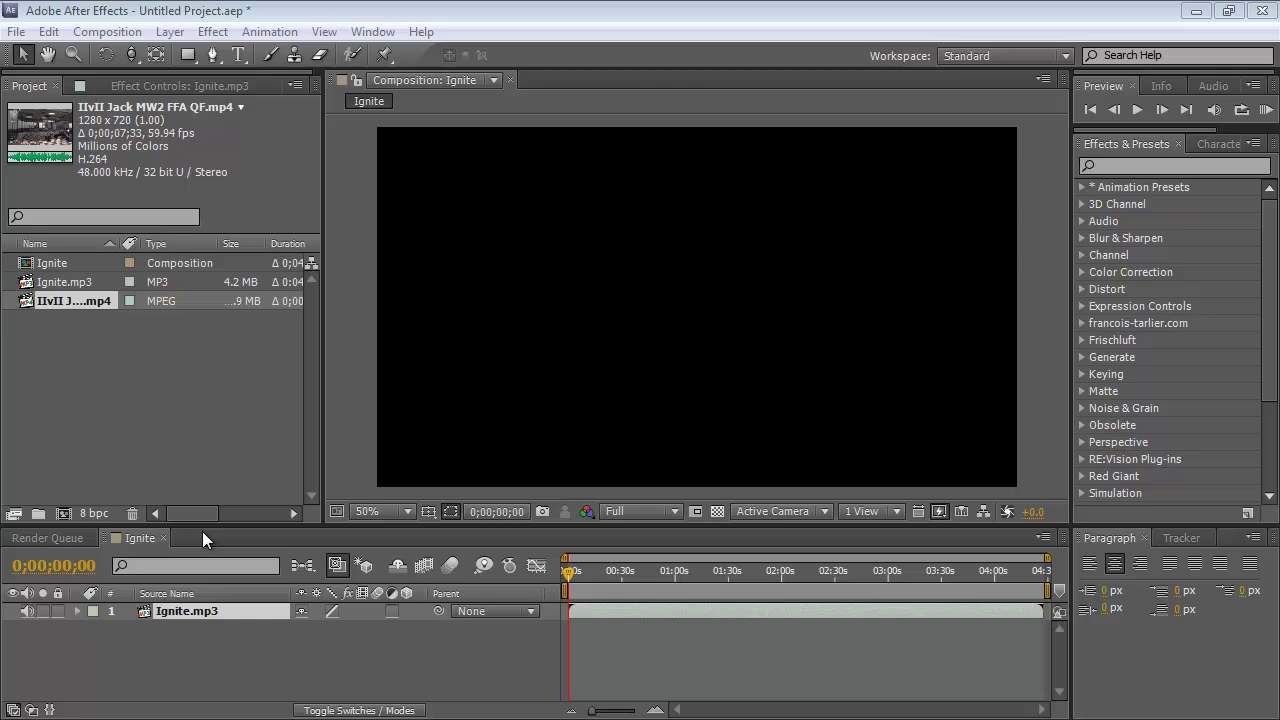
Reveal the Ignite.mp3 audio waveform in an enlarged timeline, parking the time at 0;00;28;42
left_click(187, 351)
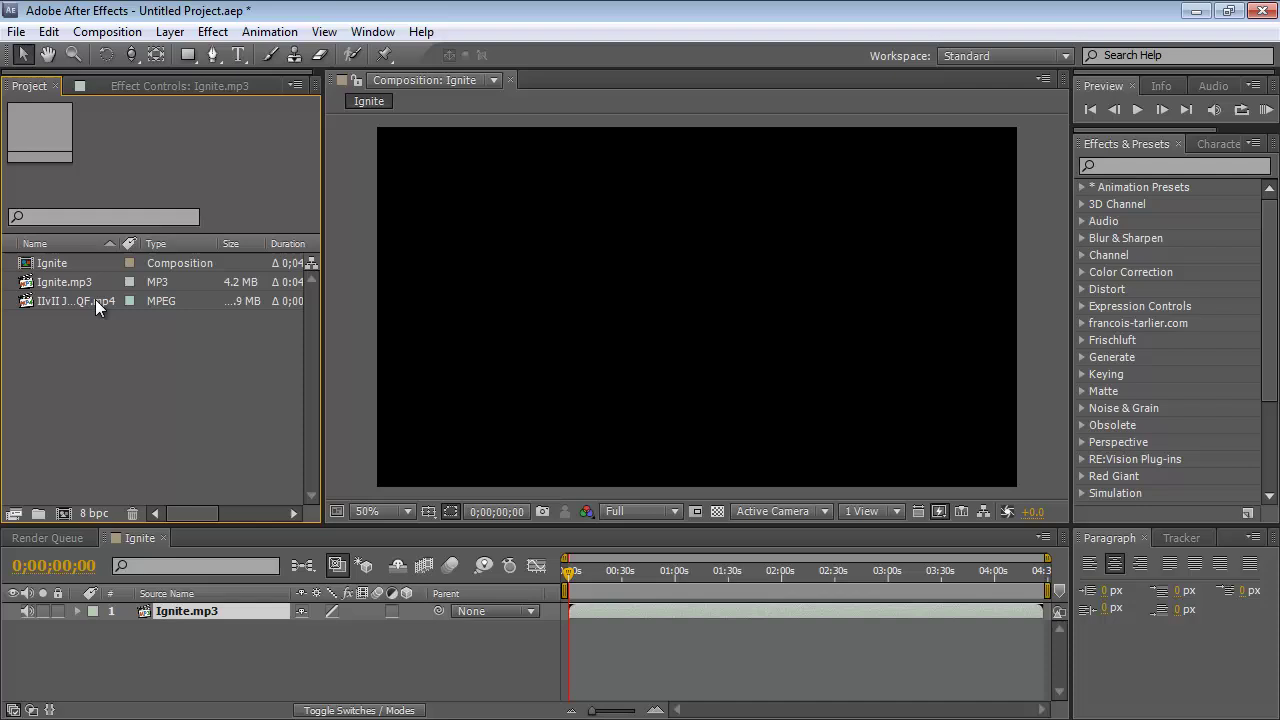
left_click(190, 634)
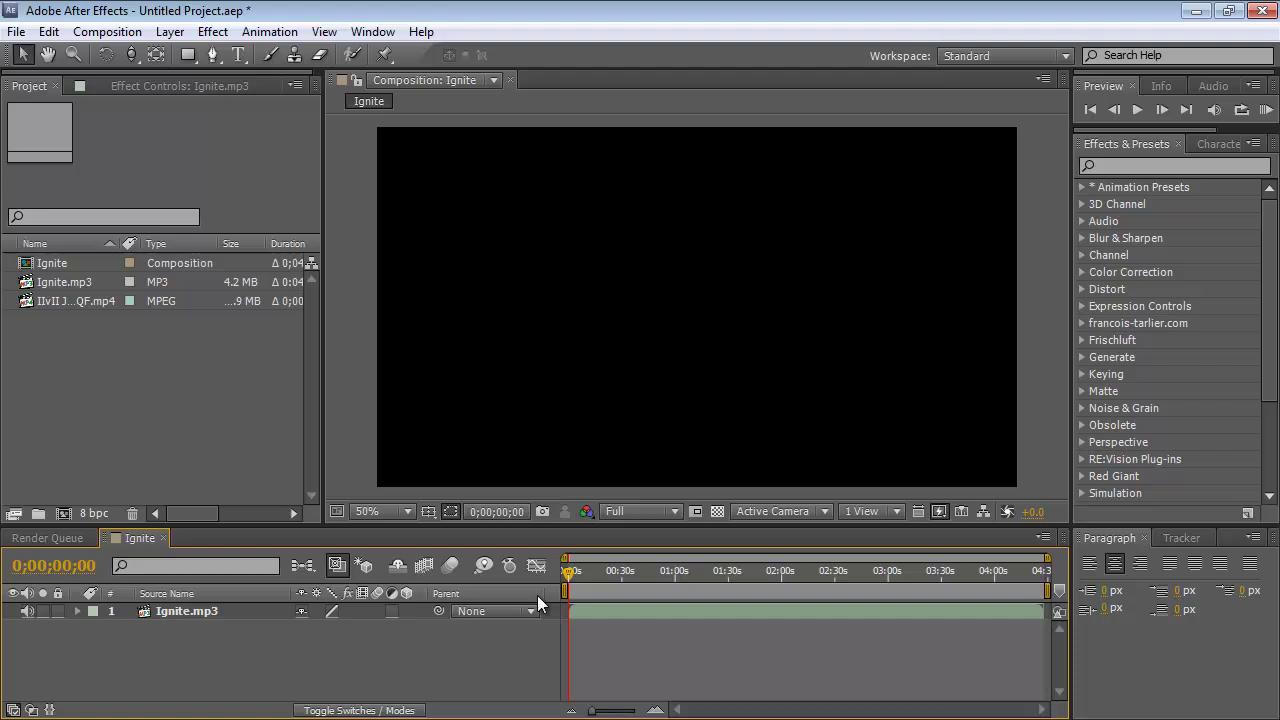
left_click(699, 567)
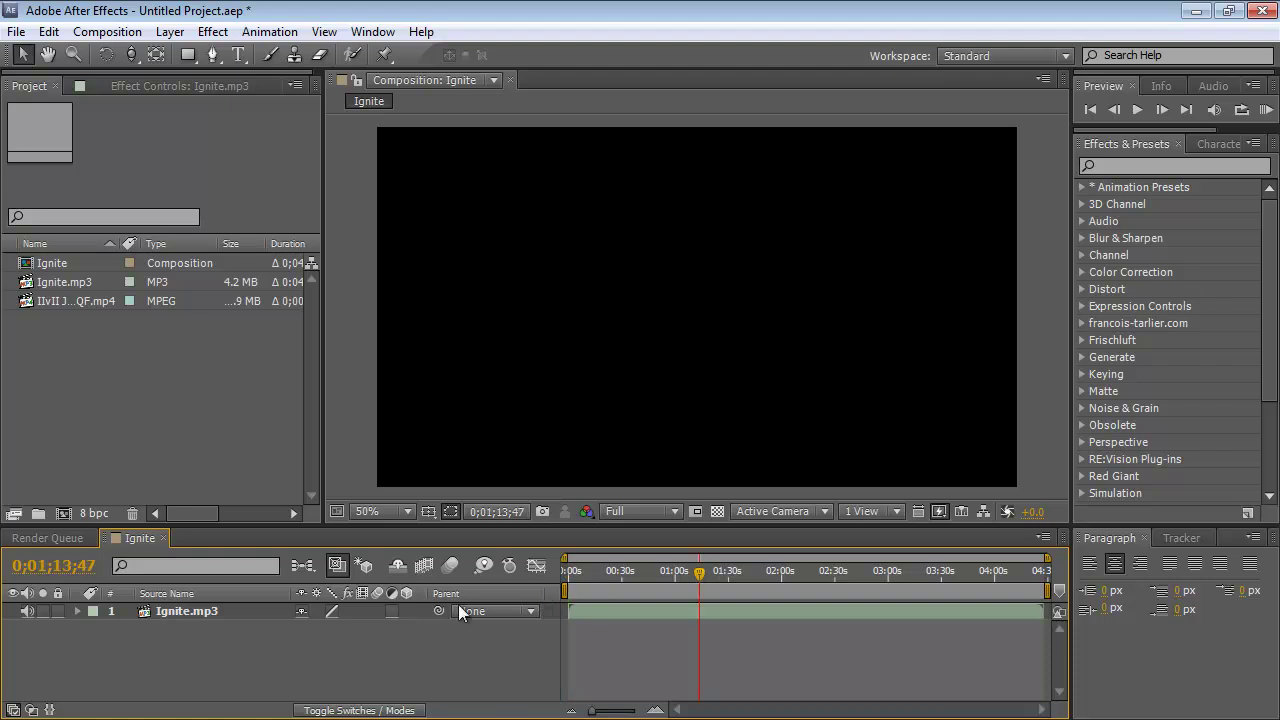
left_click(176, 613)
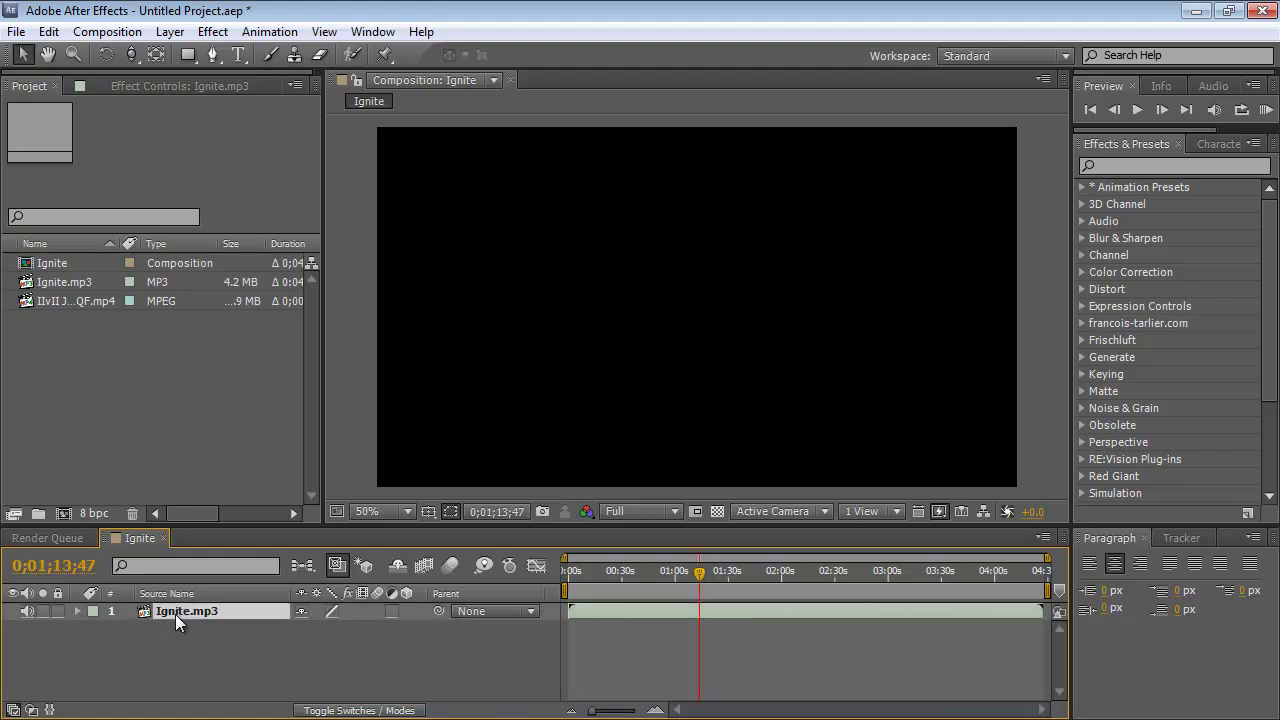
key("l")
key("l")
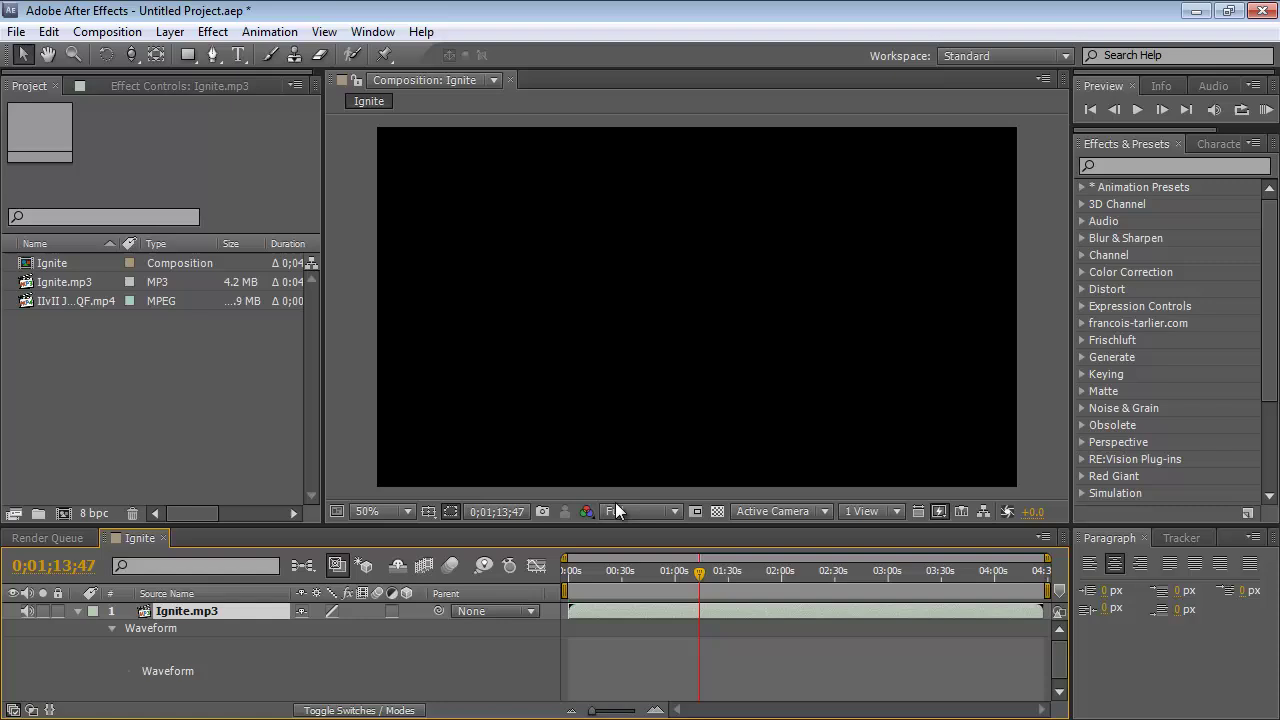
left_click_drag(620, 526, 620, 474)
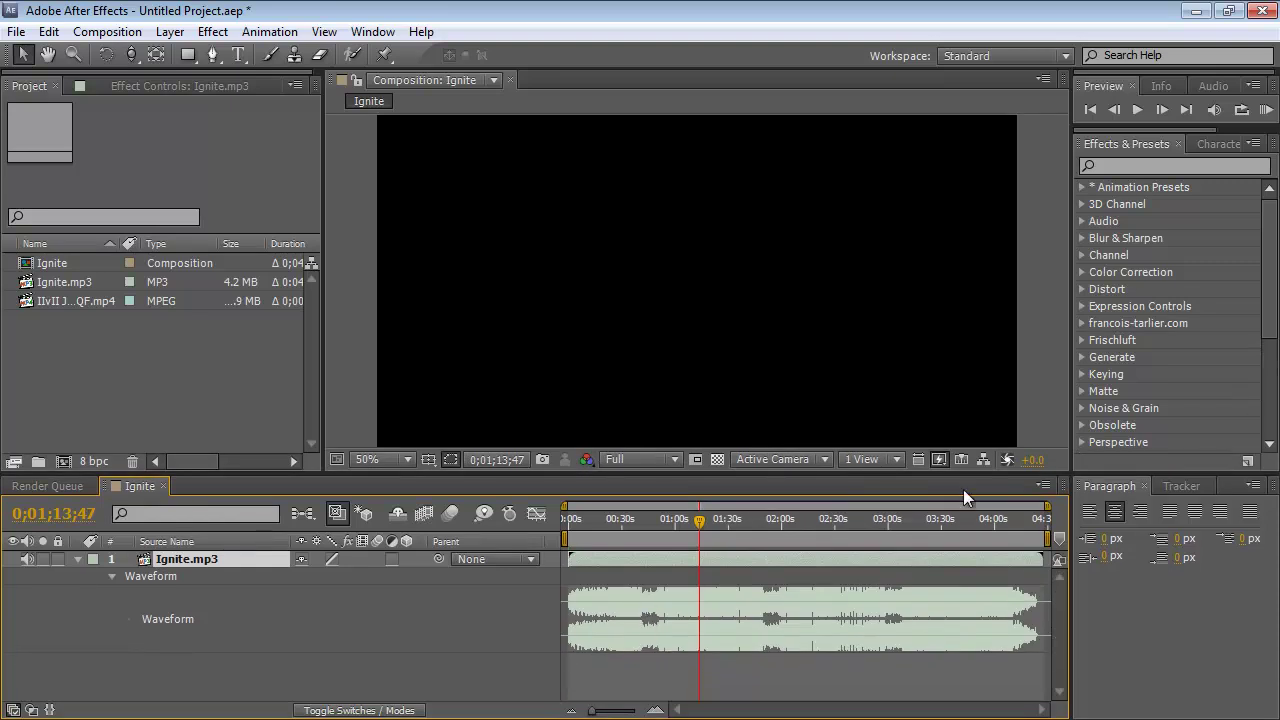
left_click(619, 525)
Open the Composition Settings for the Ignite comp
right_click(134, 492)
left_click(257, 192)
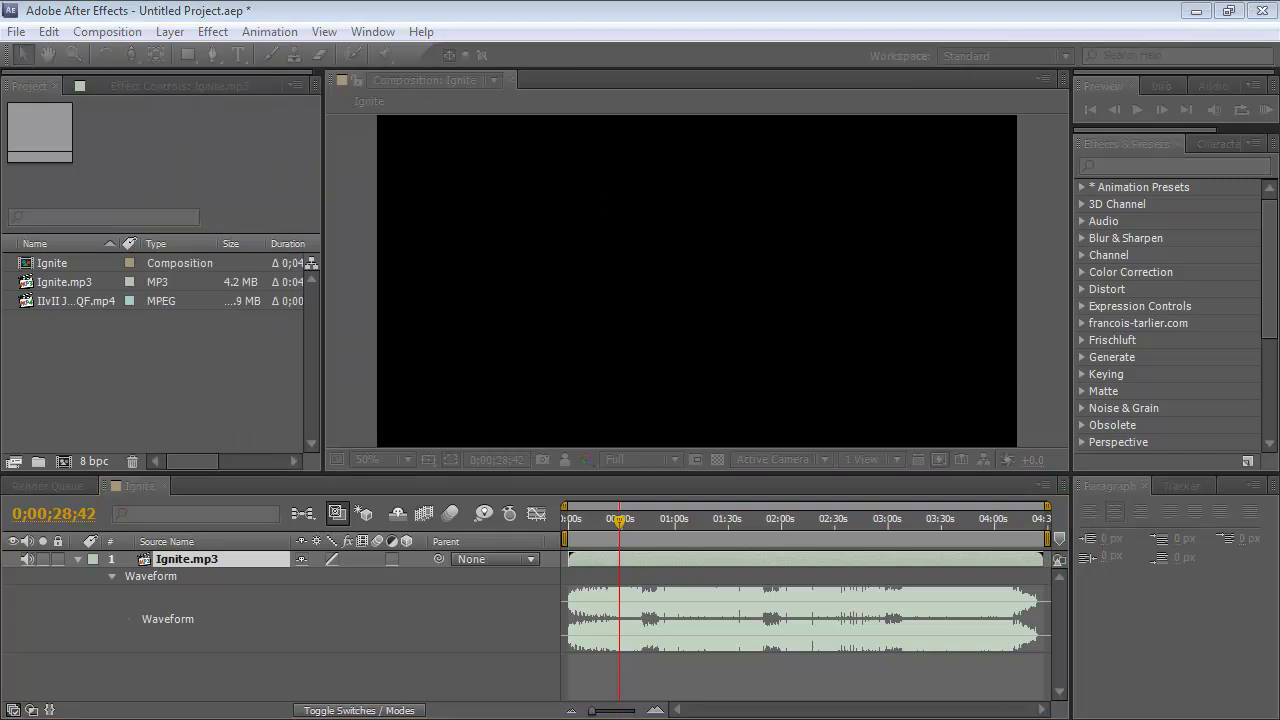
key("F2")
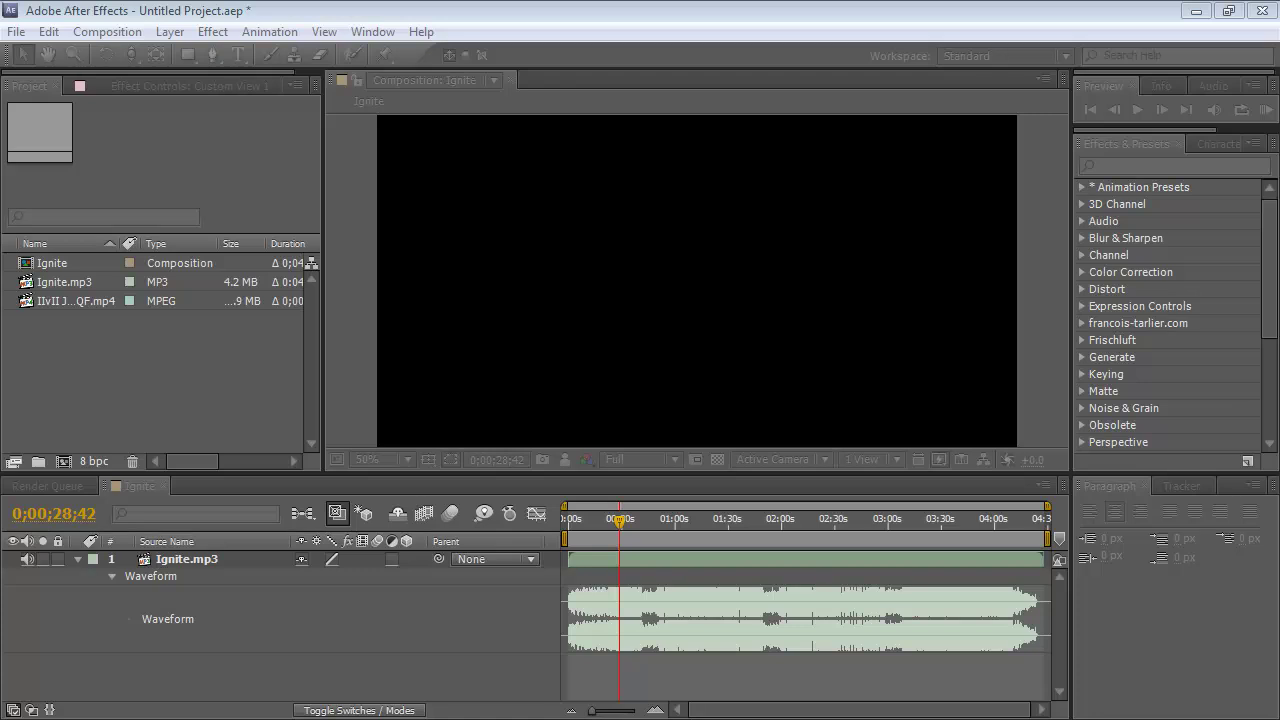
Confirm the 10-second comp duration and audition the song audio around 0;00;03;21
key("Return")
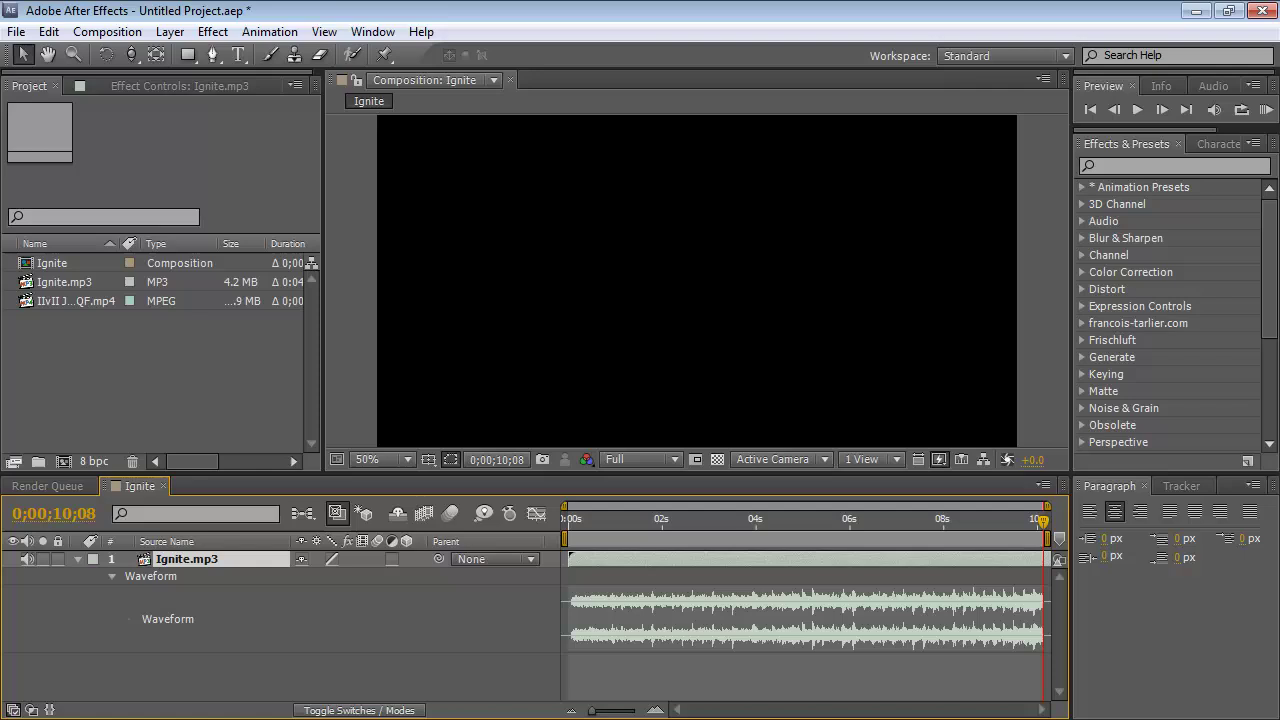
left_click(725, 524)
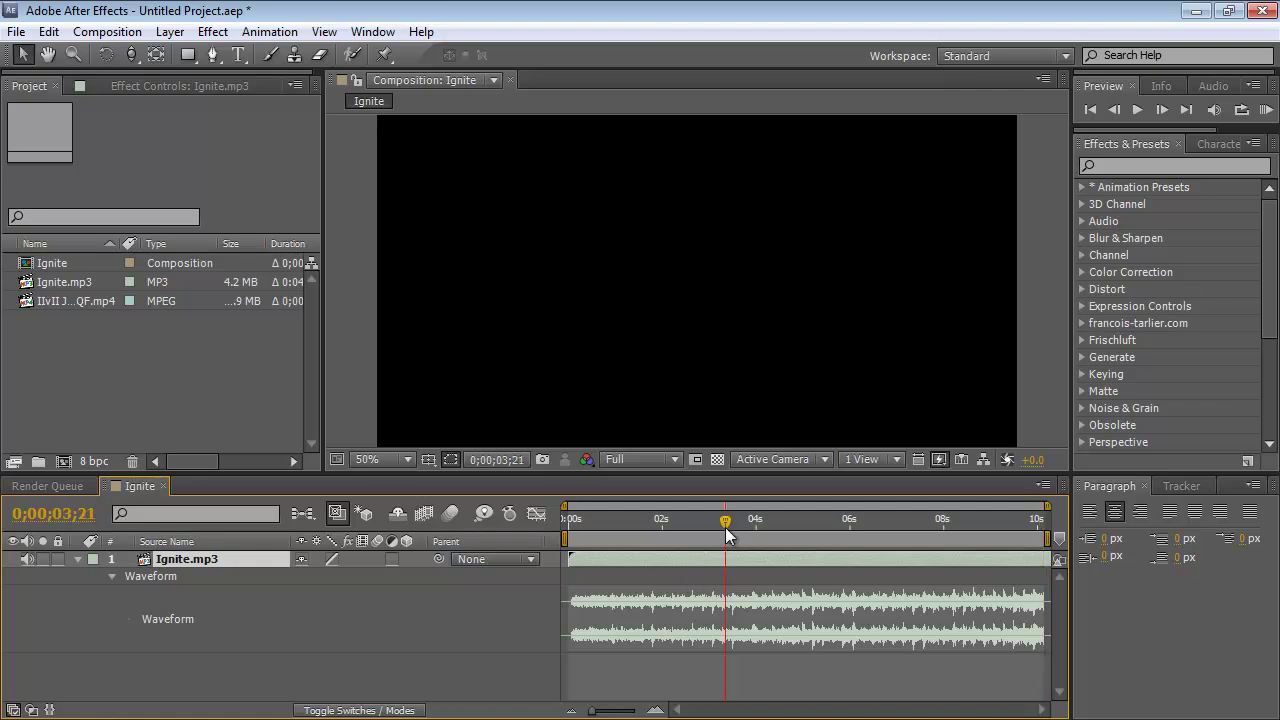
left_click(725, 527)
left_click(725, 527)
left_click(715, 507)
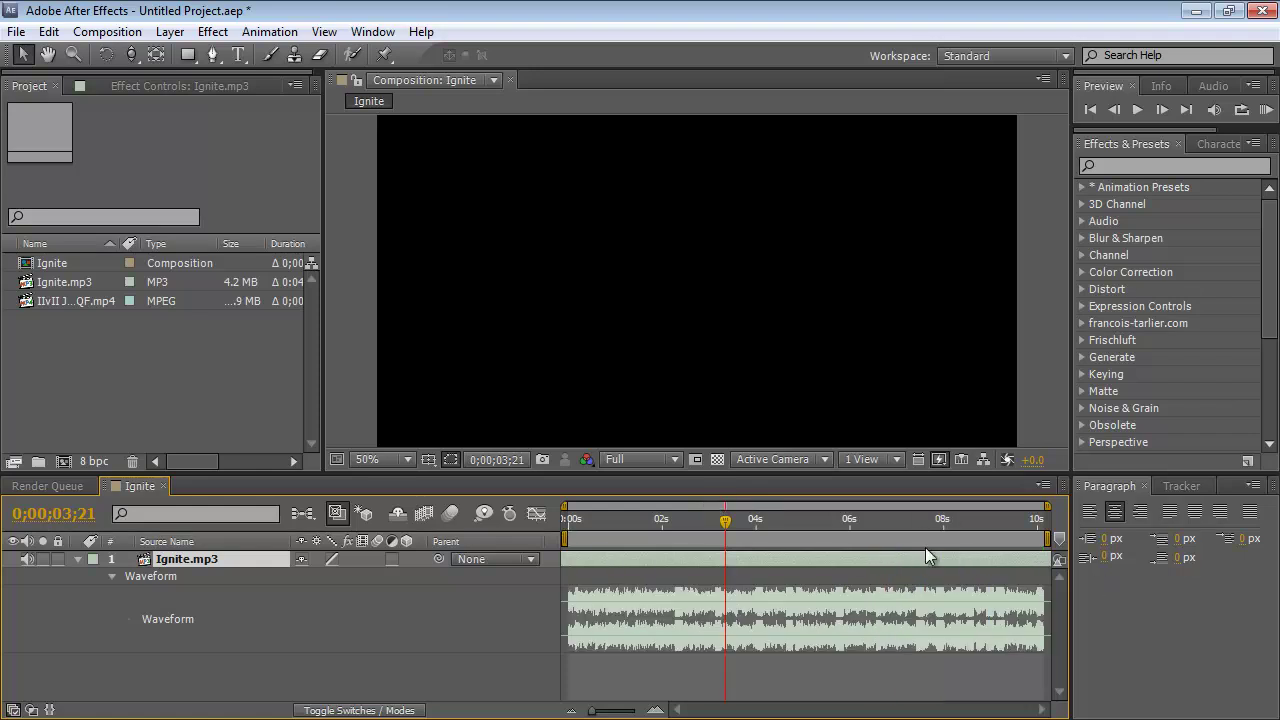
Preview the song audio from 0;00;01;45 to locate the beat
left_click(650, 522)
key("KP_Decimal")
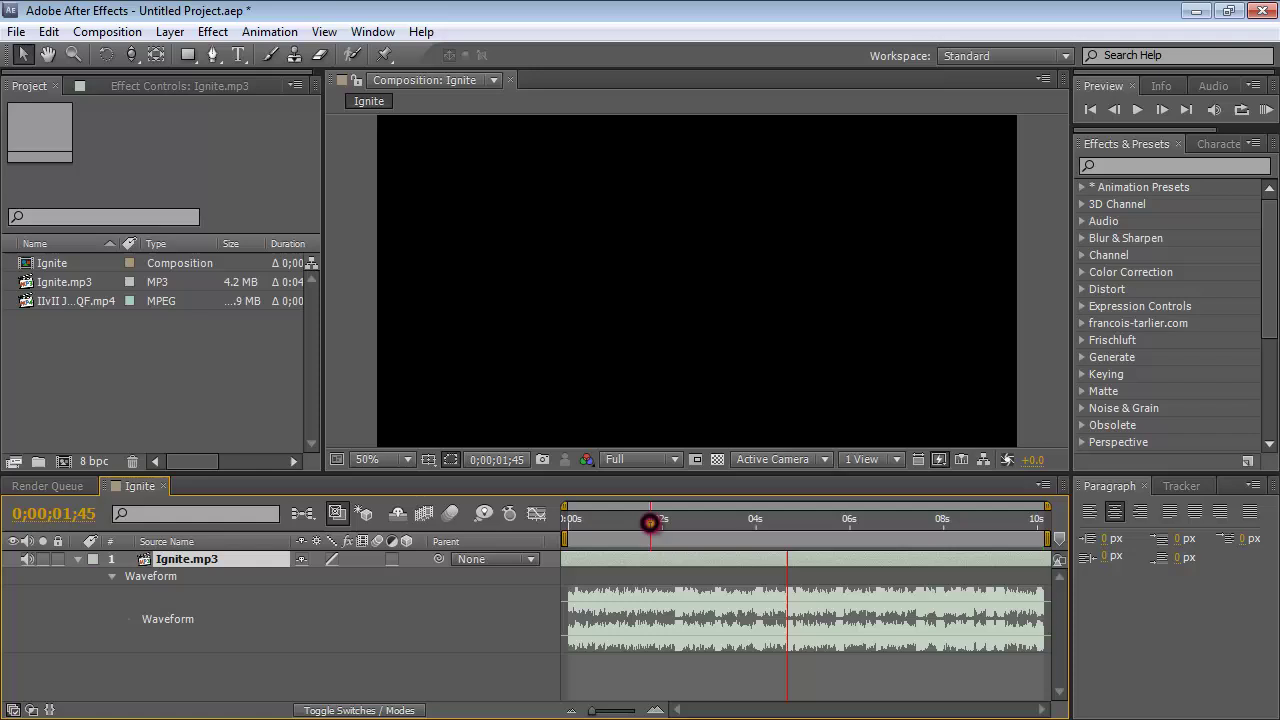
left_click(651, 524)
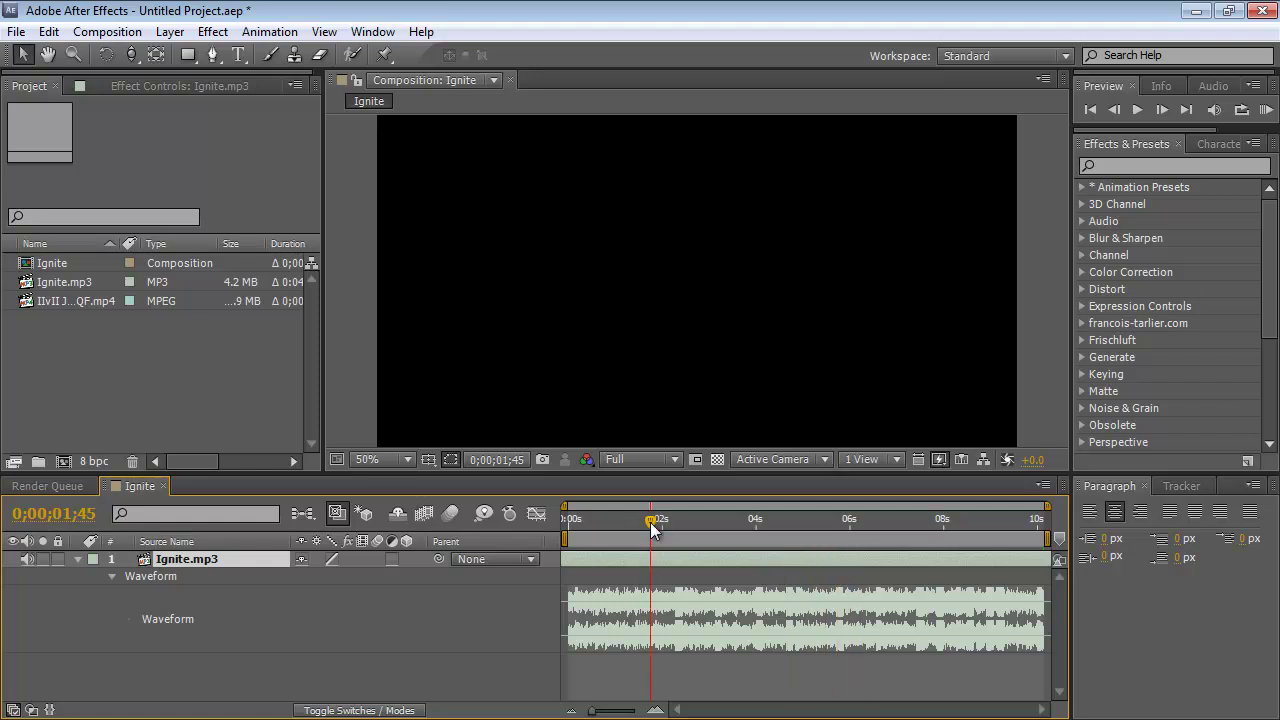
Try the gameplay clip in the Ignite comp, nudge it later, then delete it again
left_click(66, 304)
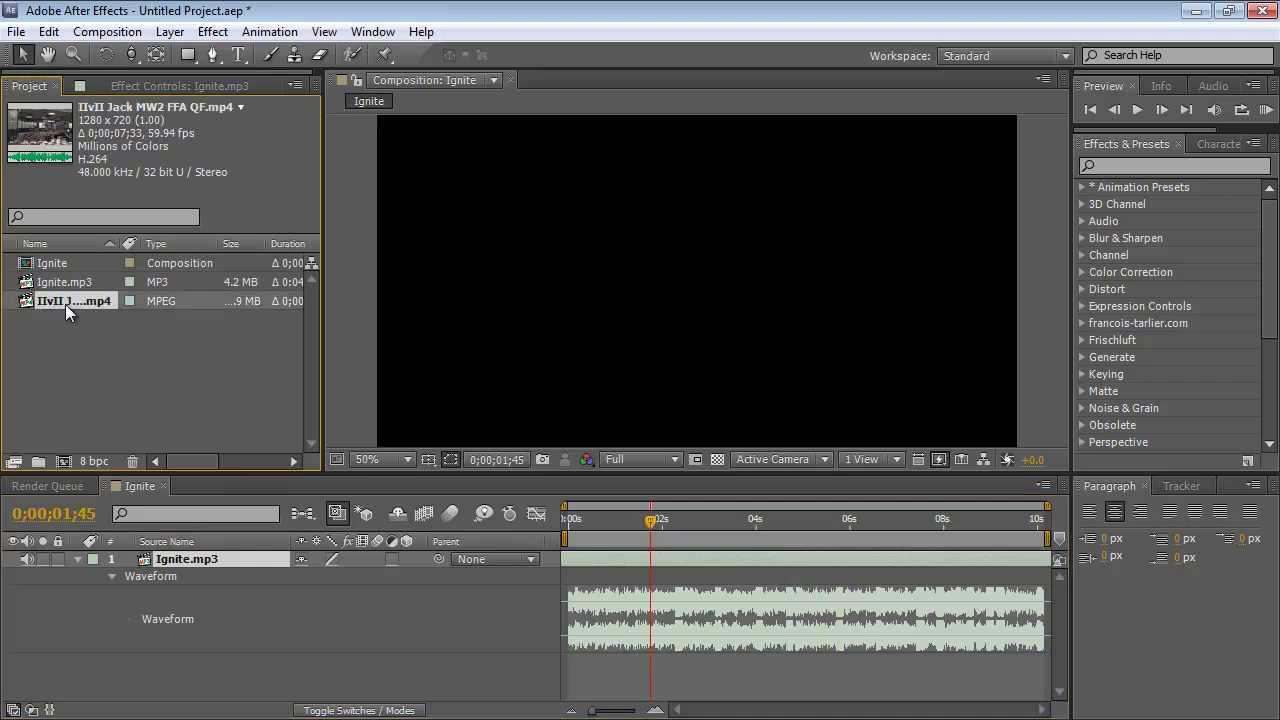
left_click_drag(84, 303, 142, 640)
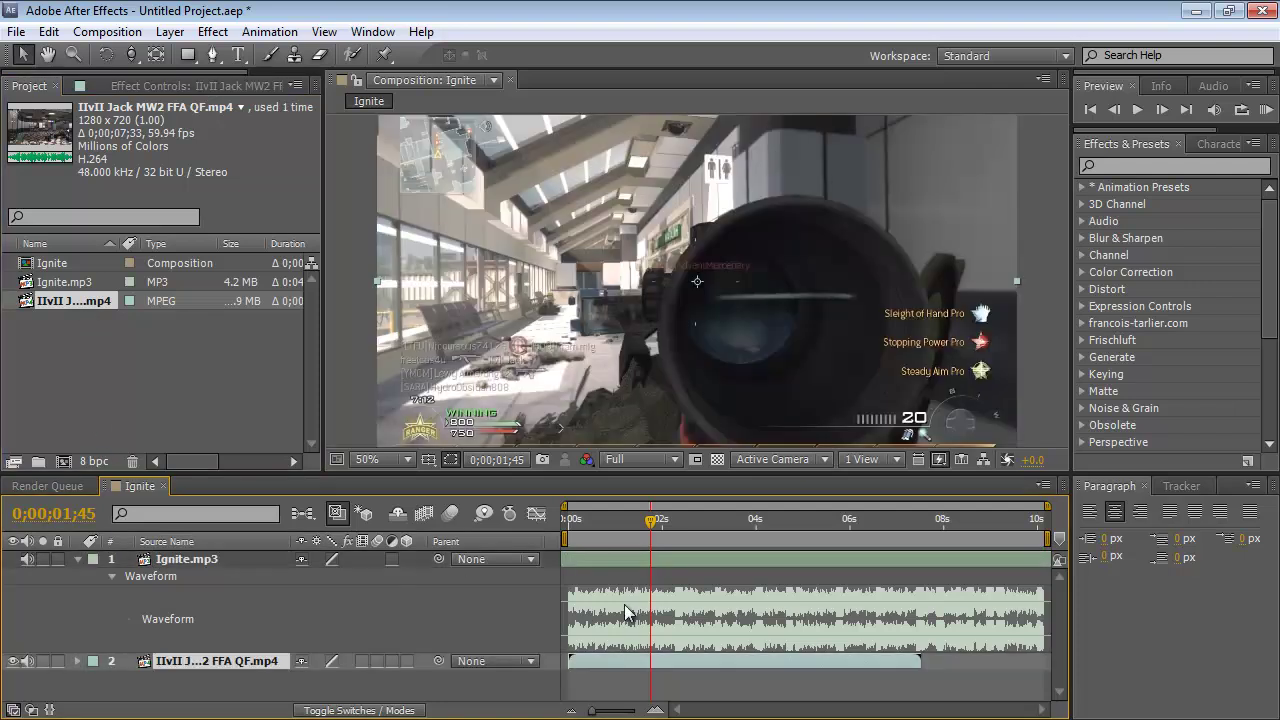
left_click_drag(638, 660, 681, 652)
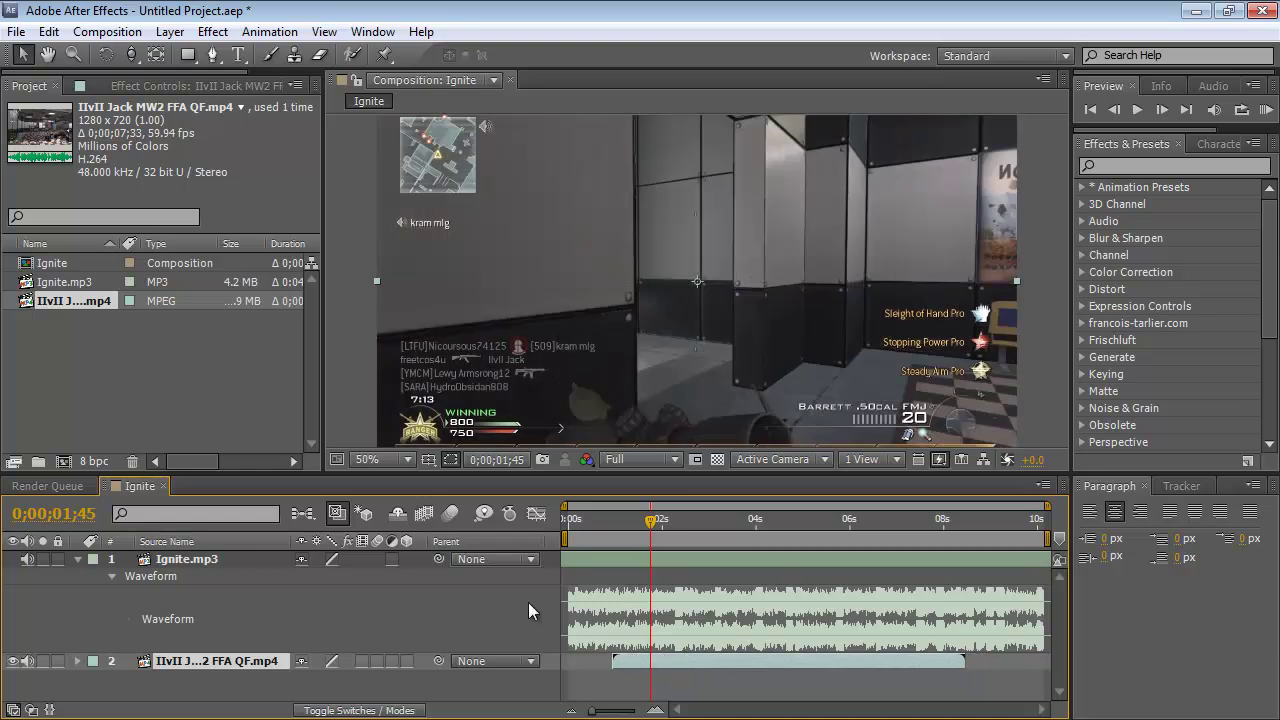
key("Delete")
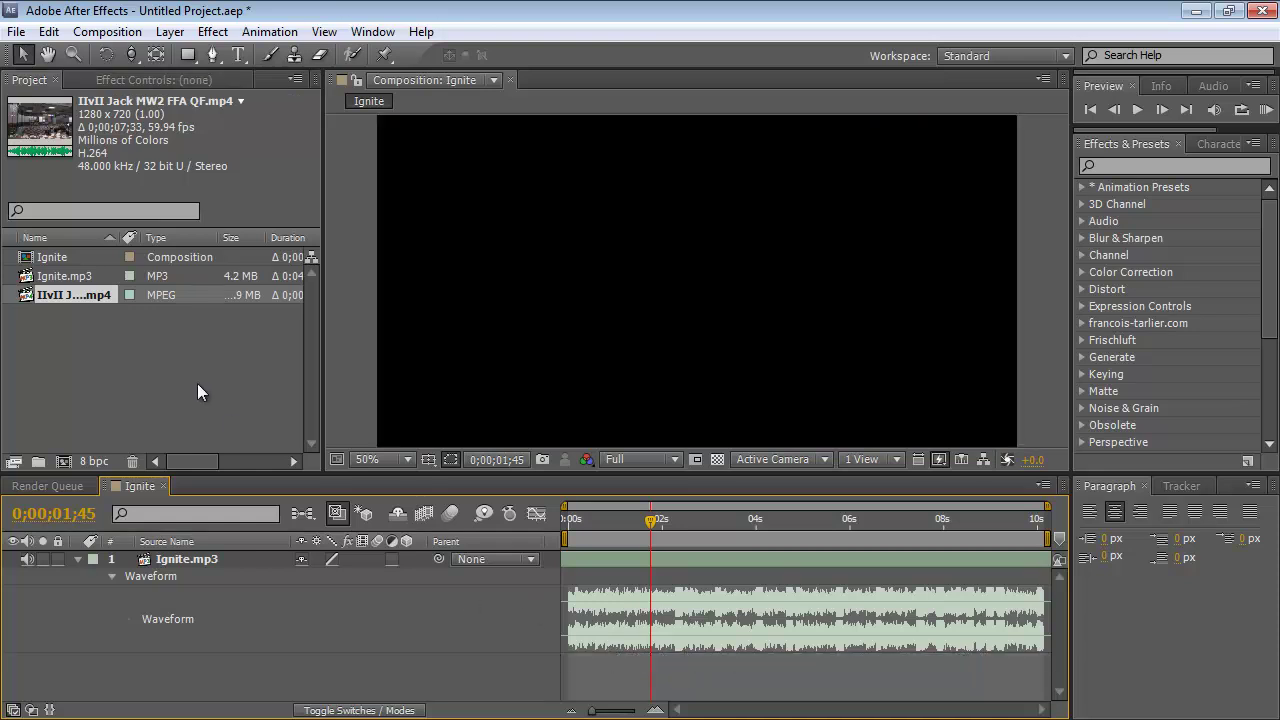
Create a new composition from the gameplay MP4 and scale its footage slightly larger, viewer at 50%
left_click(96, 293)
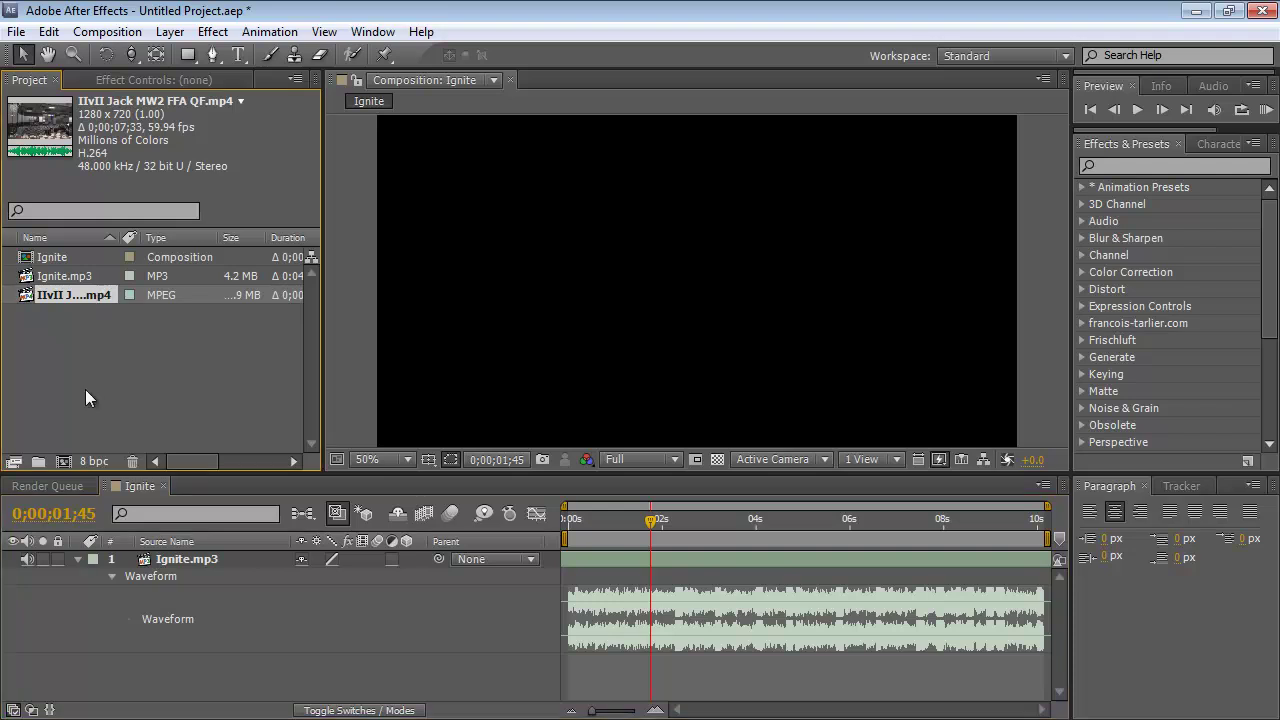
left_click(69, 458)
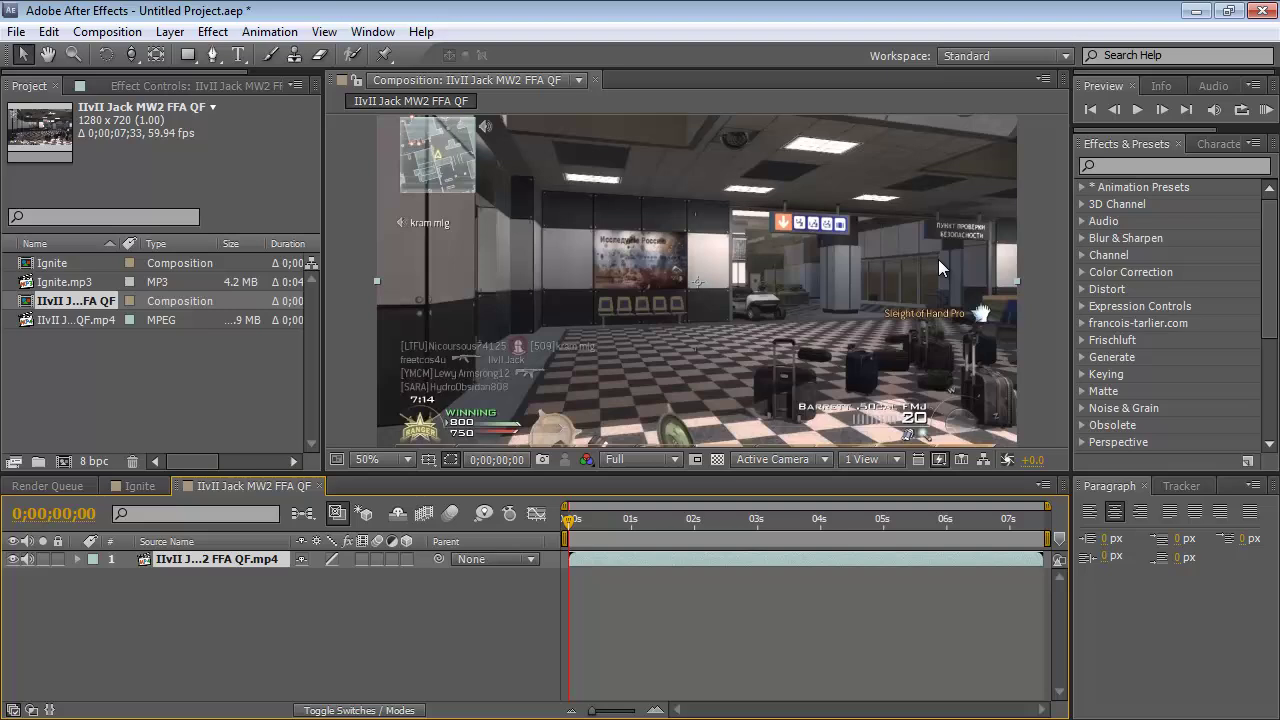
scroll(918, 286, "down", 2)
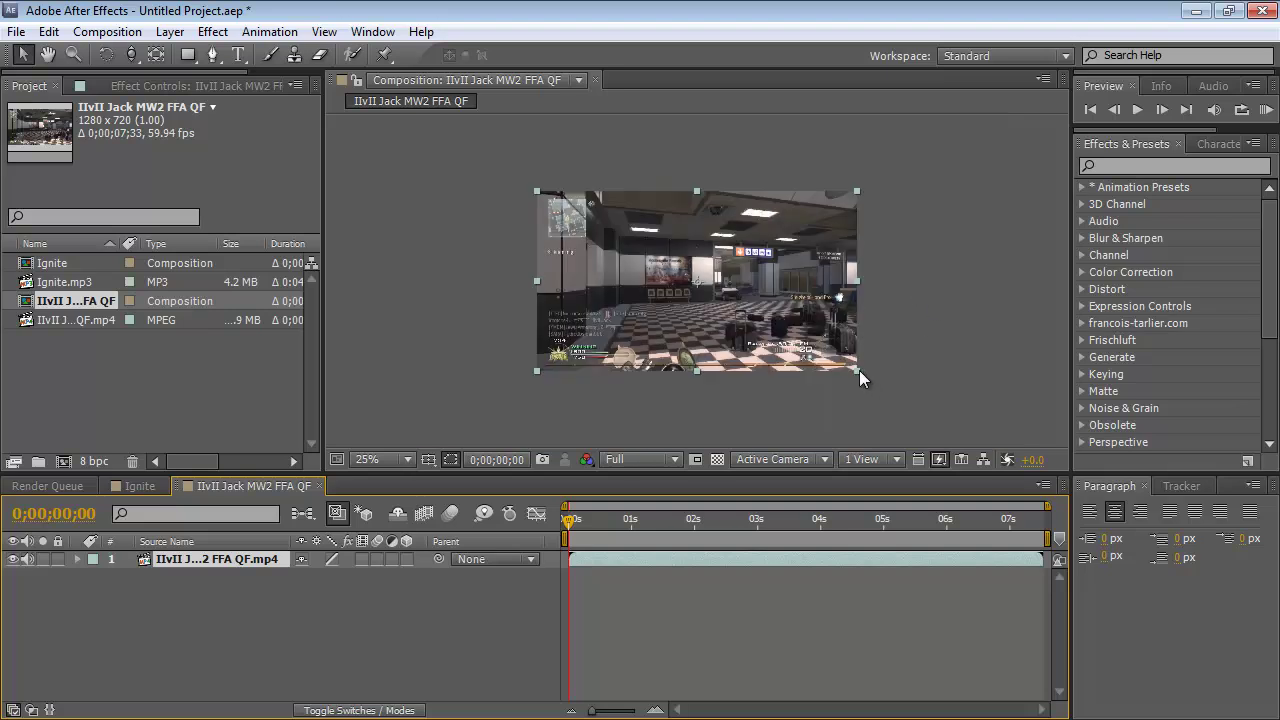
left_click_drag(859, 370, 862, 372)
key("period")
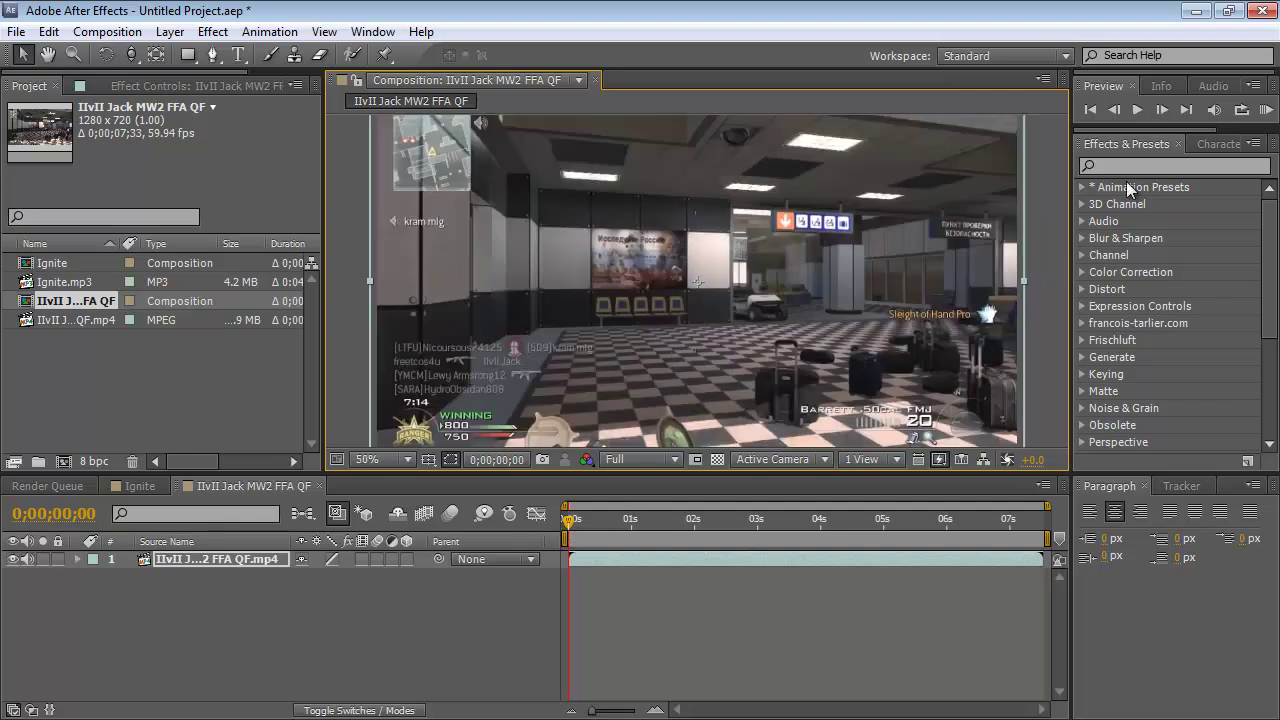
Look up the Twixtor 59.94 preset under Animation Presets > User Presets
left_click(1080, 188)
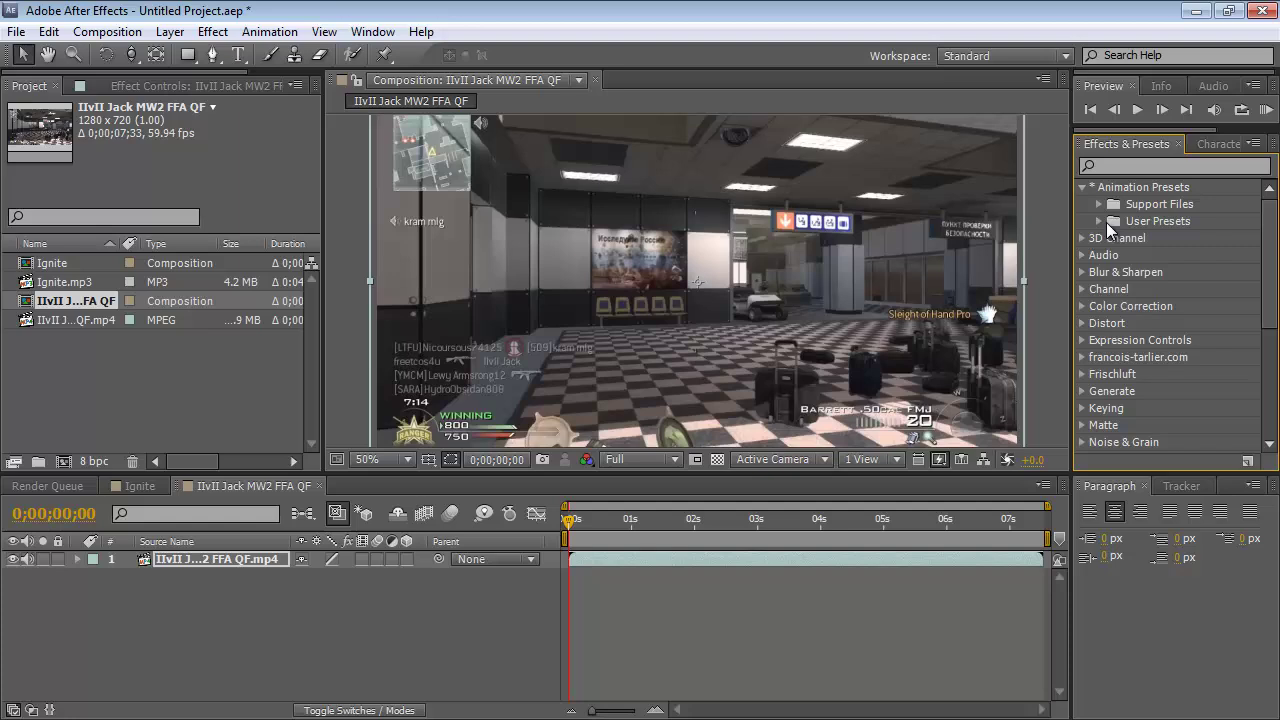
left_click(1099, 221)
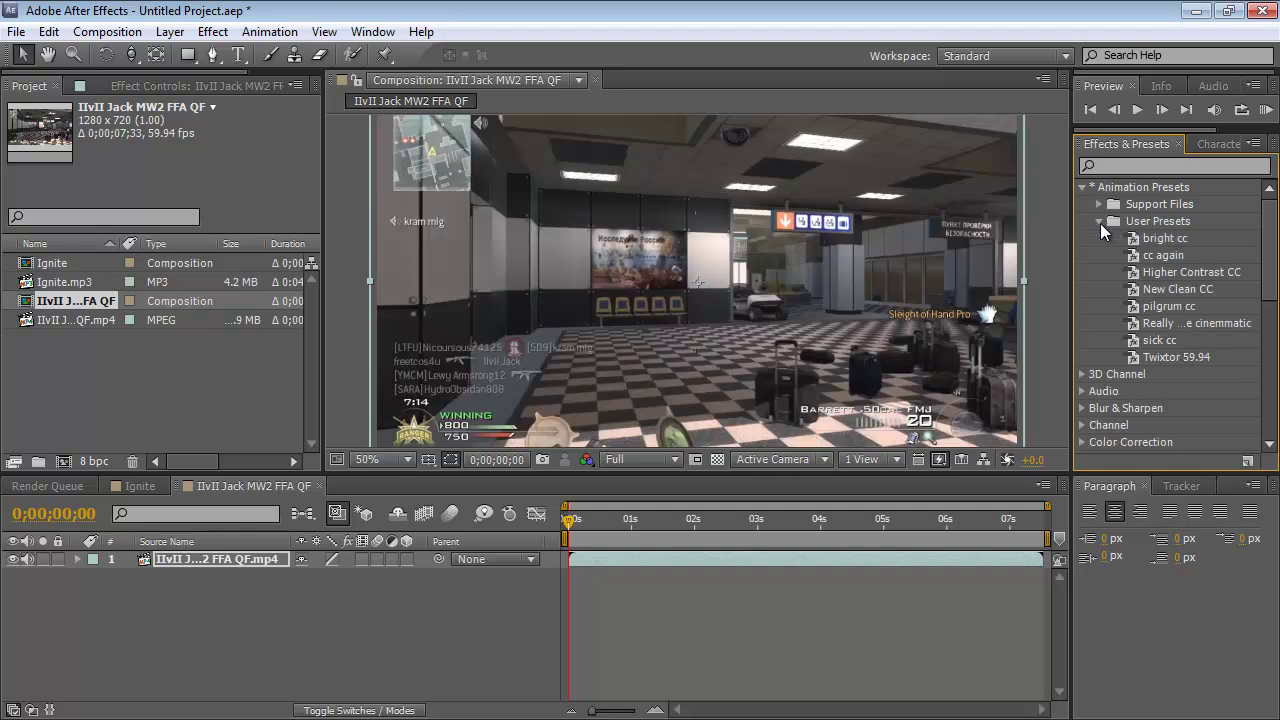
left_click(1198, 356)
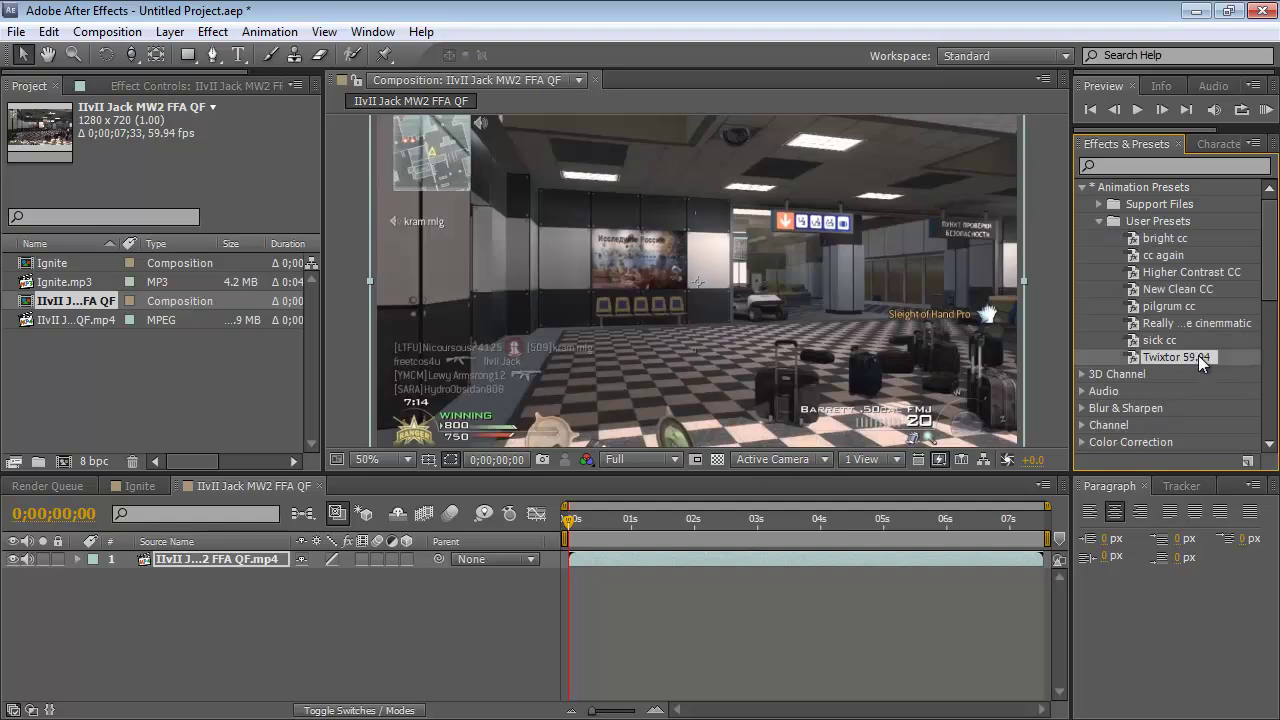
left_click(1101, 220)
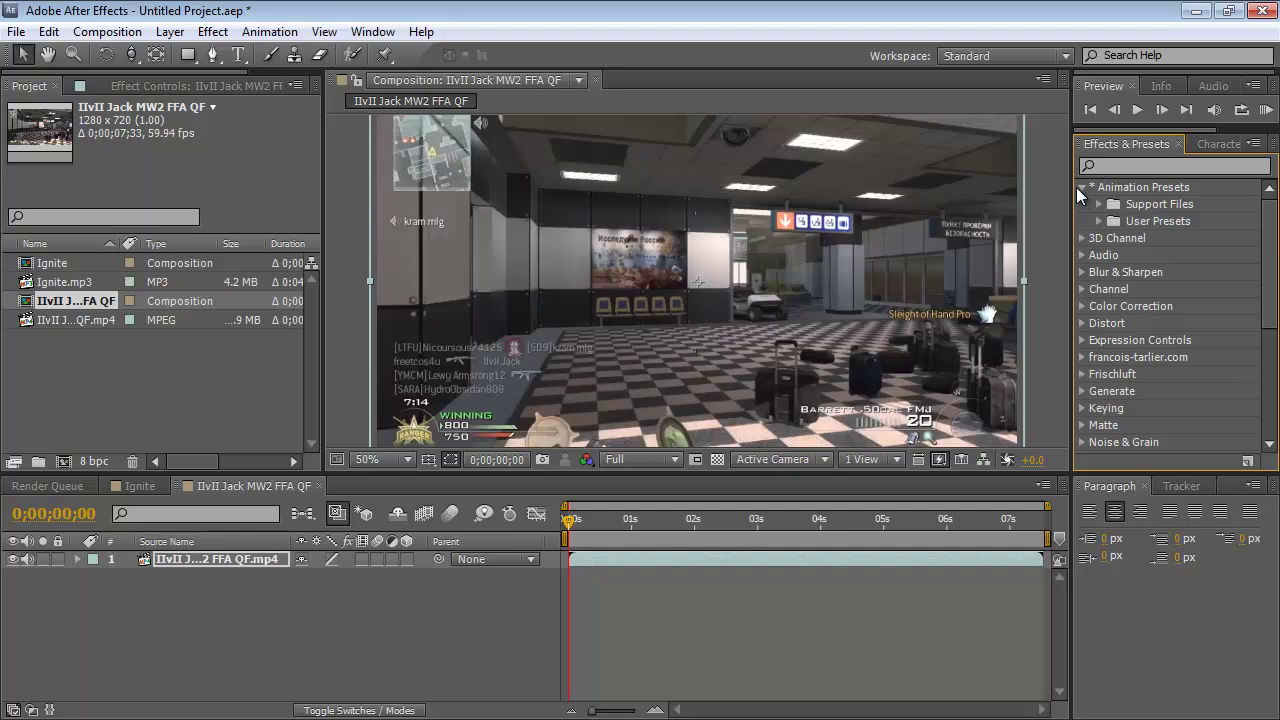
left_click(1080, 187)
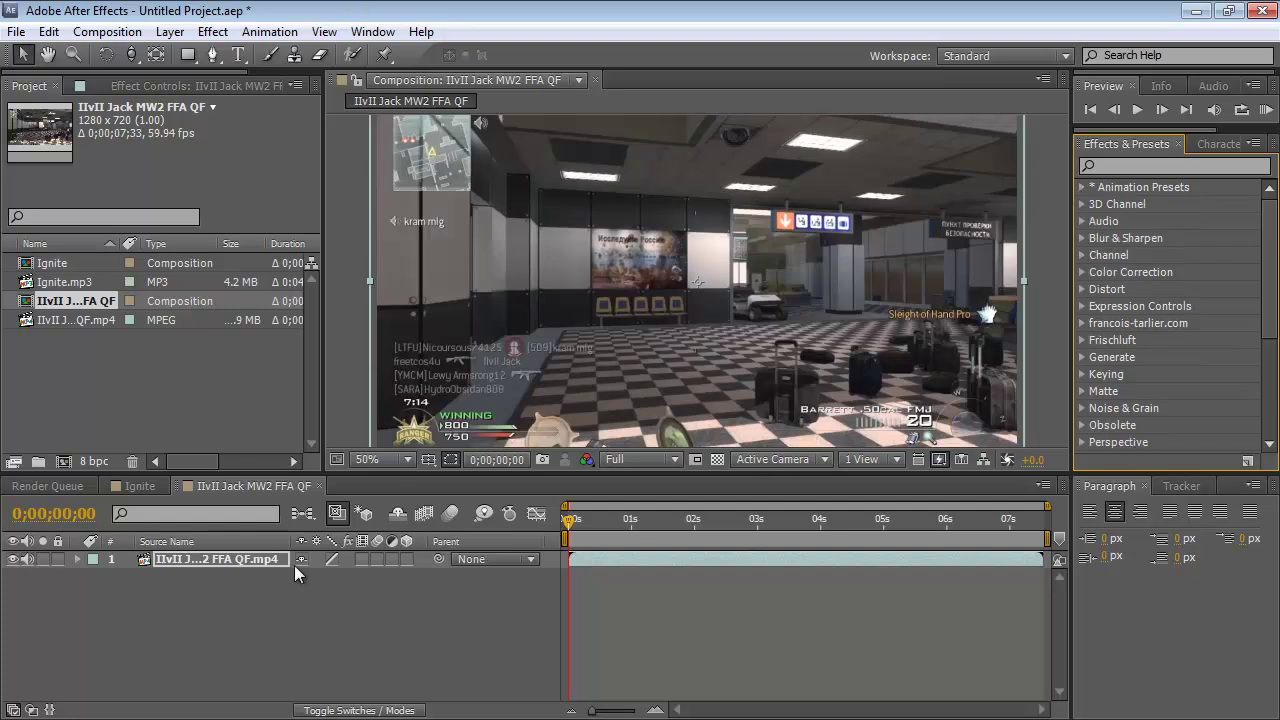
Select the gameplay clip layer and bring up the Effect menu
left_click(212, 31)
left_click(50, 632)
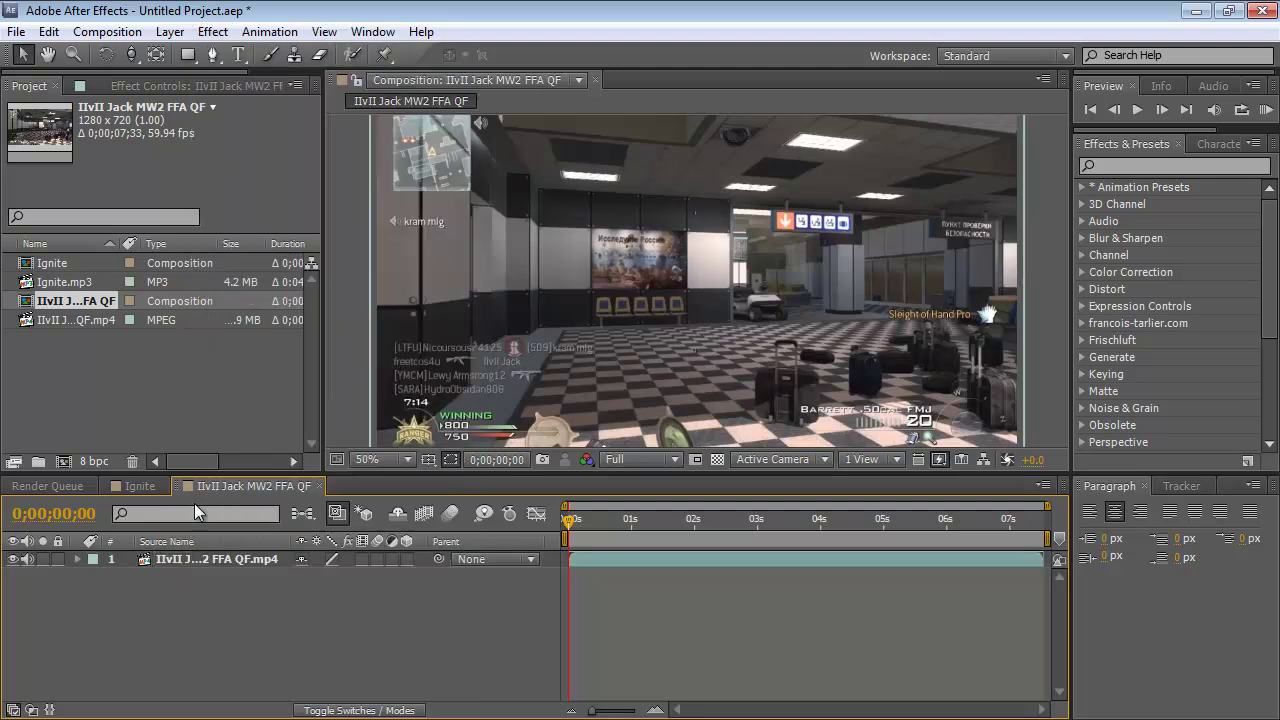
left_click(172, 31)
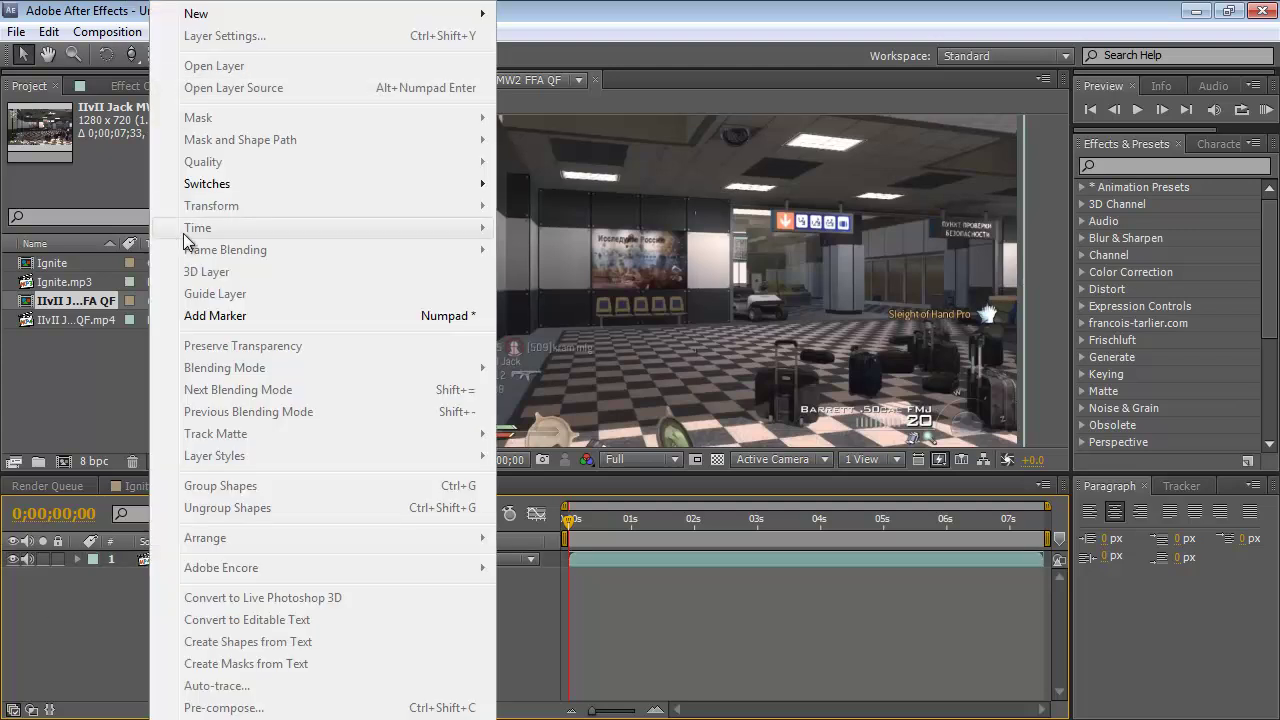
left_click(141, 9)
left_click(212, 31)
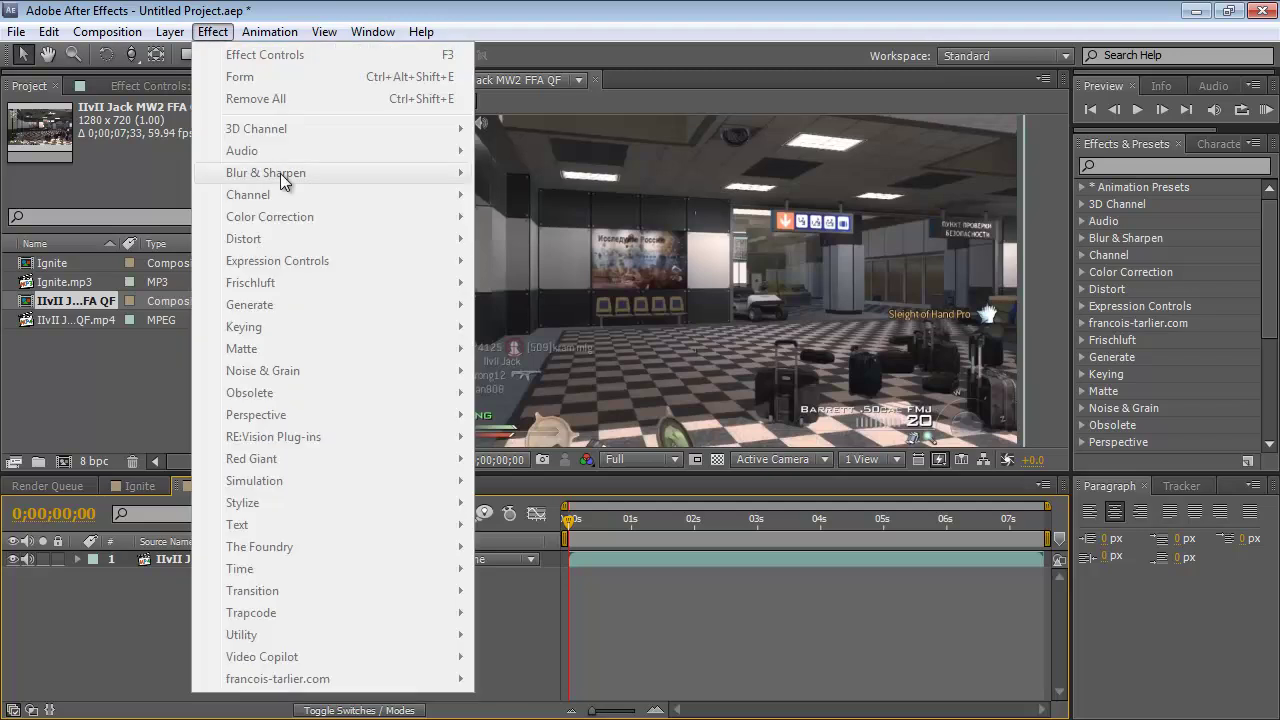
left_click(176, 550)
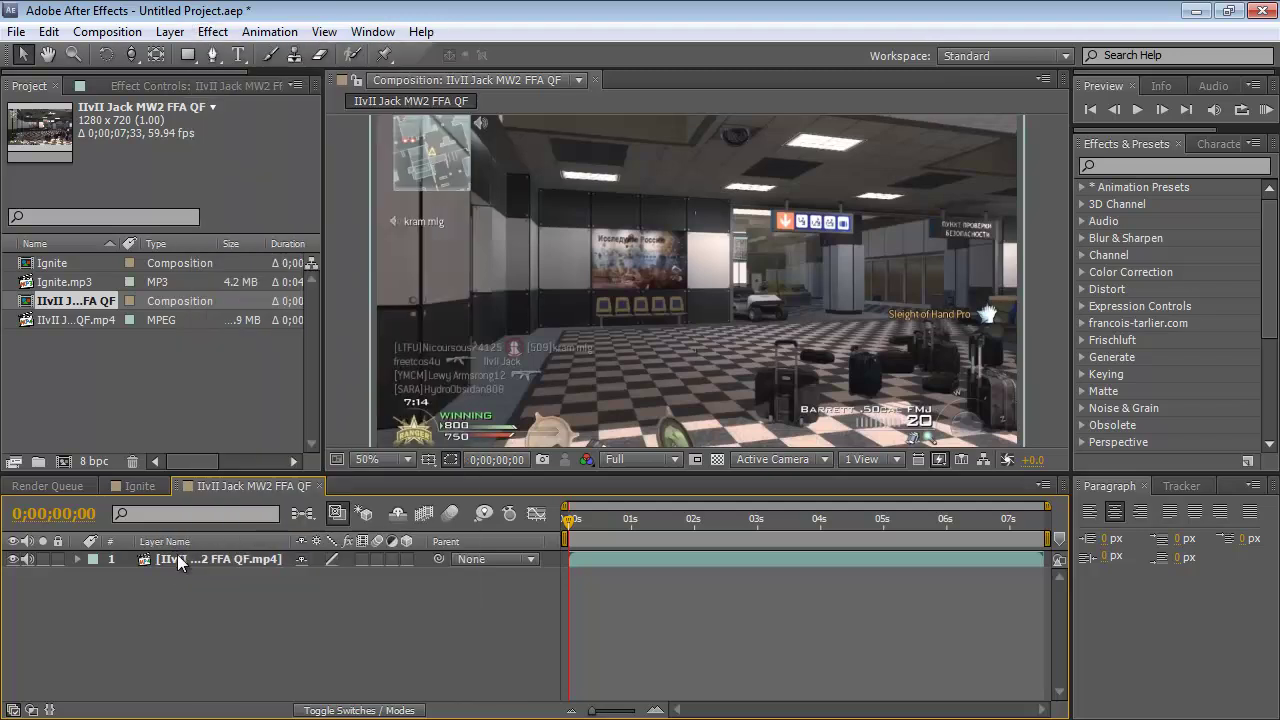
left_click(177, 554)
left_click(212, 31)
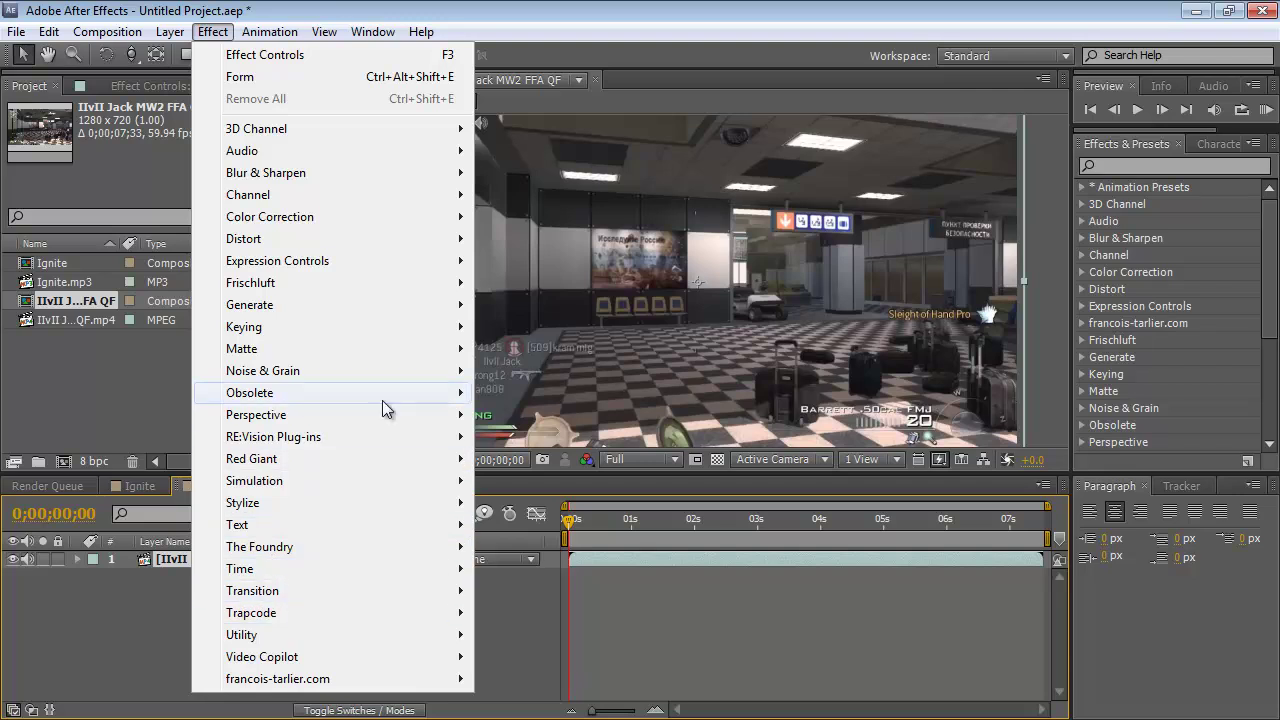
Apply Twixtor to the gameplay clip with an input frame rate of 59.940
mouse_move(385, 436)
left_click(573, 524)
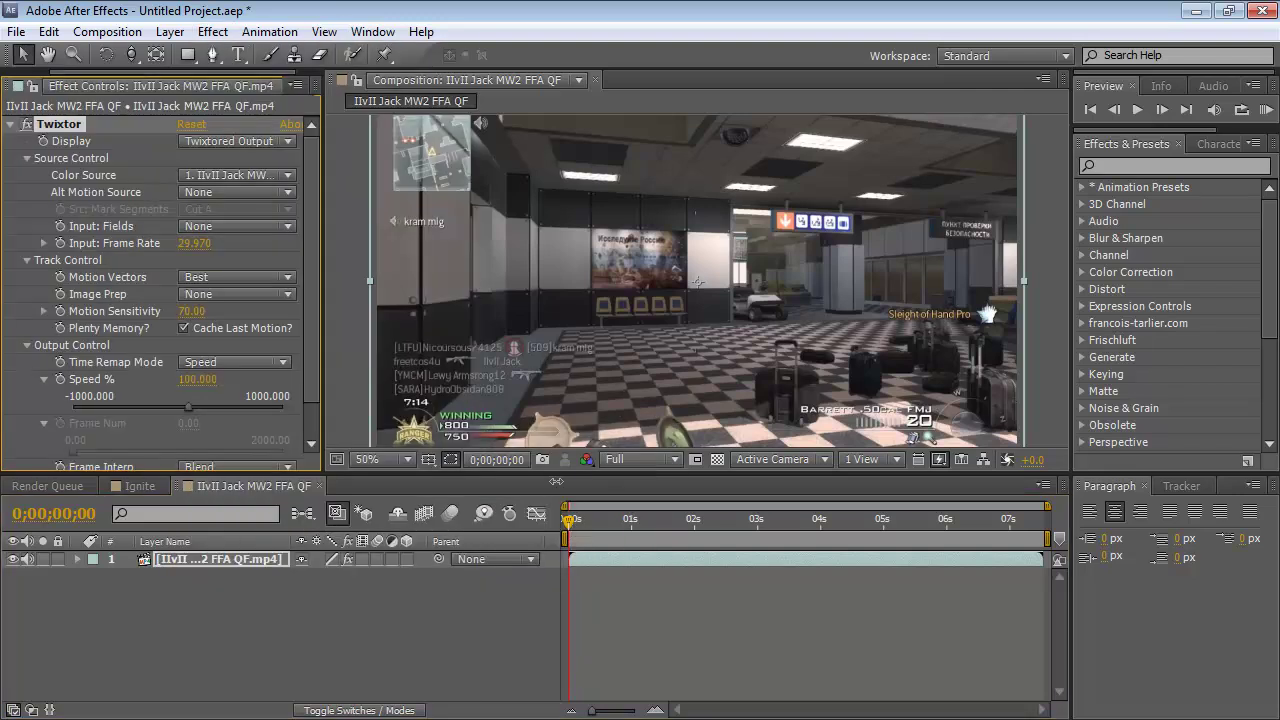
left_click(186, 244)
type("59.954")
key("BackSpace")
key("BackSpace")
type("4")
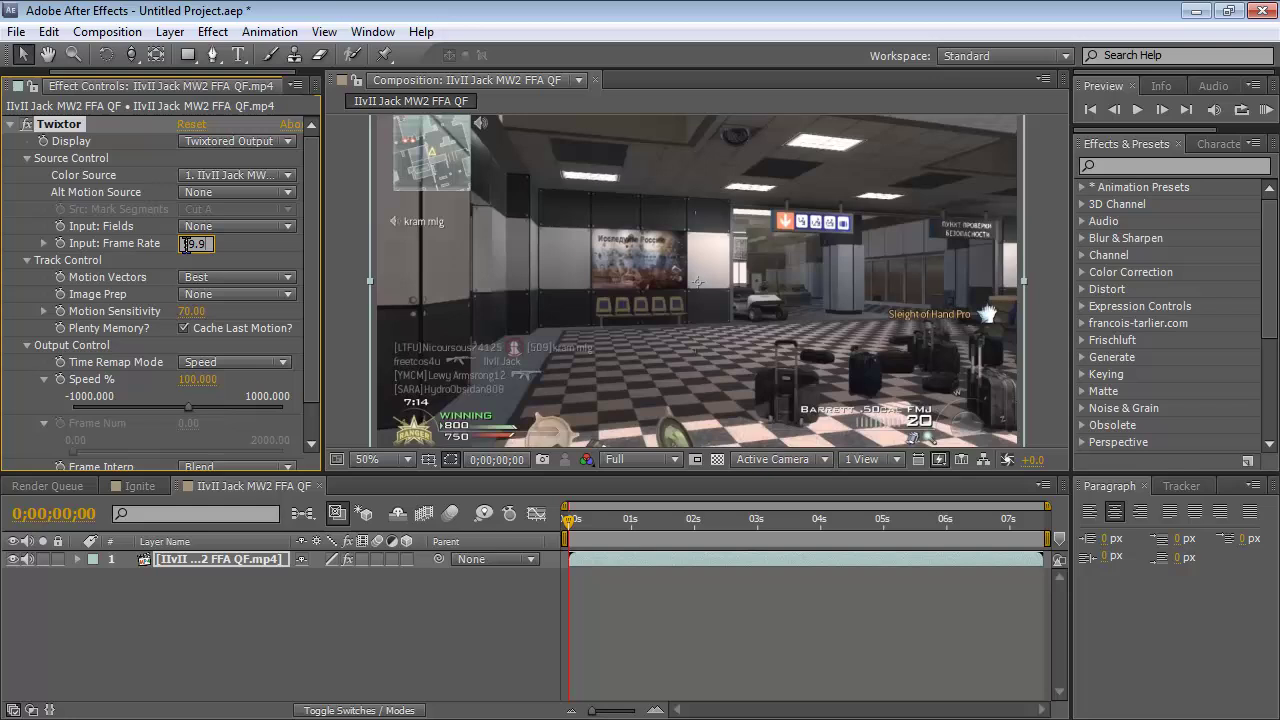
key("Return")
Scrub through the slowed footage and return to the Project panel with nothing selected
mouse_move(640, 519)
left_mouse_down()
mouse_move(813, 524)
mouse_move(617, 521)
left_mouse_up()
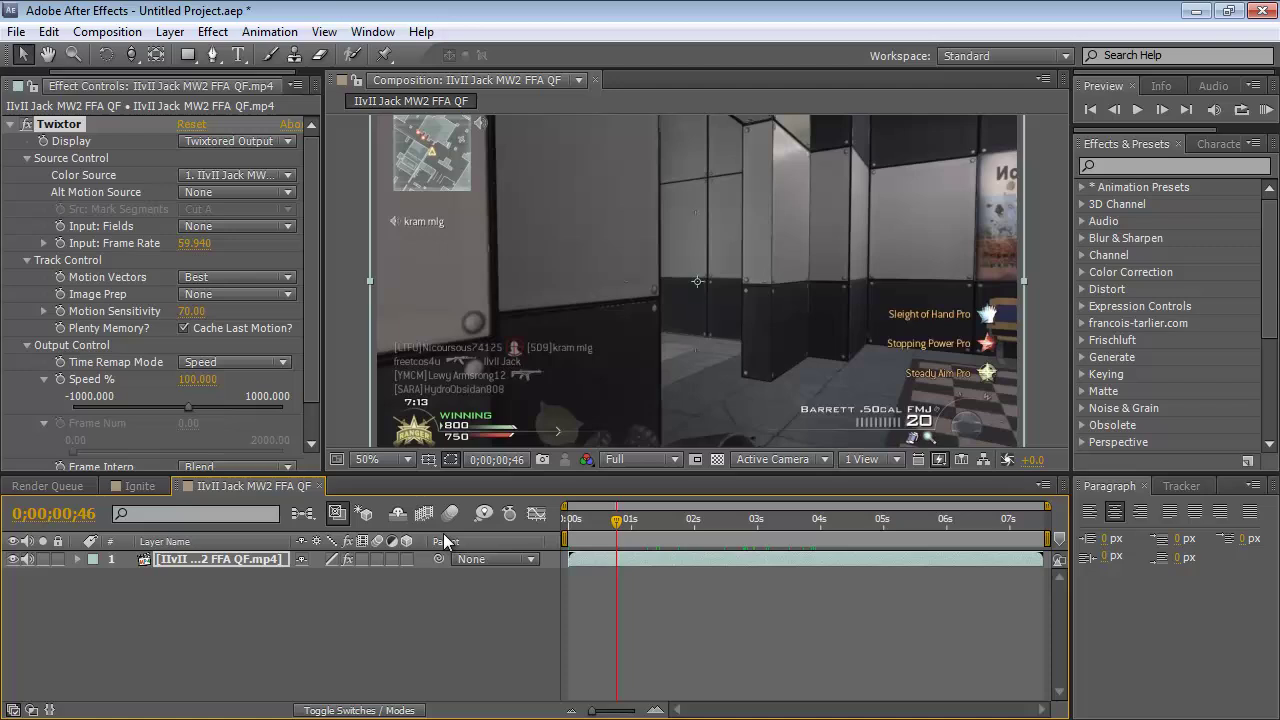
left_click(28, 86)
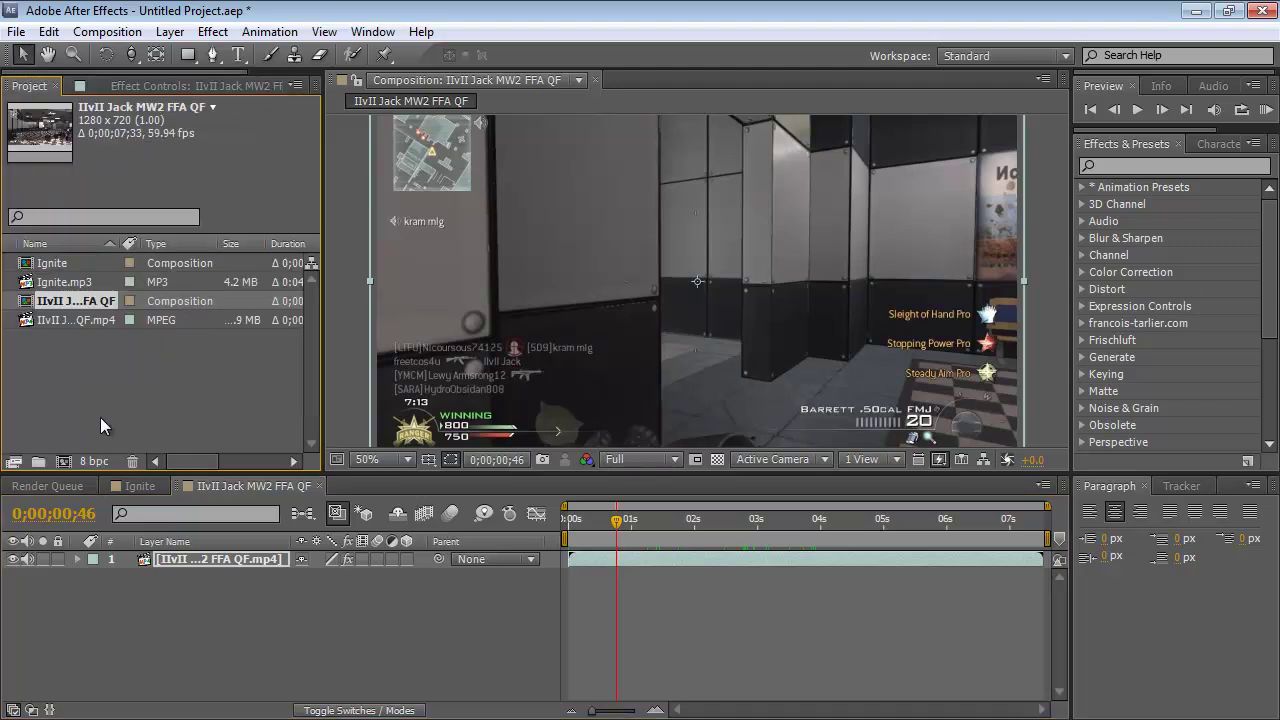
left_click(125, 426)
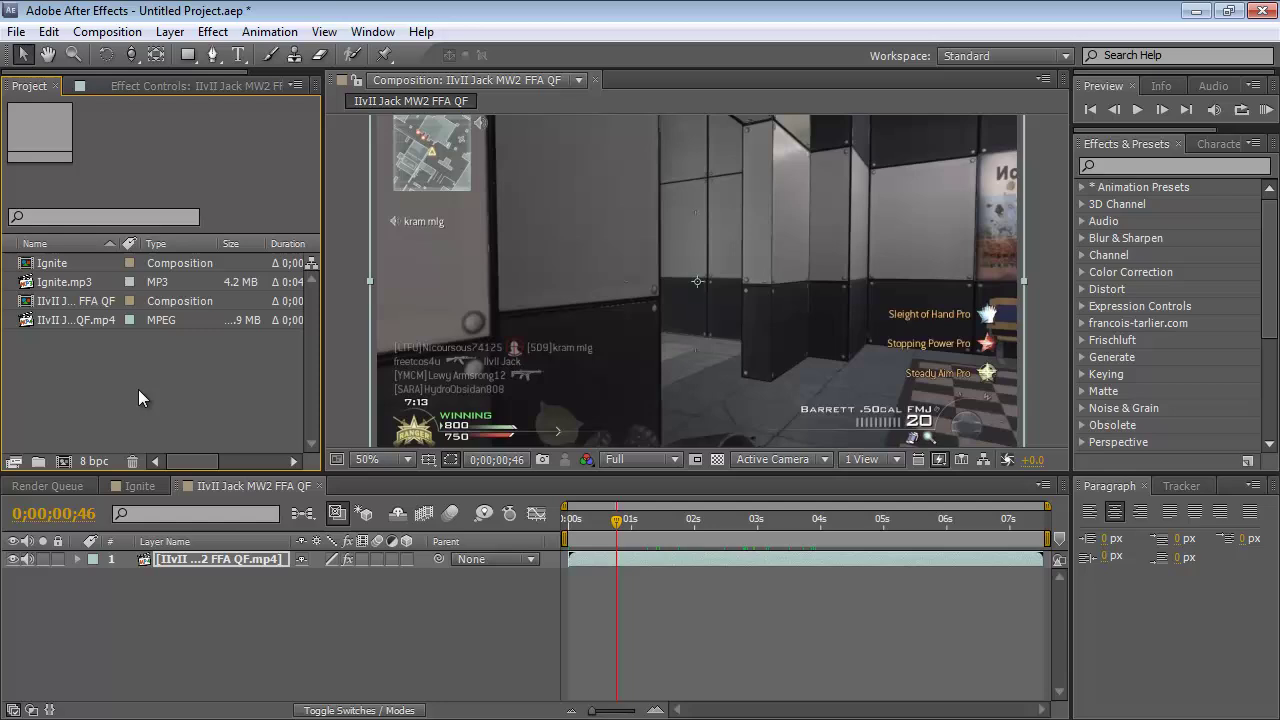
Scrub to the sniper shot, then browse Import File to Editing Pack 2 by Aspros > Gunshots > mw2 > Primary > Sniper Rifle
left_click_drag(616, 519, 753, 535)
double_click(195, 406)
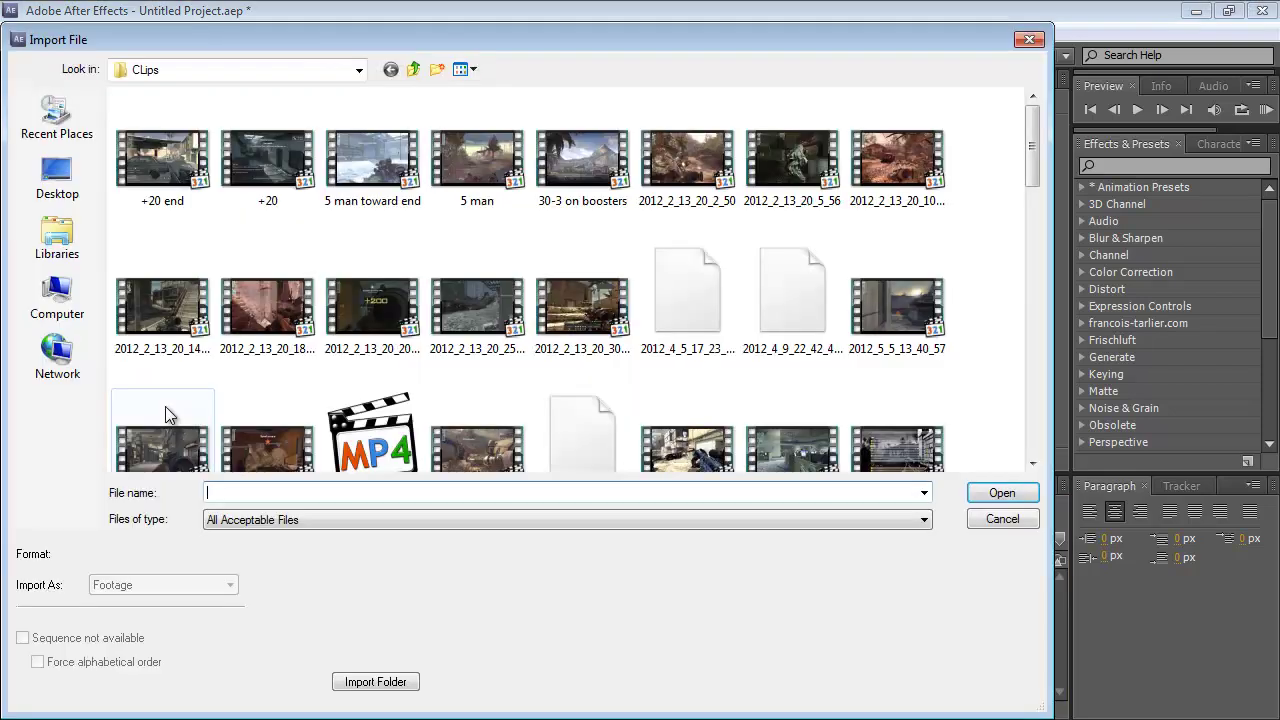
left_click(45, 245)
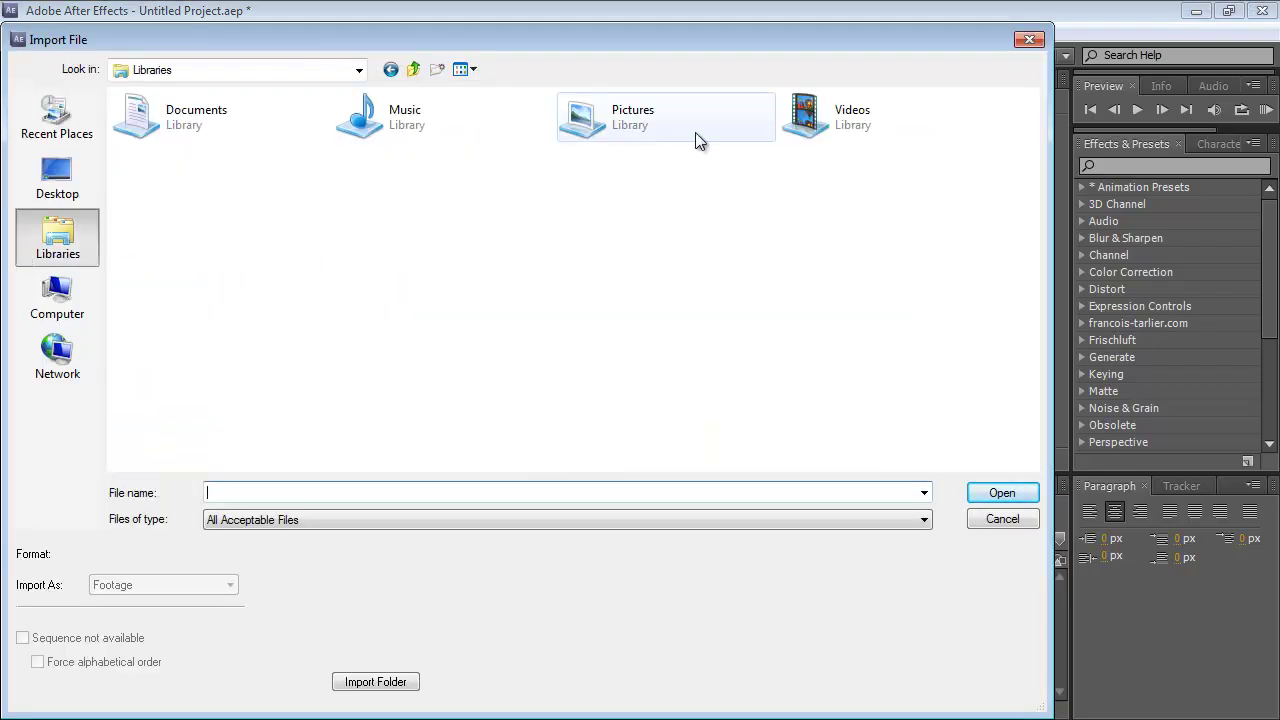
double_click(790, 120)
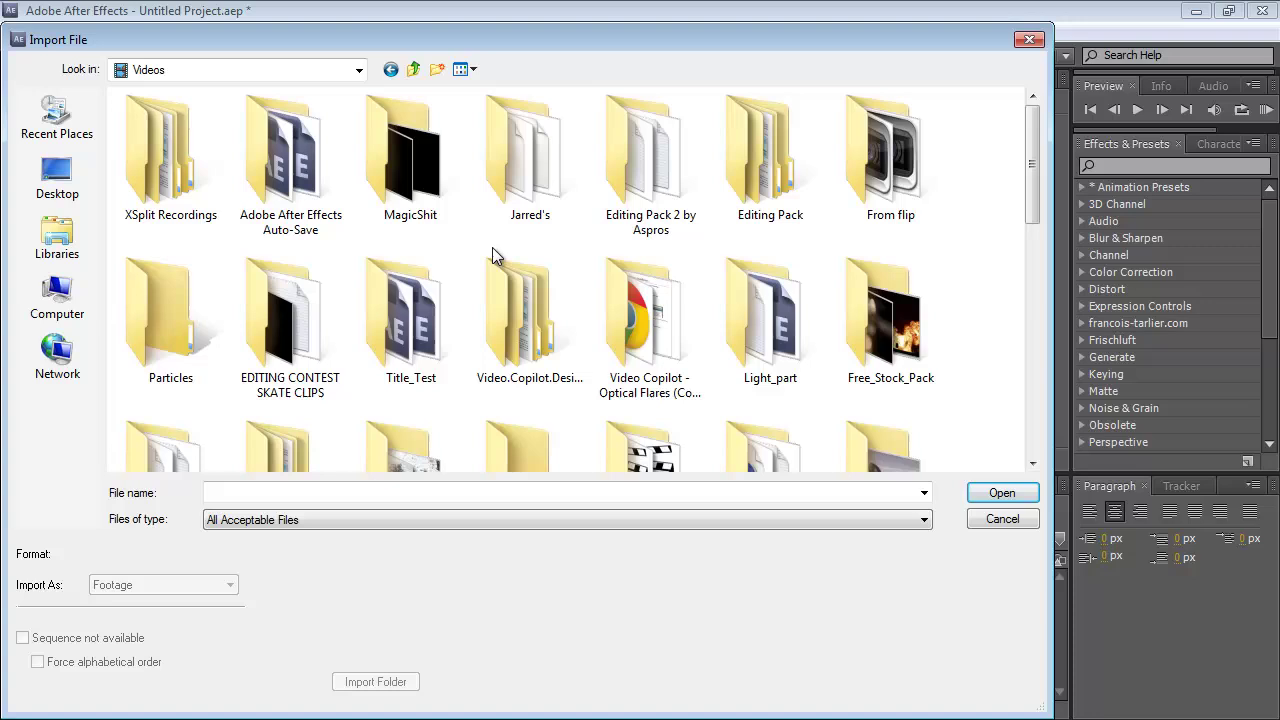
double_click(680, 176)
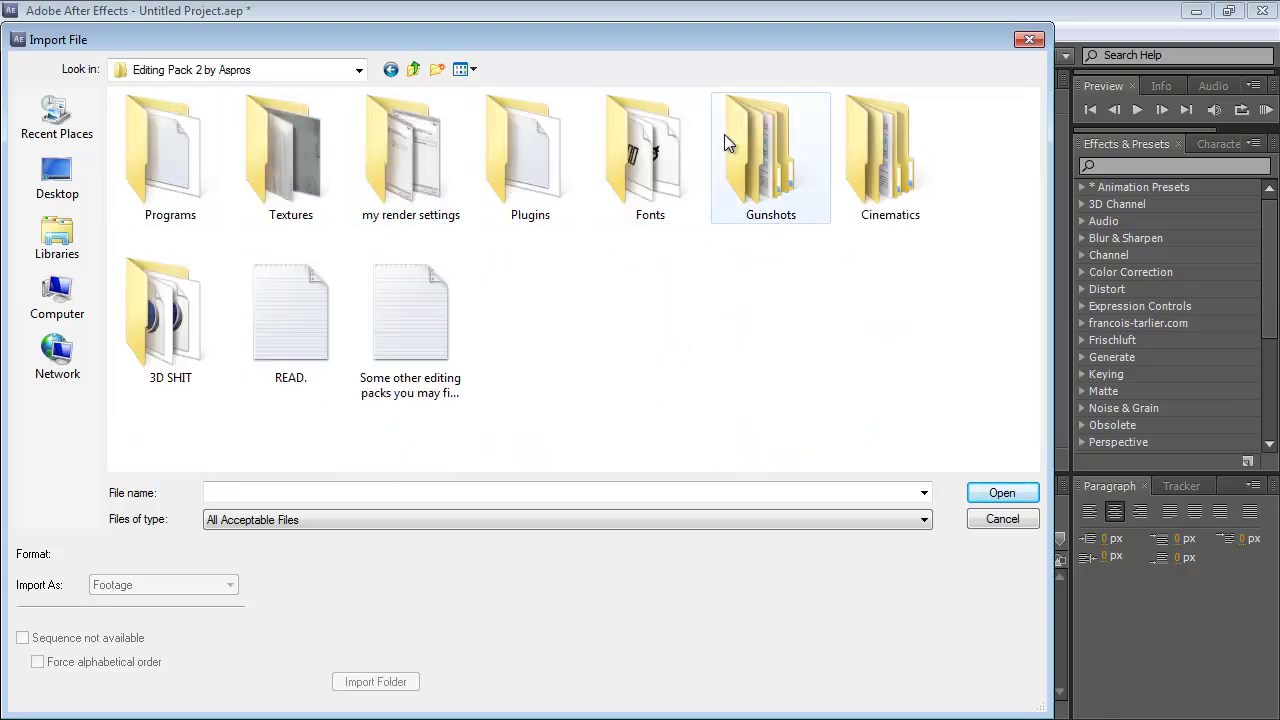
double_click(809, 140)
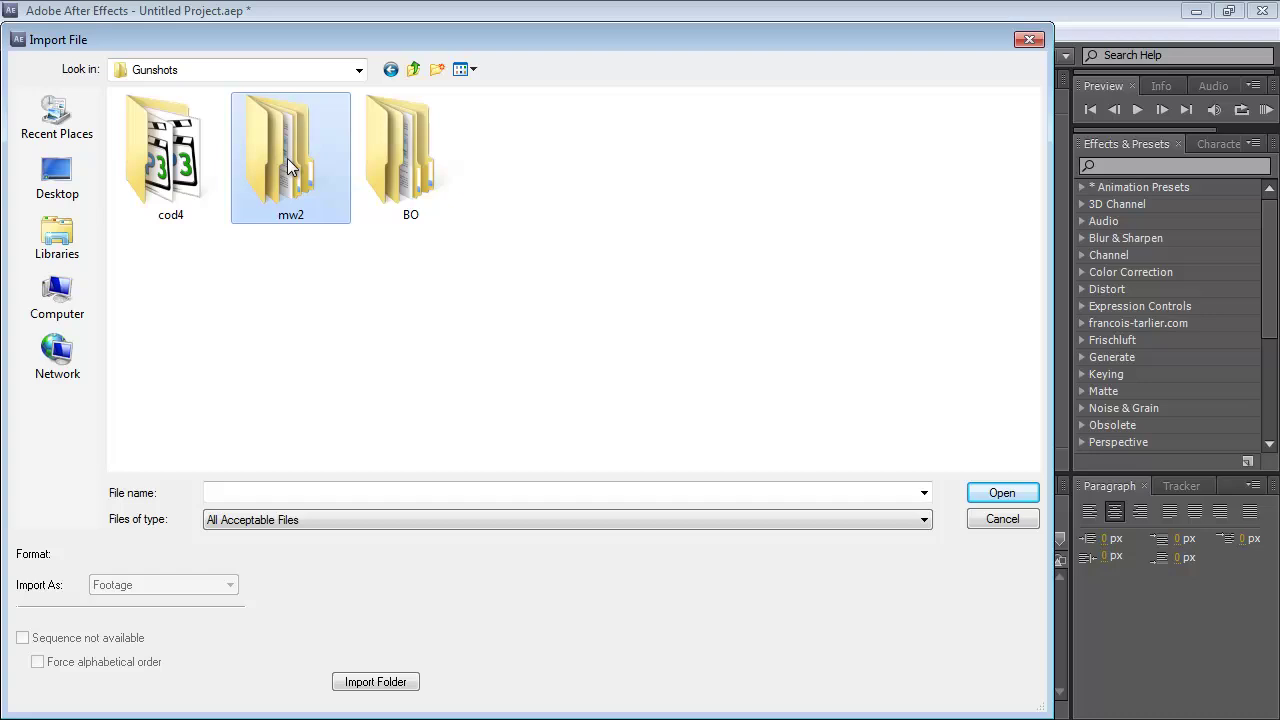
double_click(287, 158)
double_click(432, 146)
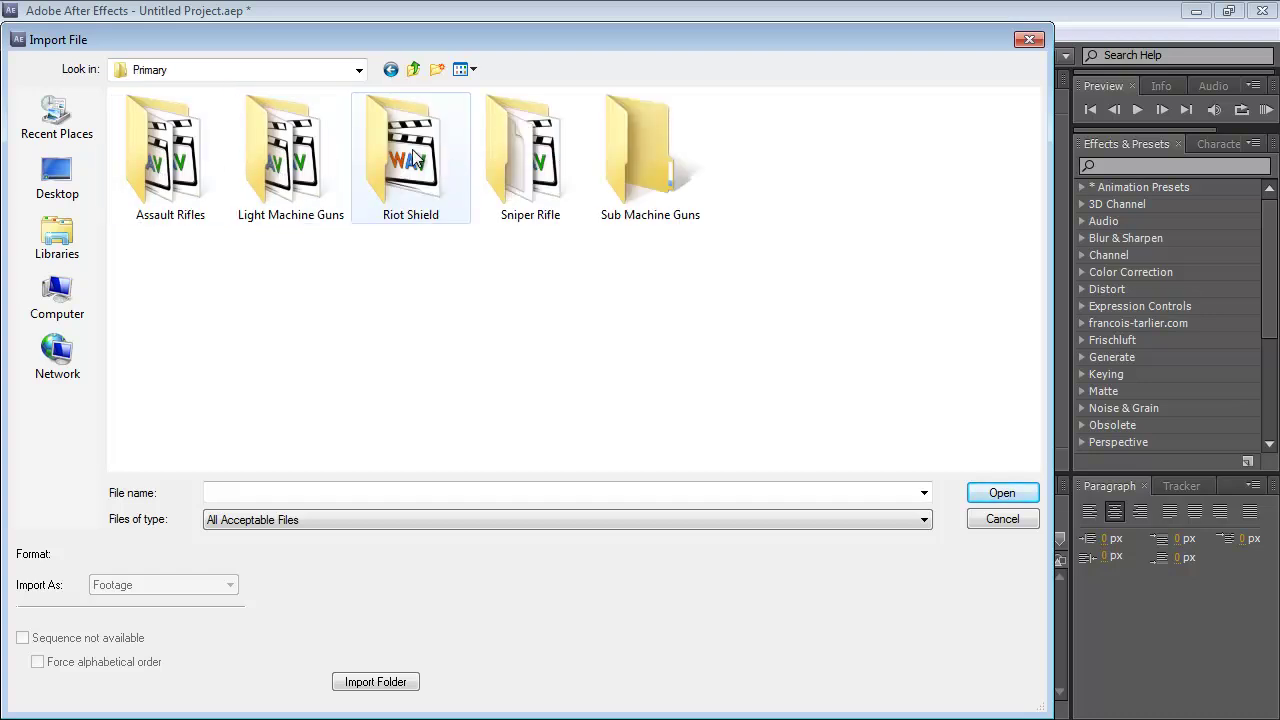
double_click(535, 150)
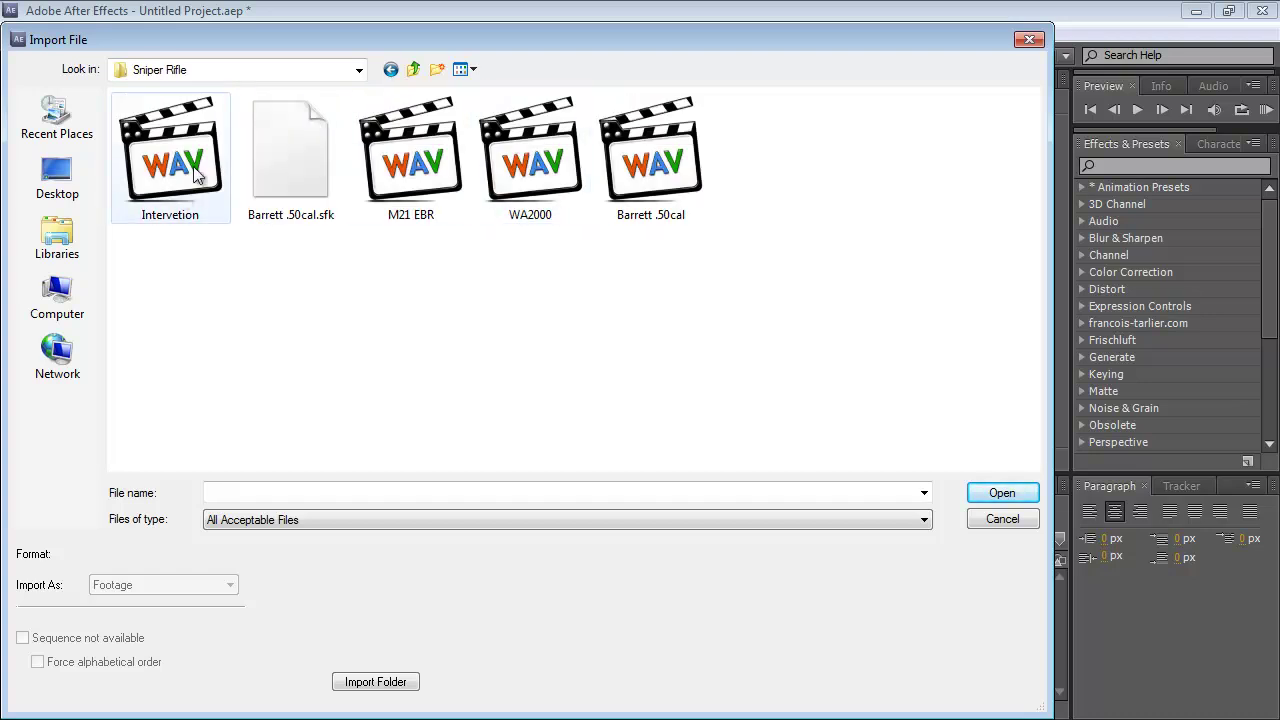
left_click_drag(438, 36, 444, 111)
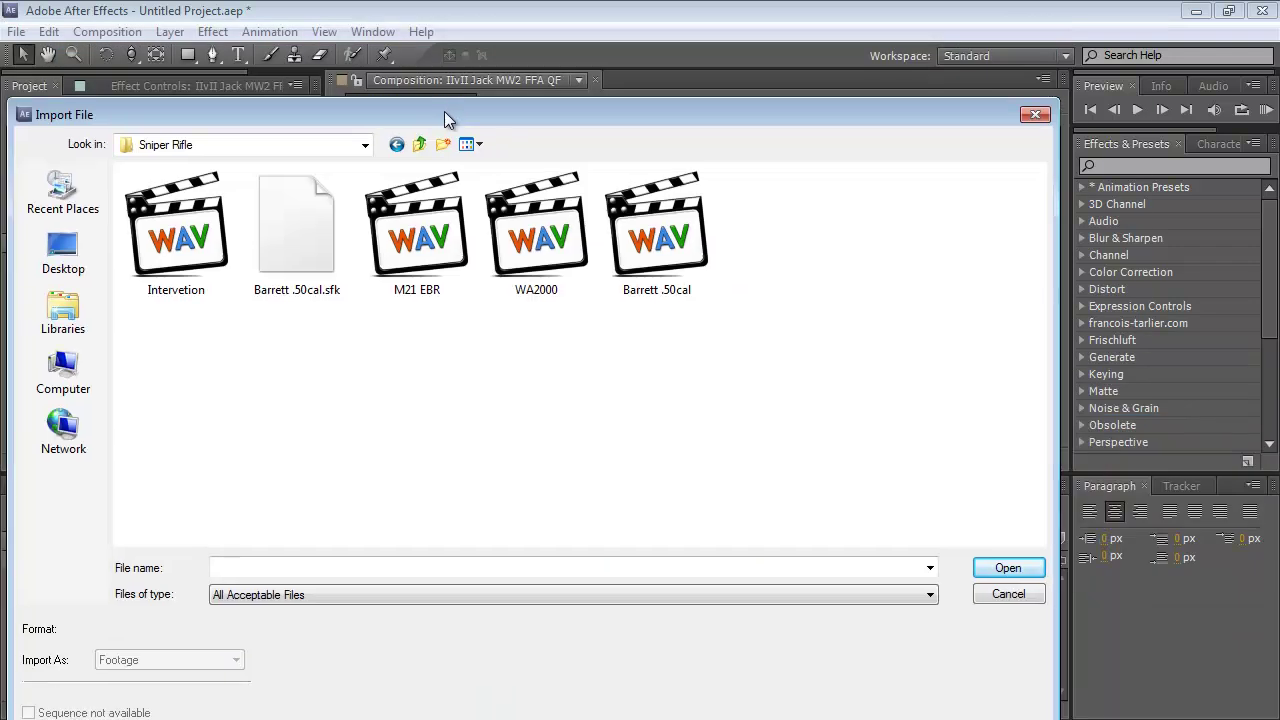
Import Barrett .50cal.wav into the gameplay comp and align it to the shot near 0;00;01;50
double_click(711, 232)
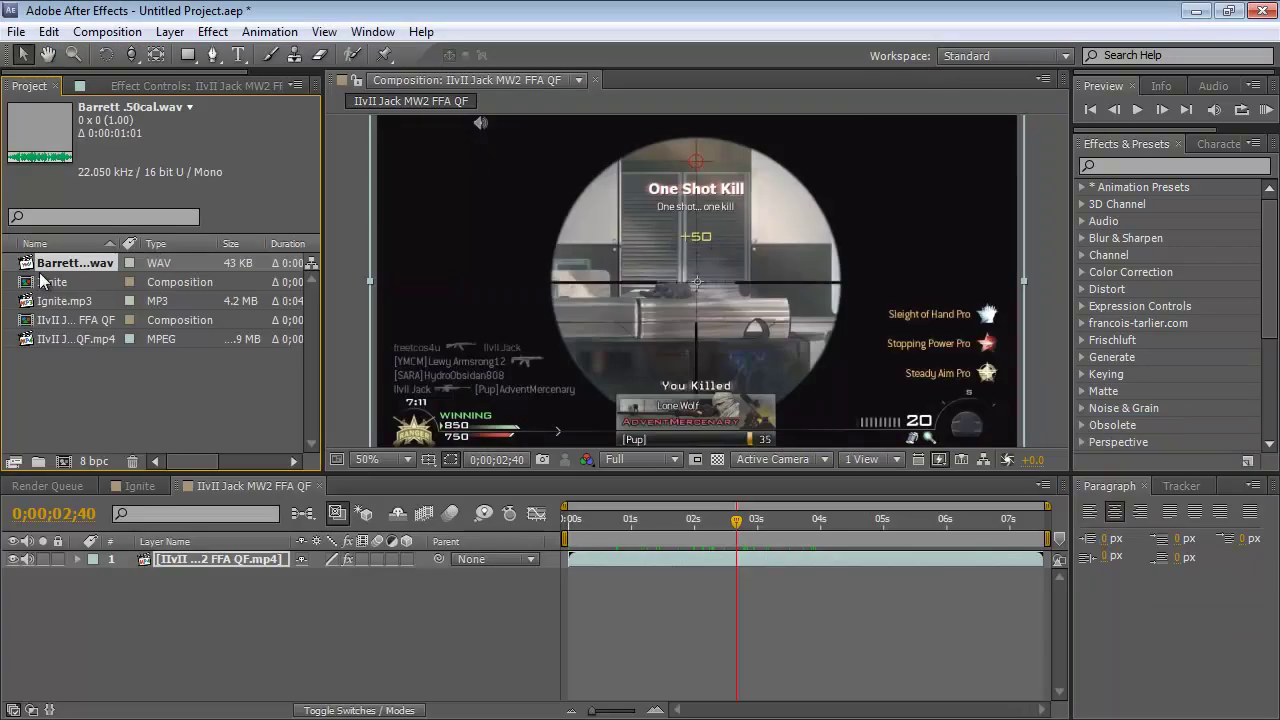
left_click_drag(64, 267, 209, 689)
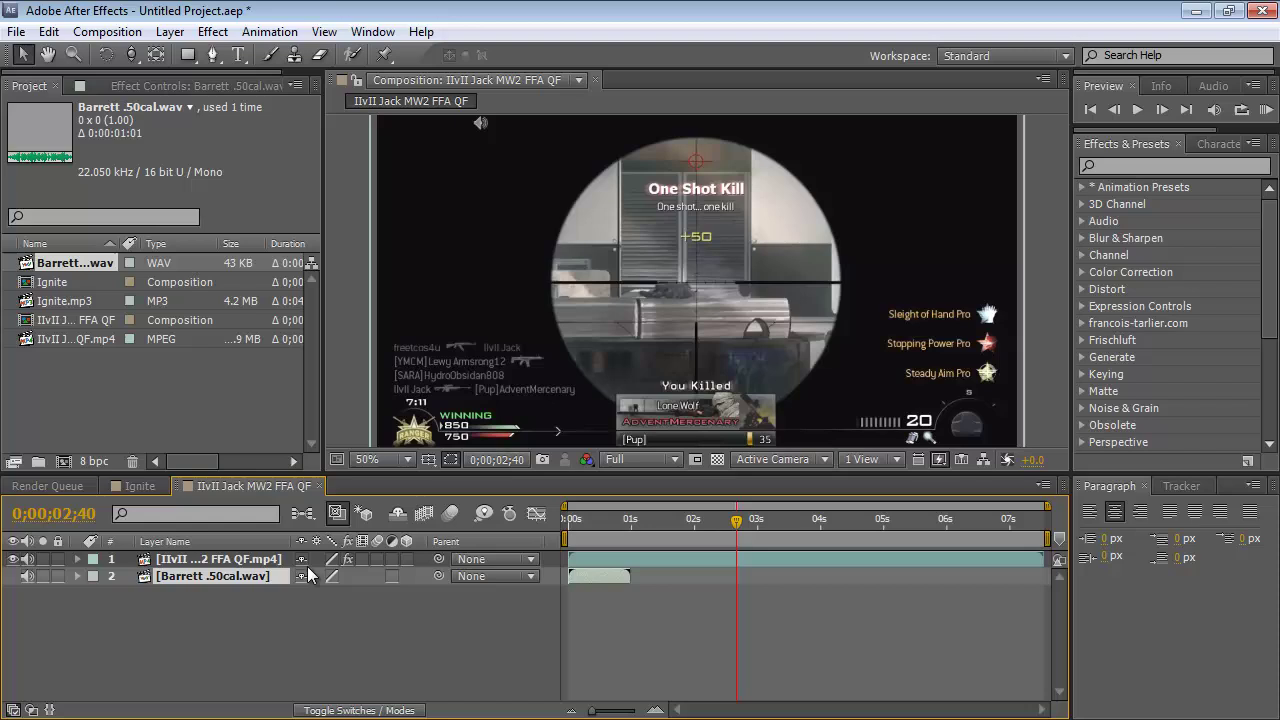
left_click(175, 560)
key("l")
key("l")
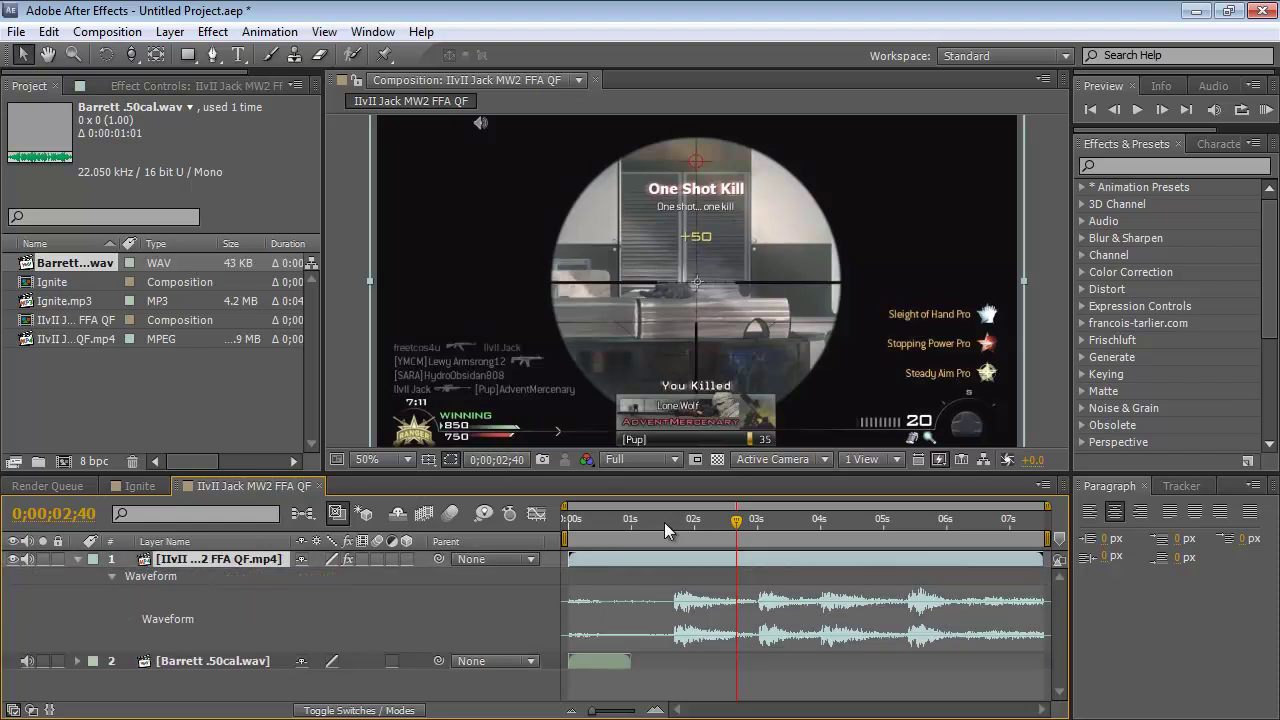
left_click(684, 522)
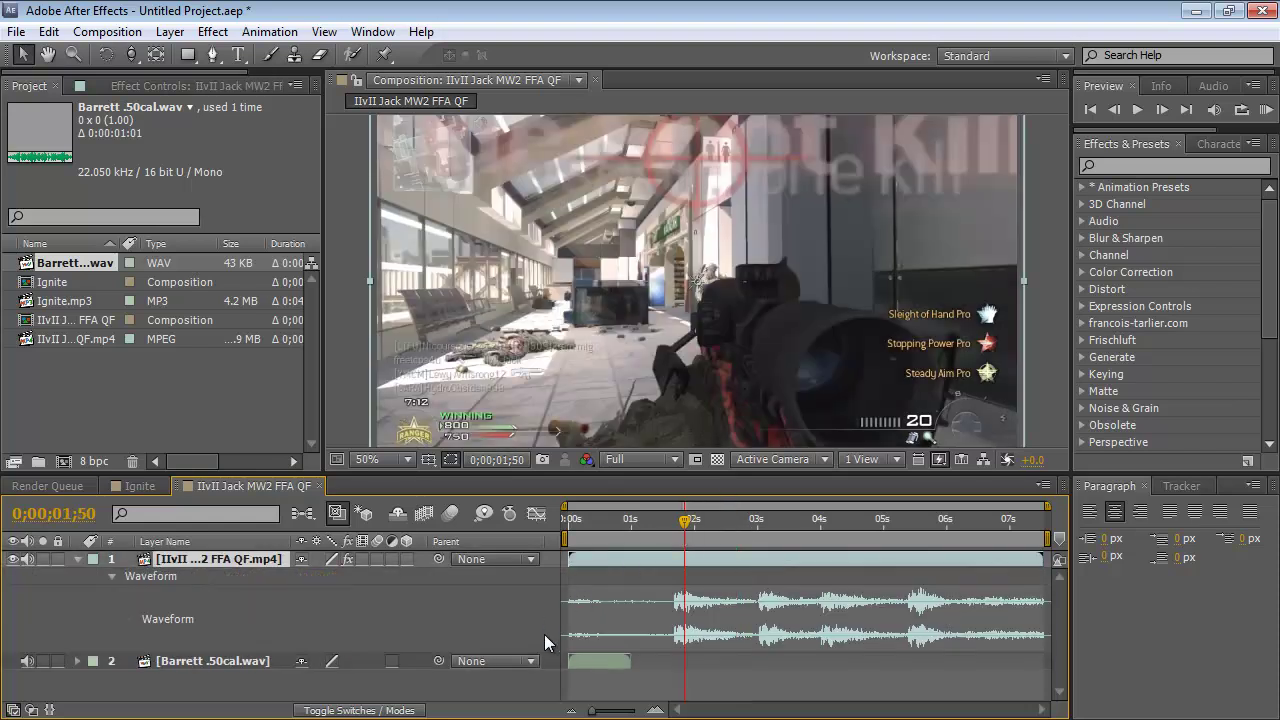
left_click(176, 666)
key("l")
key("l")
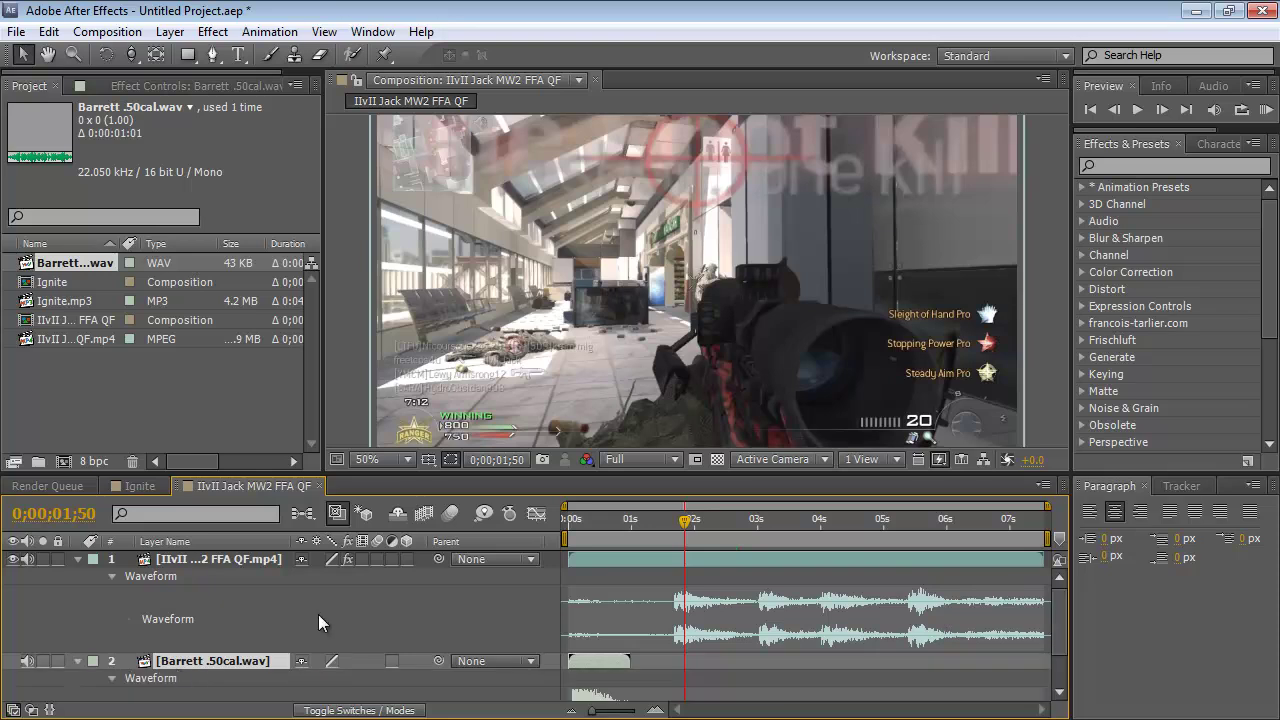
scroll(400, 600, "down", 1)
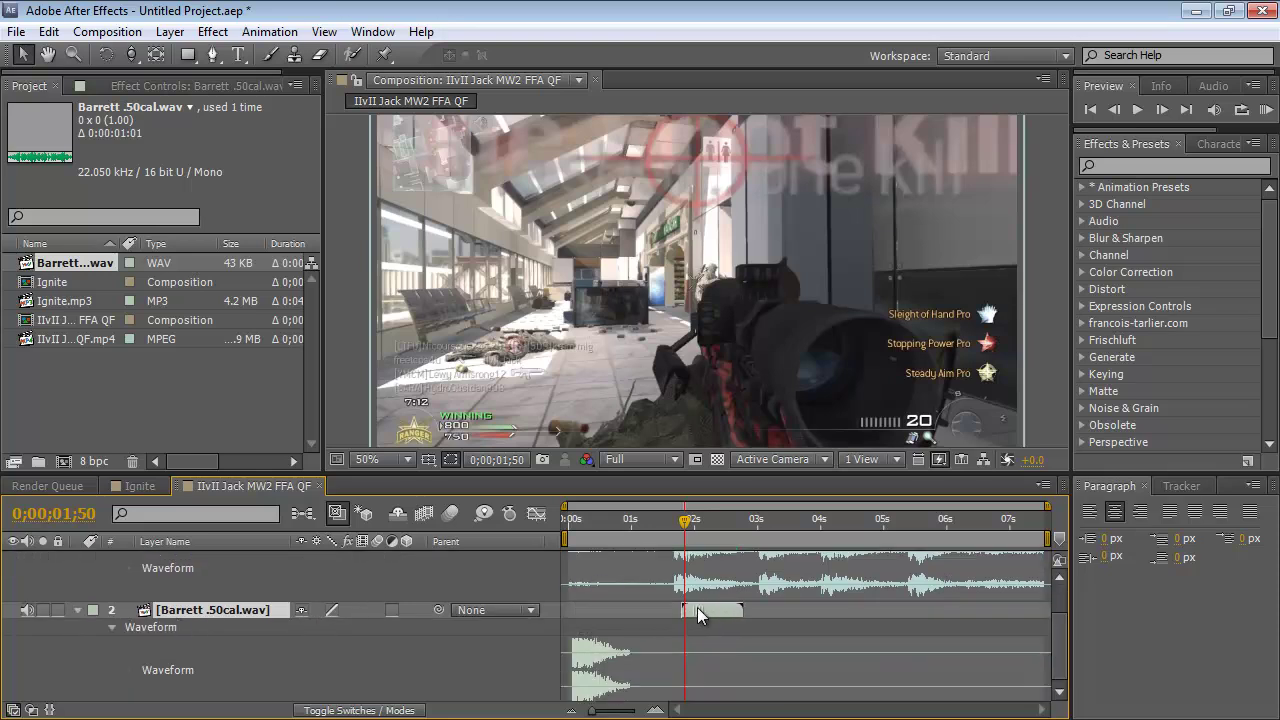
left_click_drag(697, 607, 691, 606)
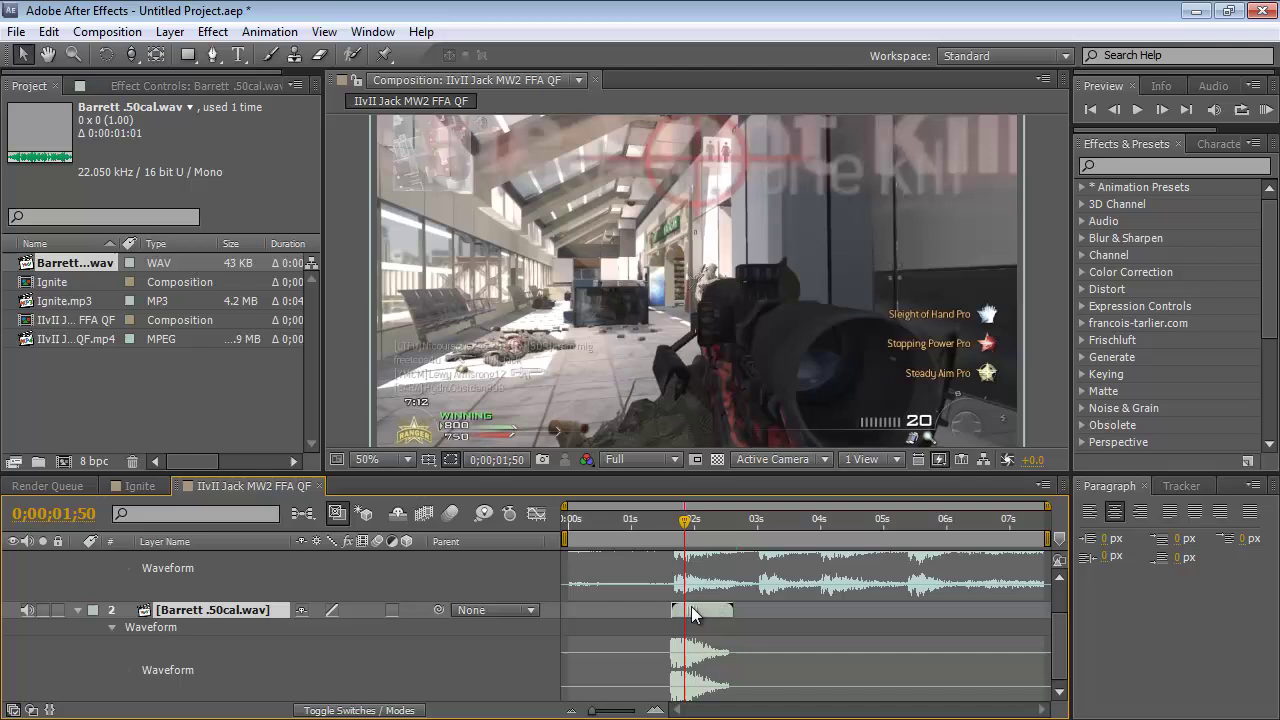
Duplicate the gunshot layer and slide the copies to about 3, 4 and 5 seconds
left_click(671, 523)
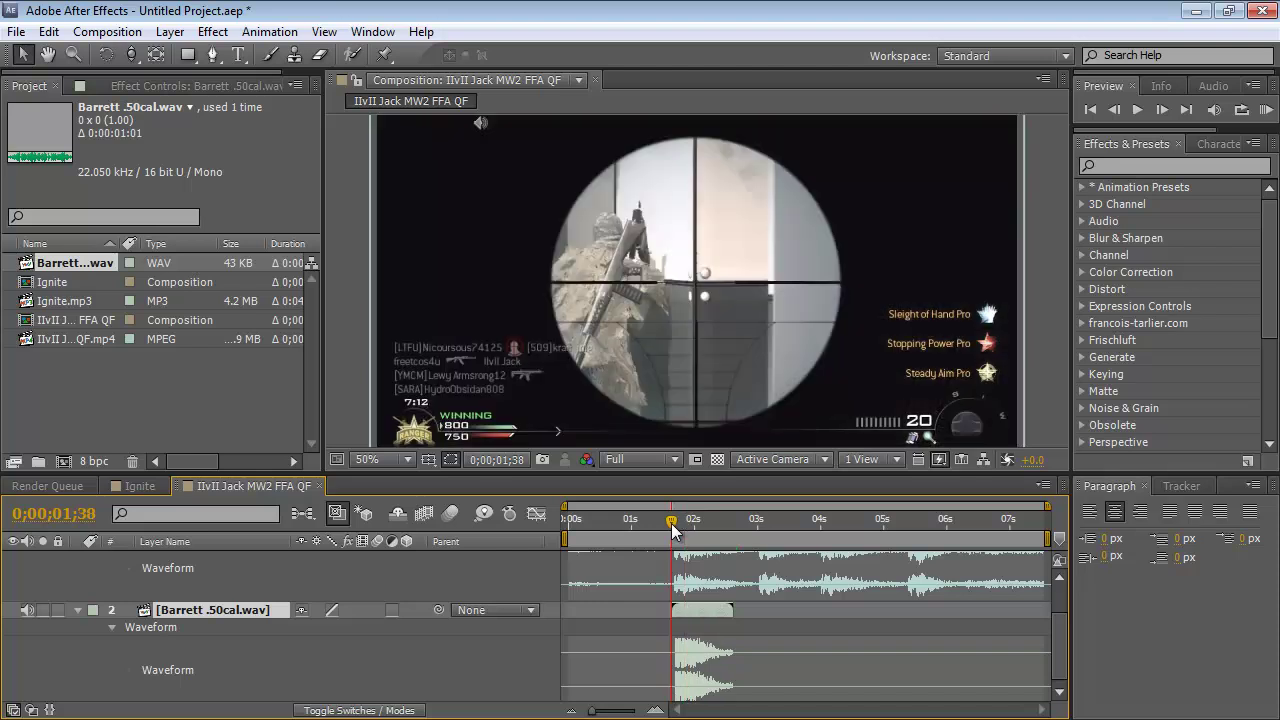
key("Page_Down")
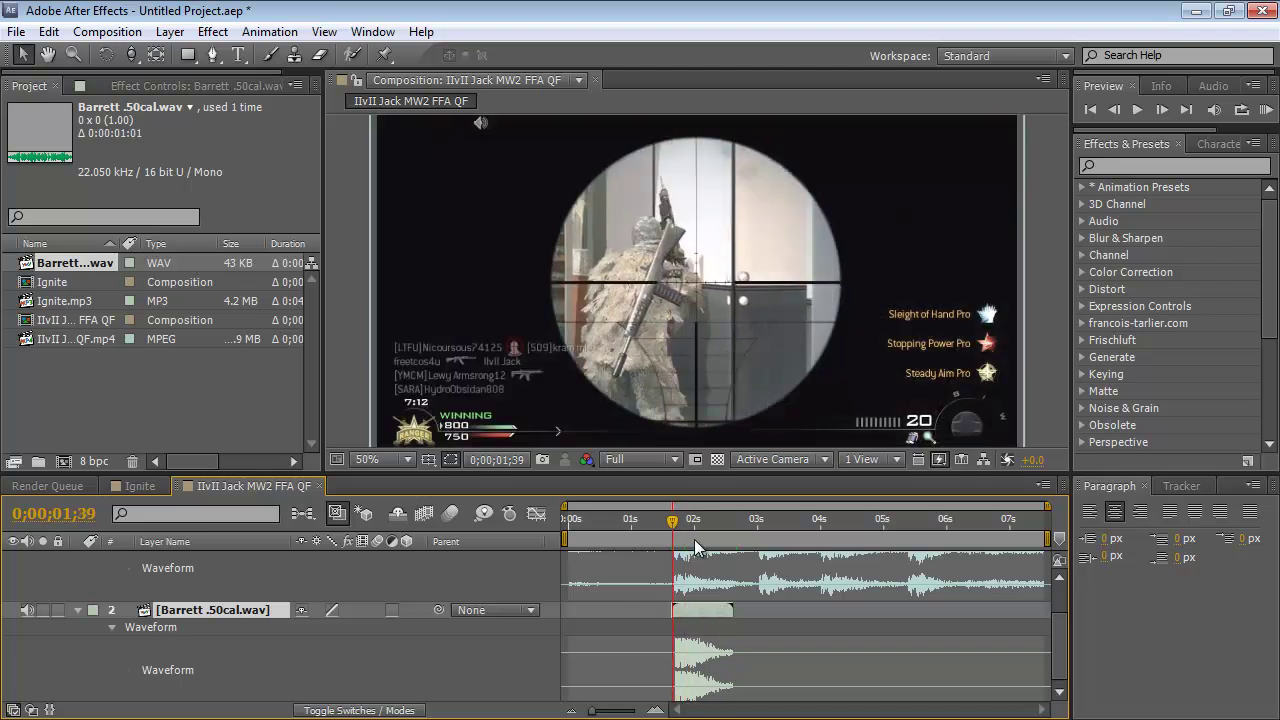
key("Page_Down")
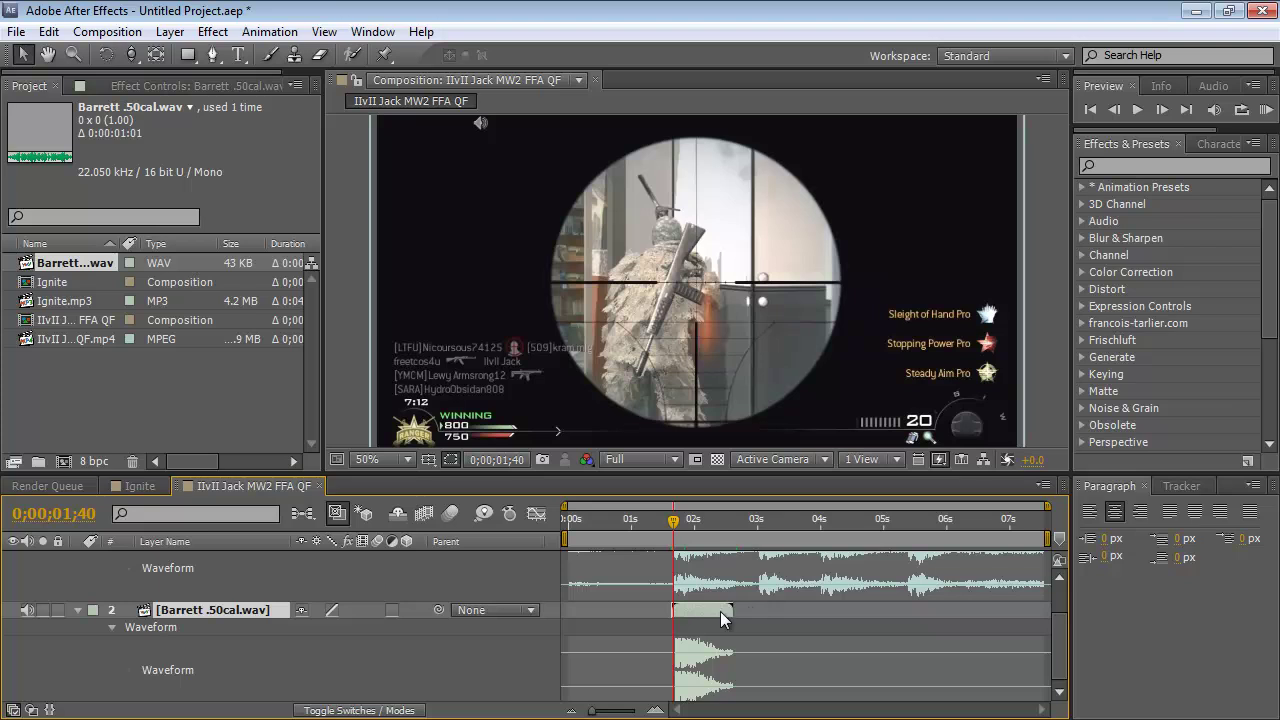
key("ctrl+d")
key("ctrl+d")
key("ctrl+d")
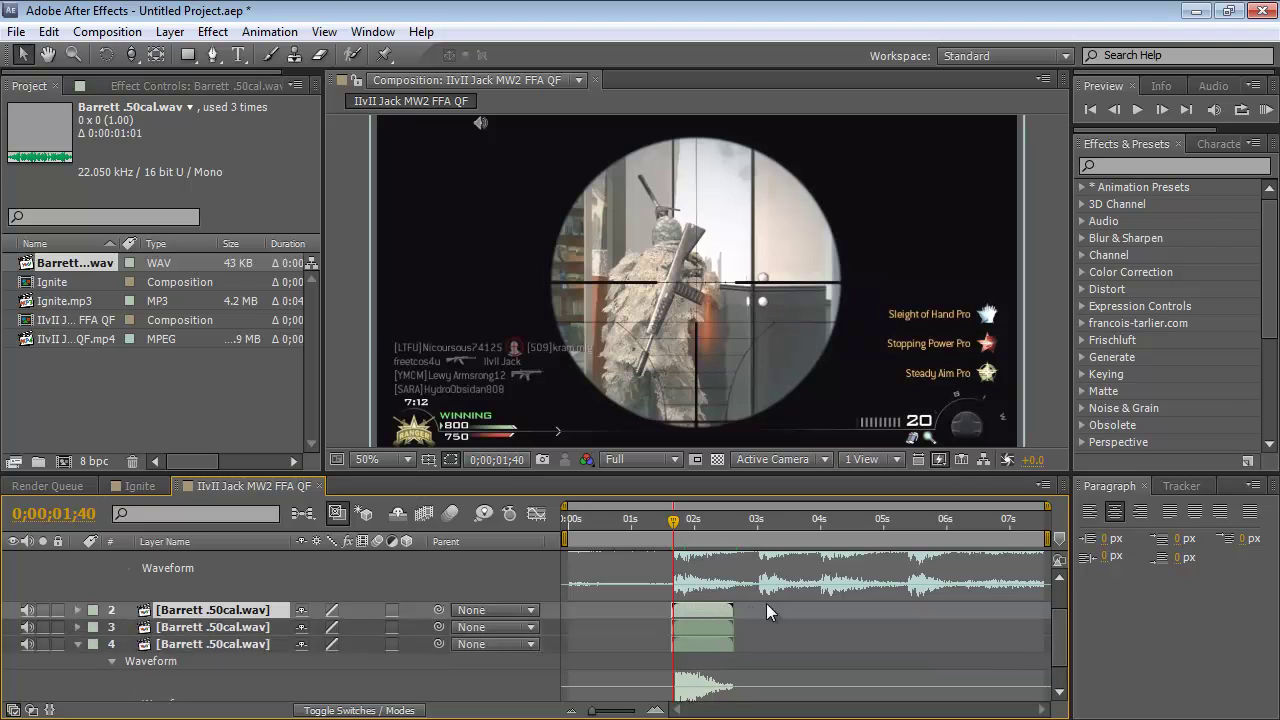
left_click_drag(705, 617, 786, 613)
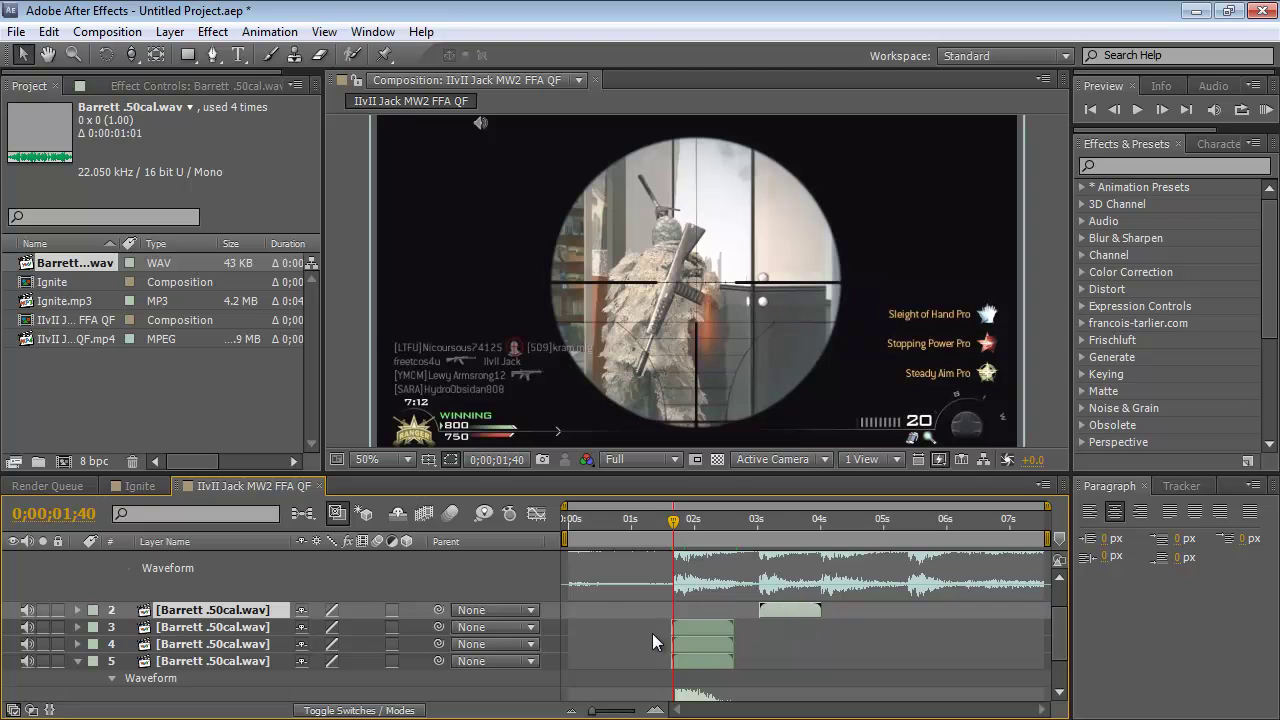
left_click_drag(704, 634, 847, 634)
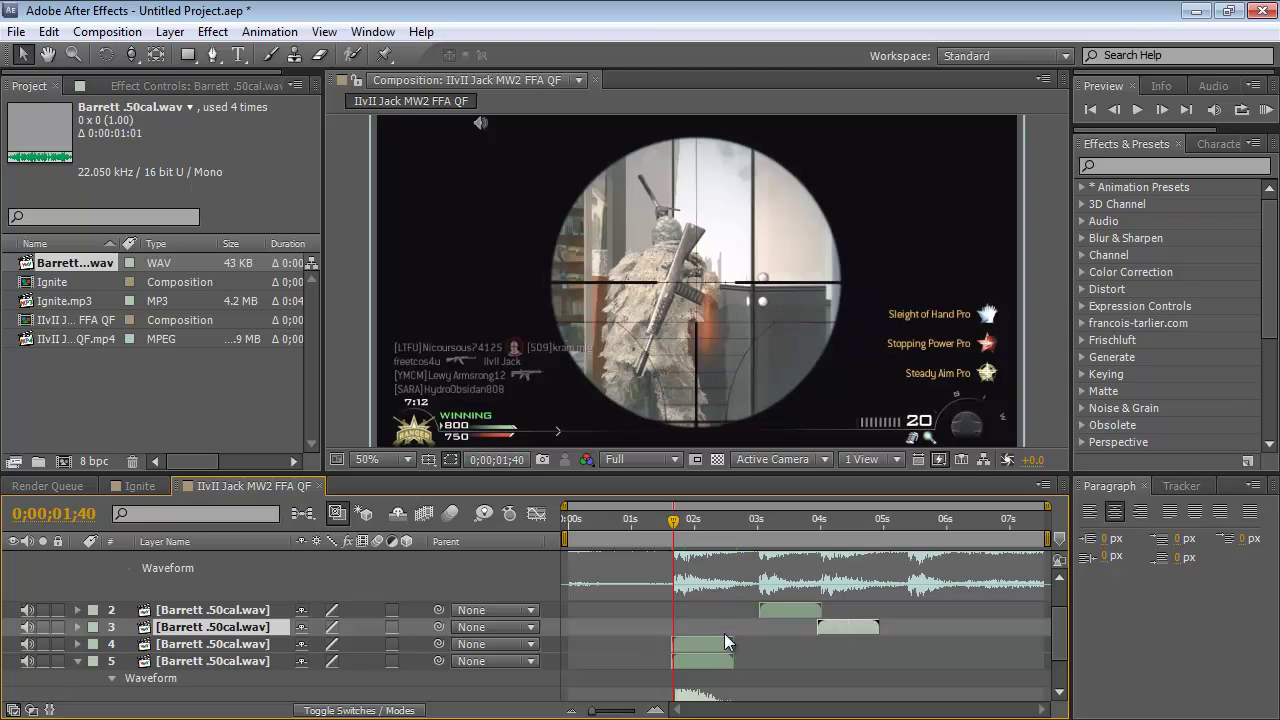
left_click_drag(712, 640, 946, 645)
Collapse the waveforms, scrub to 0;00;04;40, and return to the Ignite comp
scroll(40, 590, "up", 2)
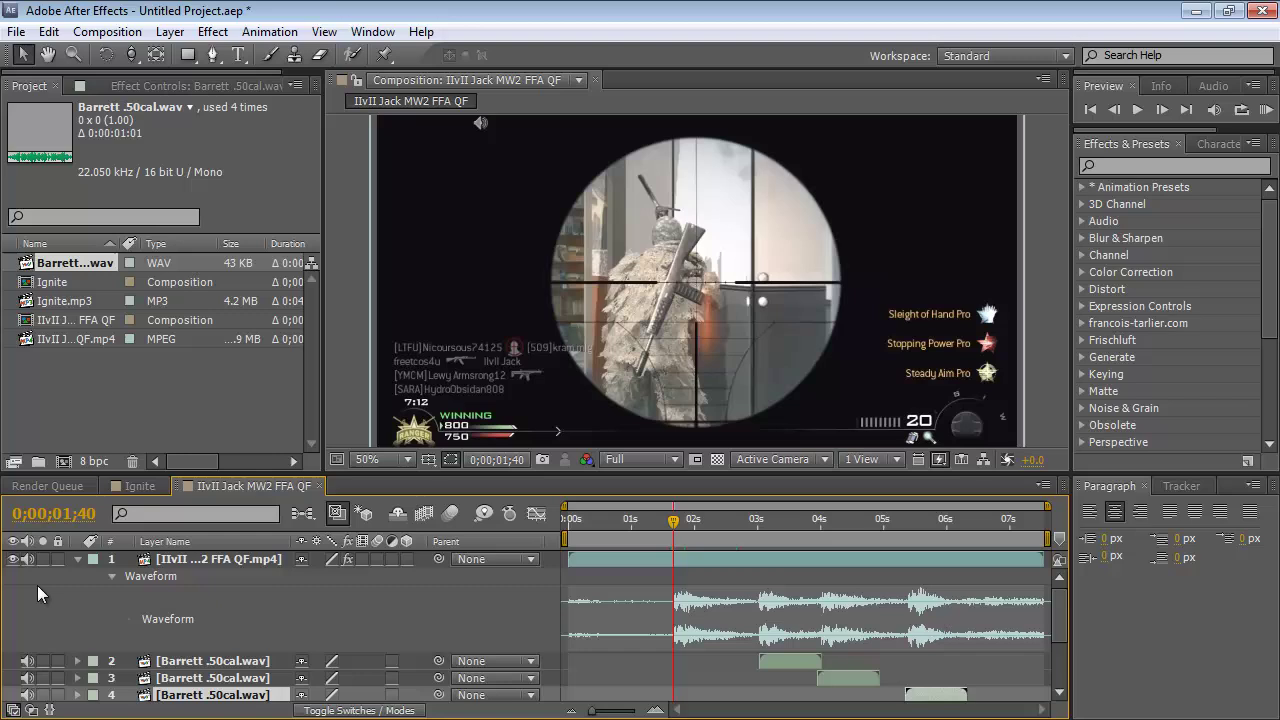
left_click(79, 559)
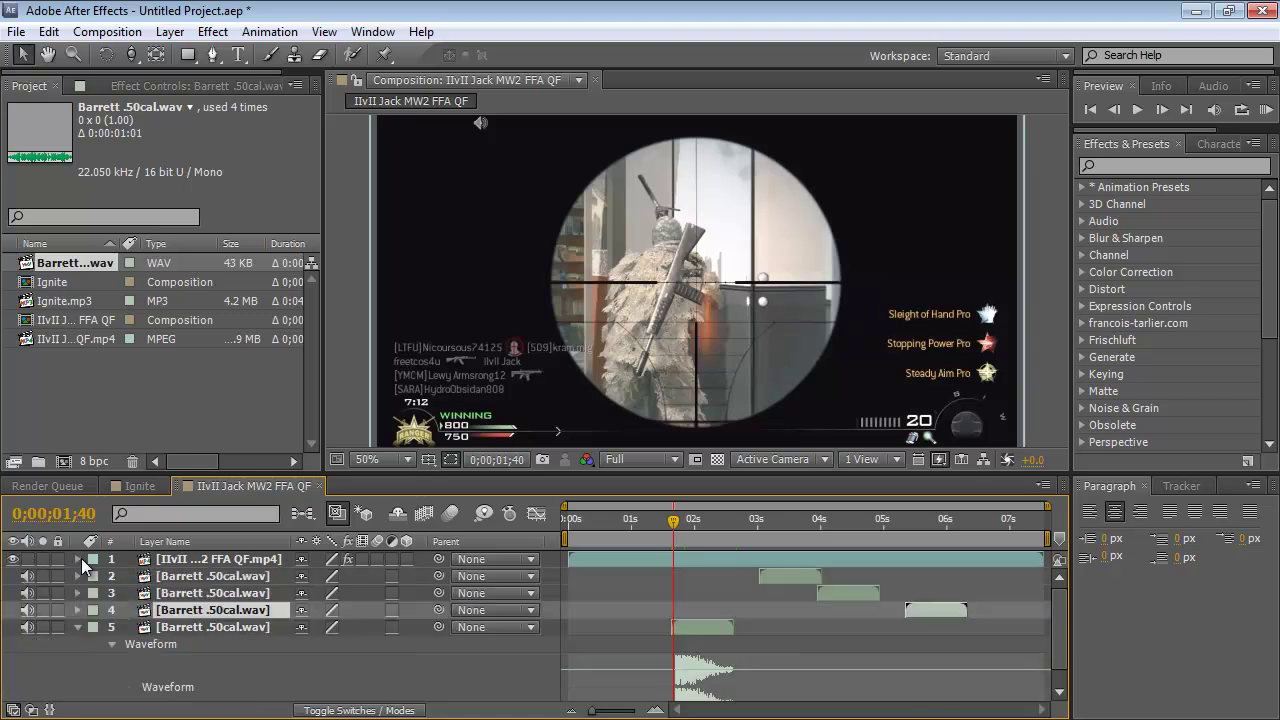
left_click_drag(594, 510, 867, 535)
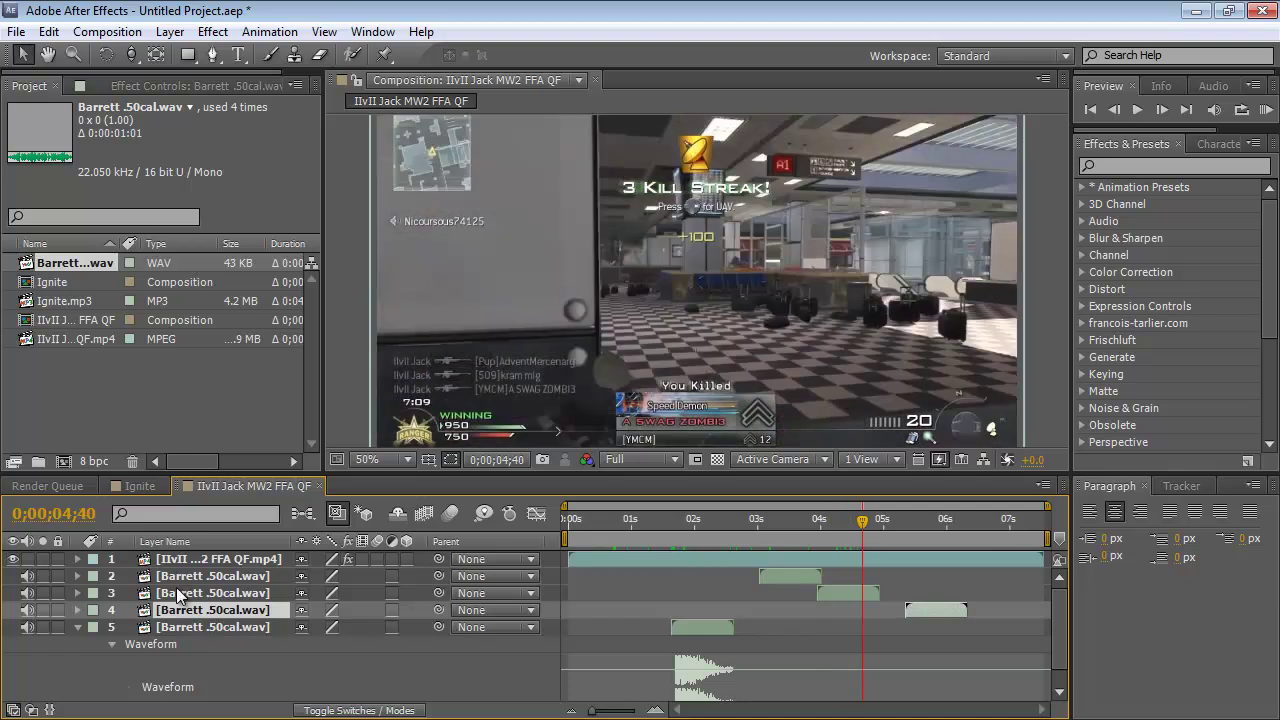
left_click(81, 624)
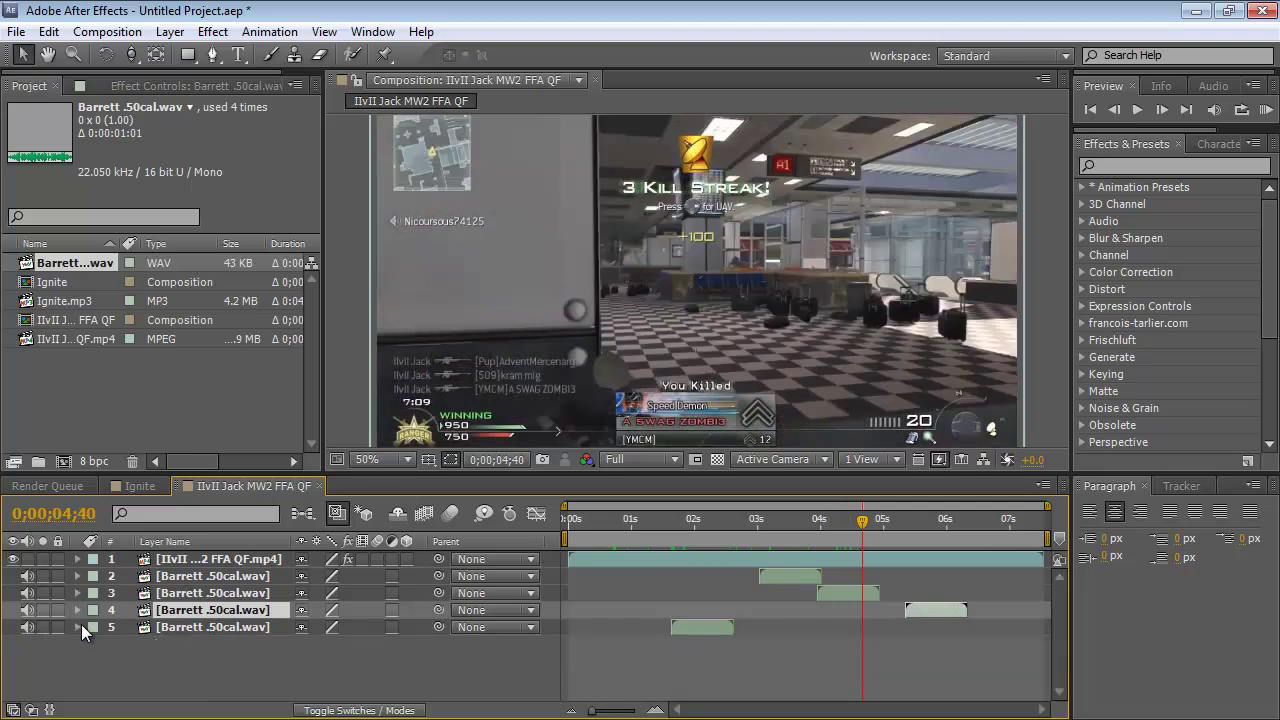
left_click(137, 486)
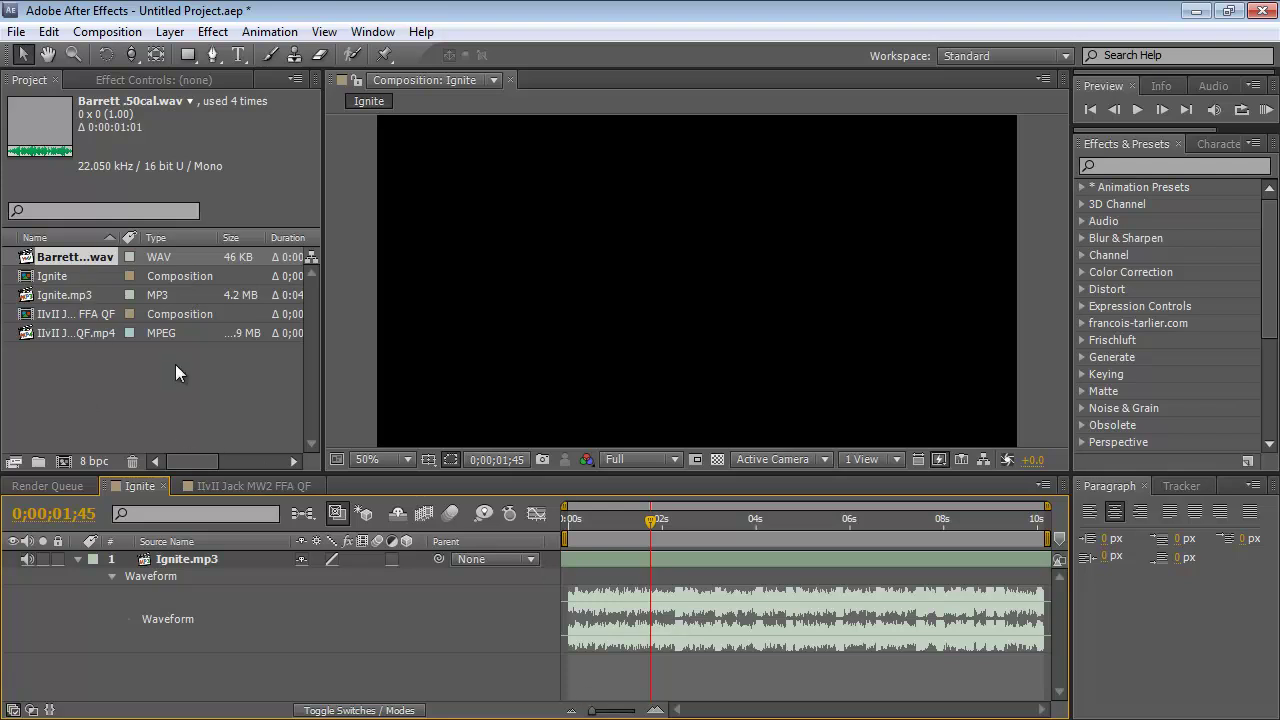
Drag the IIvII Jack MW2 FFA QF comp into the Ignite timeline, preview it, and park at 0;00;02;53
left_click(104, 314)
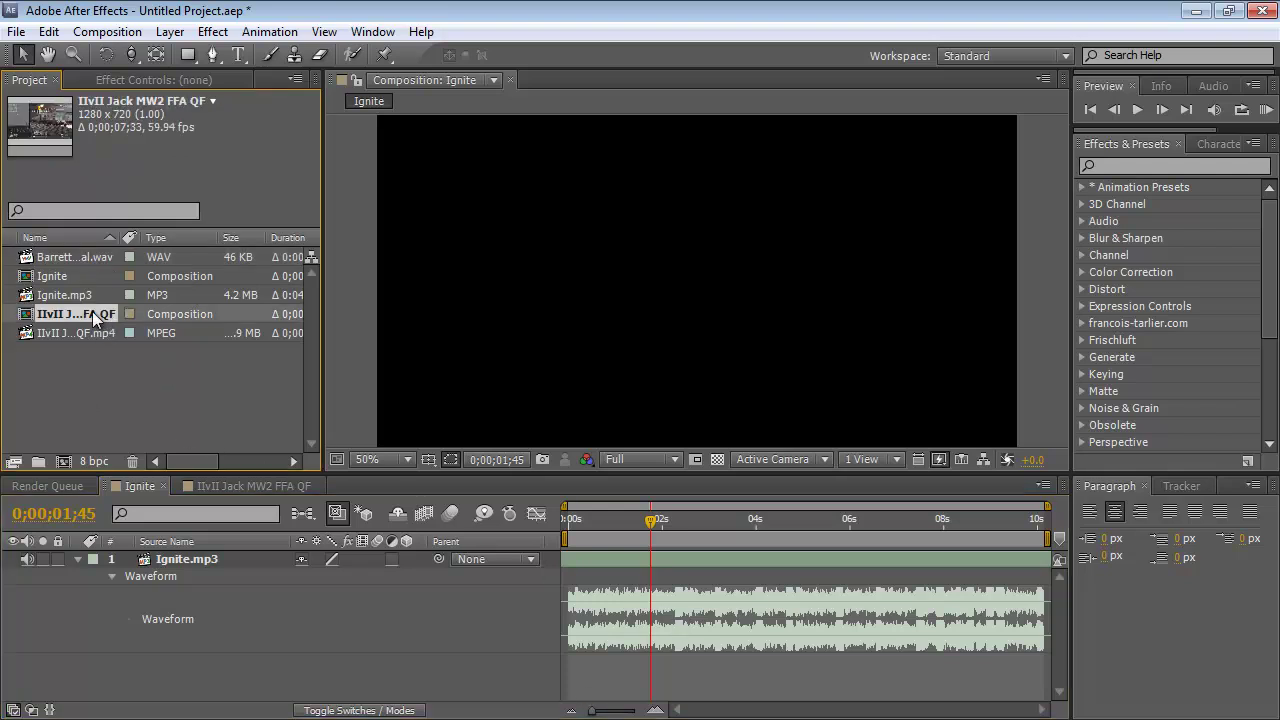
mouse_move(97, 362)
left_mouse_down()
mouse_move(137, 700)
mouse_move(642, 688)
mouse_move(662, 652)
mouse_move(710, 658)
left_mouse_up()
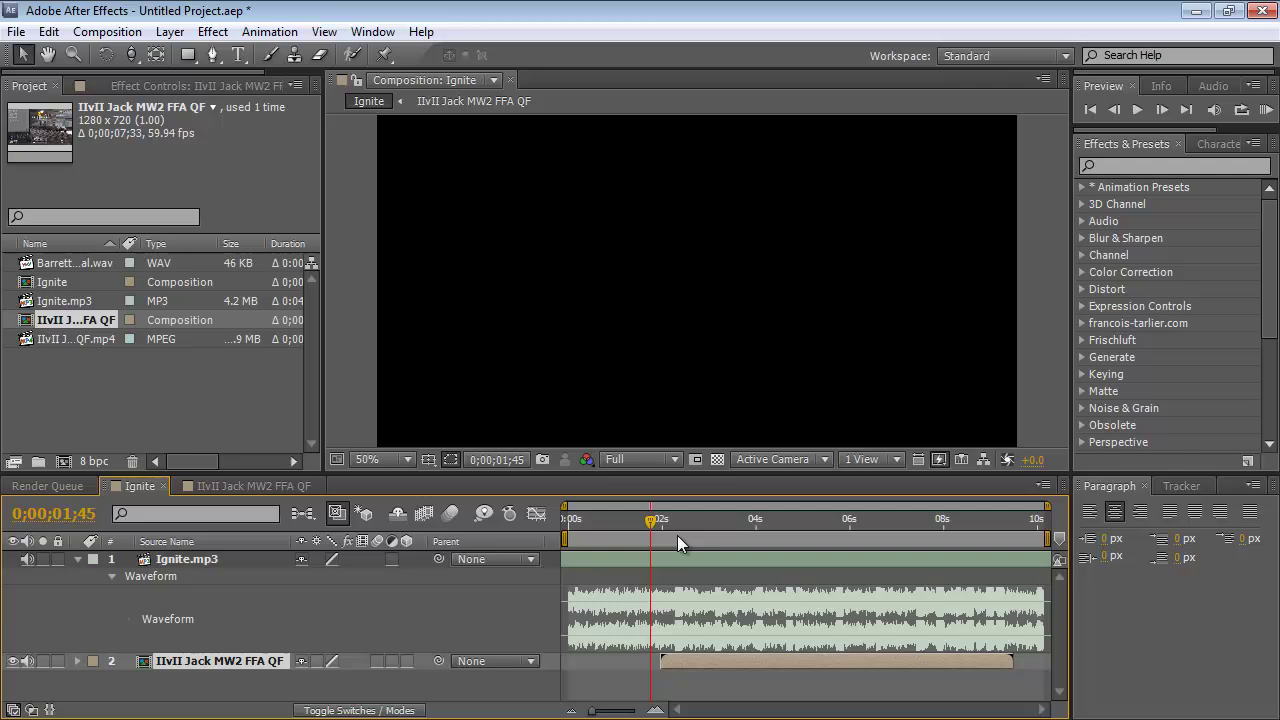
mouse_move(677, 535)
left_mouse_down()
mouse_move(718, 535)
mouse_move(658, 541)
left_mouse_up()
key("KP_Decimal")
key("KP_Decimal")
key("space")
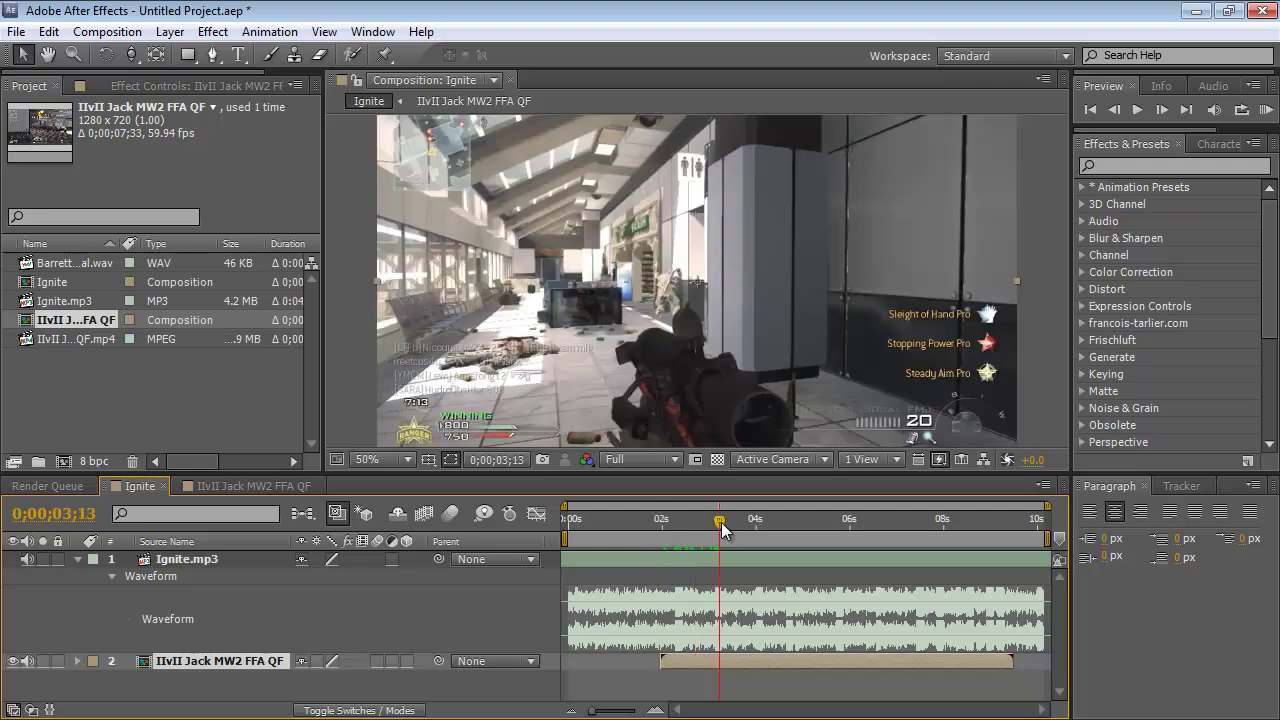
left_click(783, 540)
left_click_drag(783, 540, 737, 535)
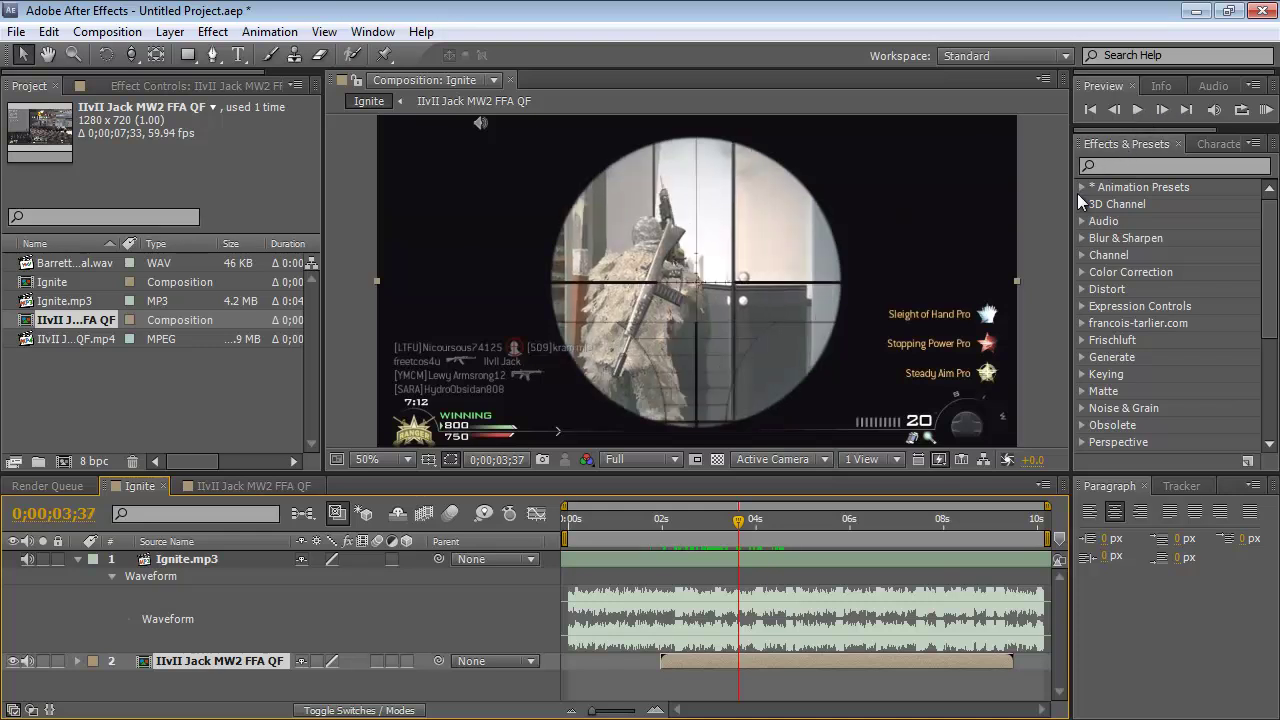
Frame-step to 0;00;03;37 and select the gameplay layer
key("Page_Down")
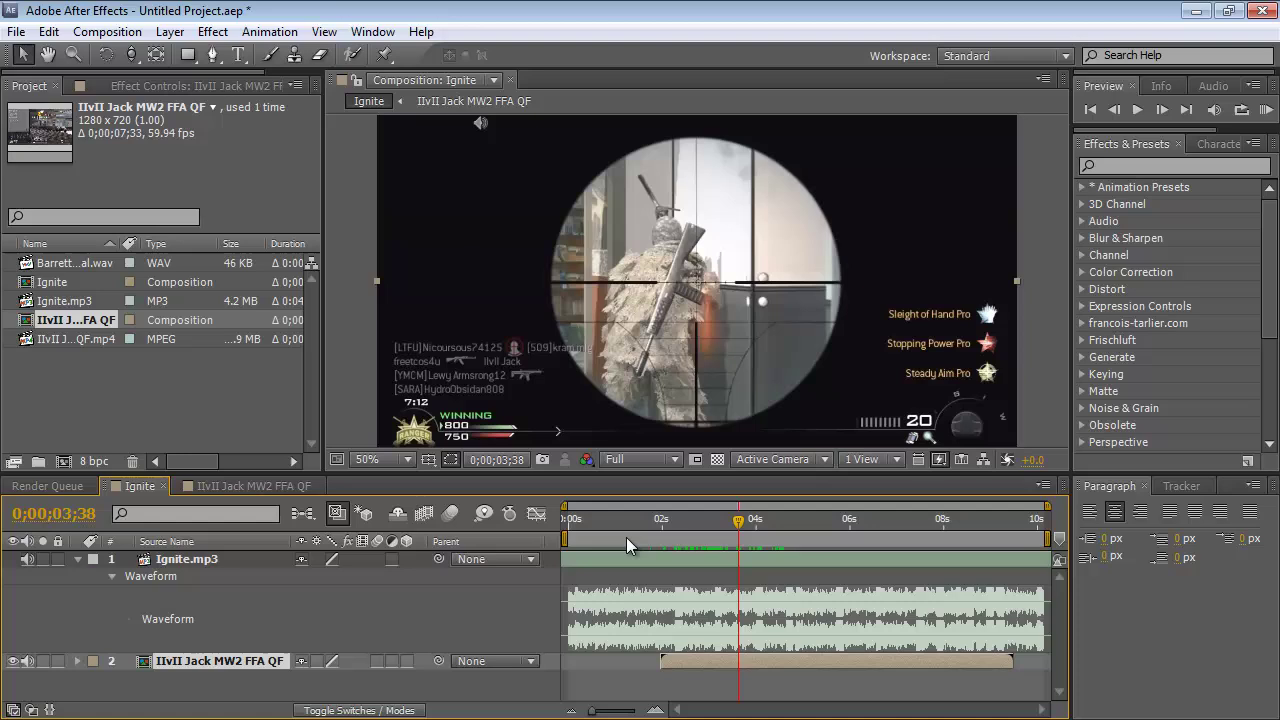
key("Page_Up")
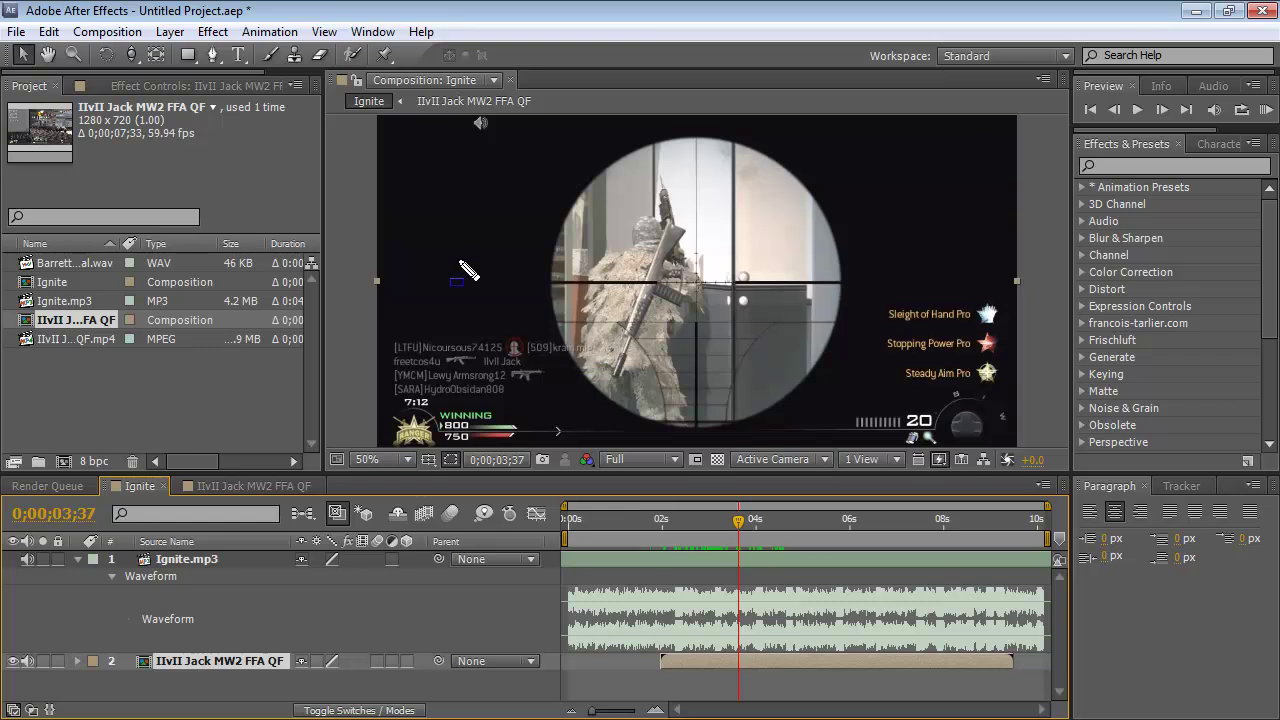
left_click_drag(428, 243, 562, 256)
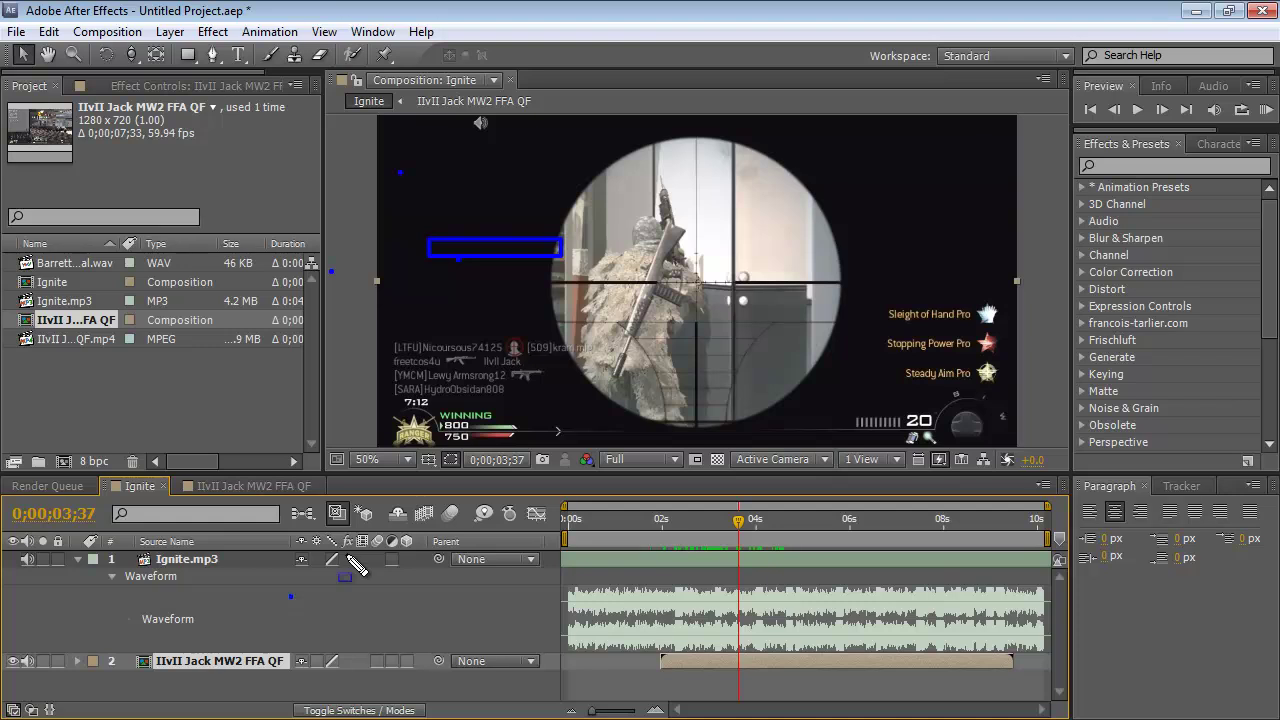
key("Escape")
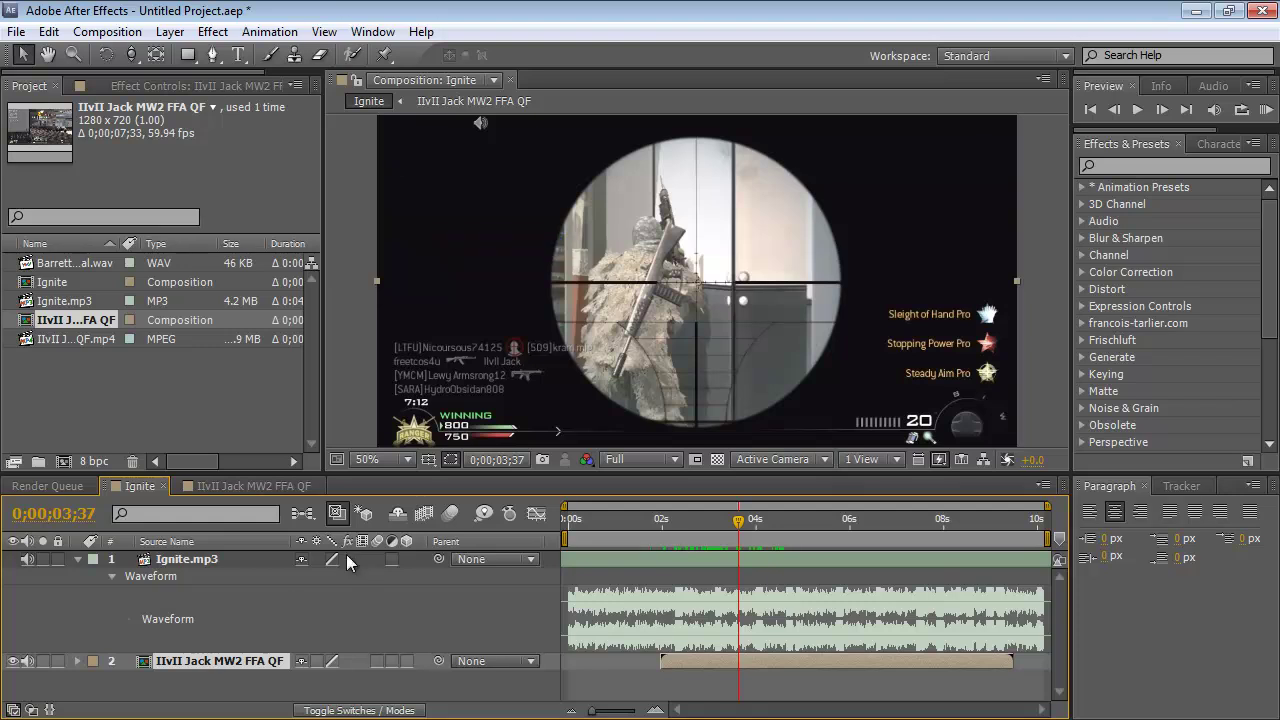
left_click(522, 616)
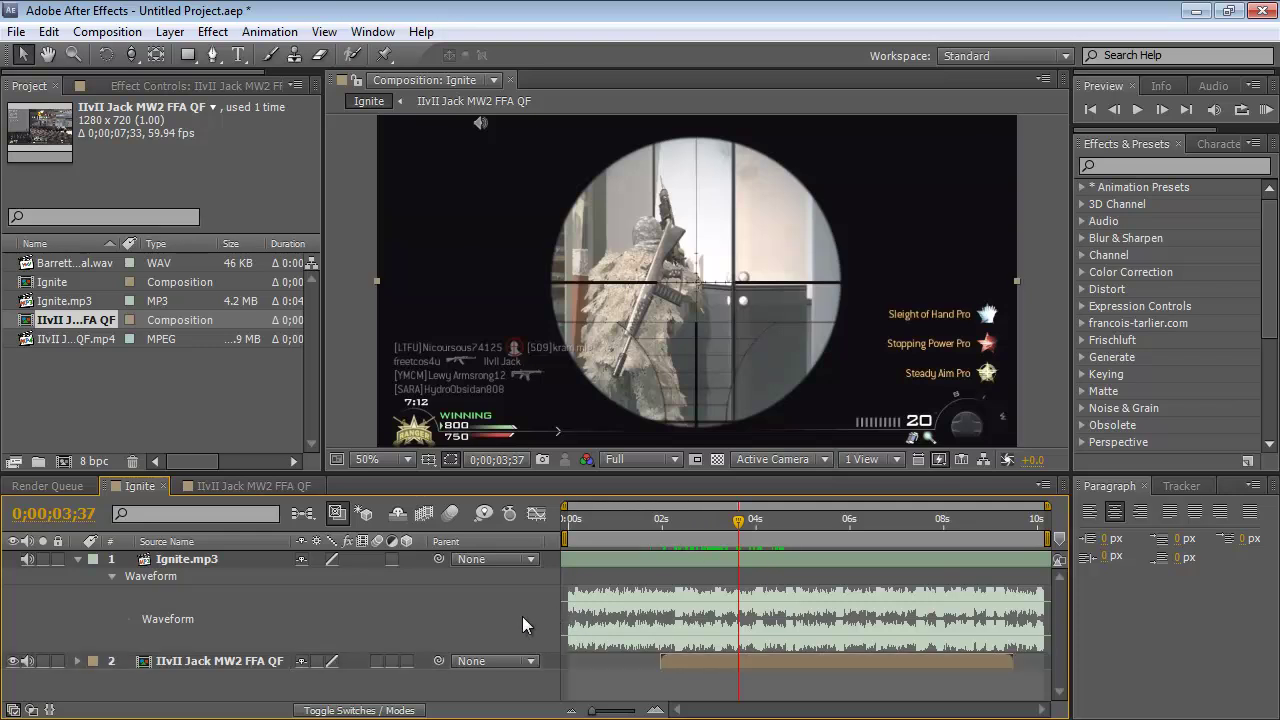
left_click(249, 662)
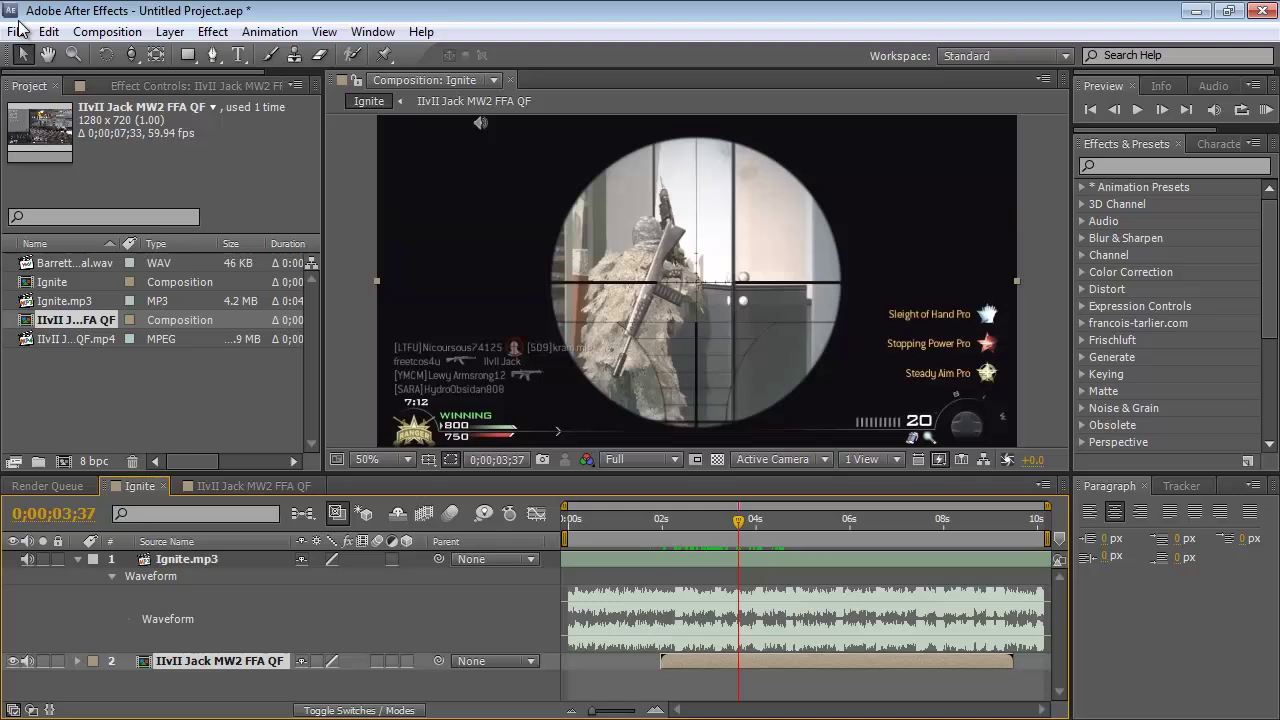
Split the gameplay layer at 0;00;03;37 with Split Layer
left_click(170, 30)
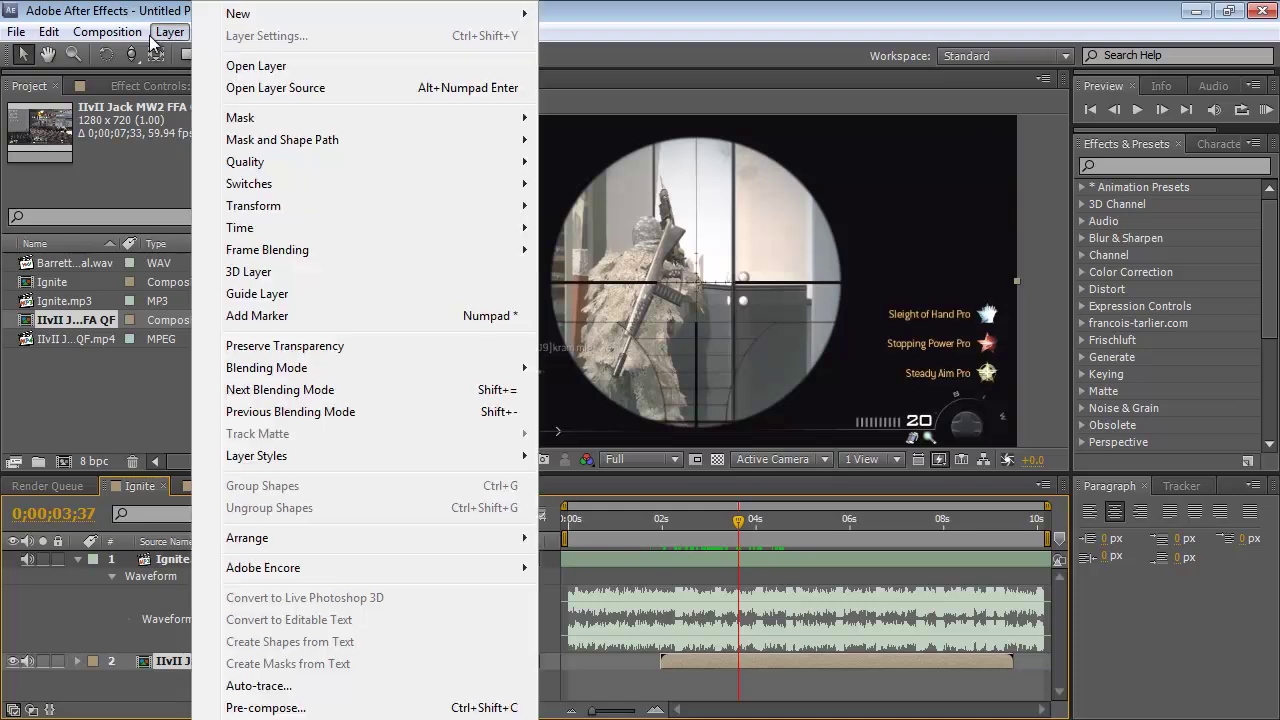
left_click(125, 35)
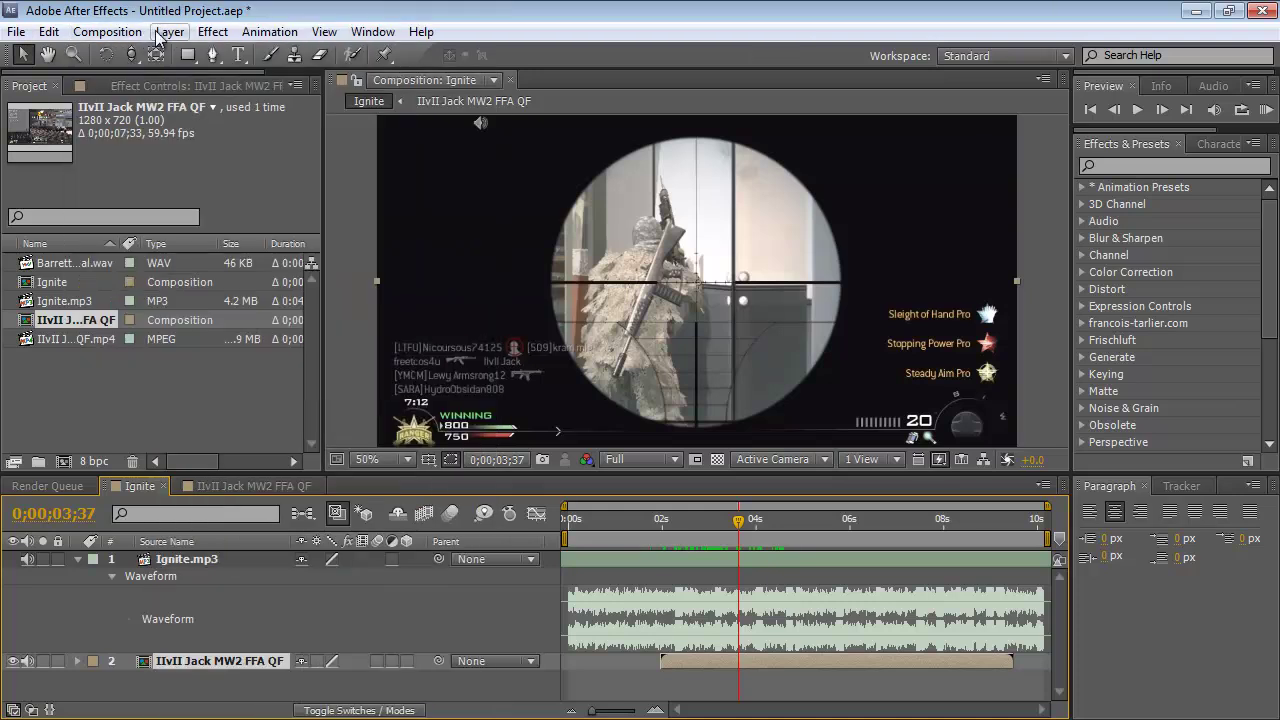
left_click(170, 31)
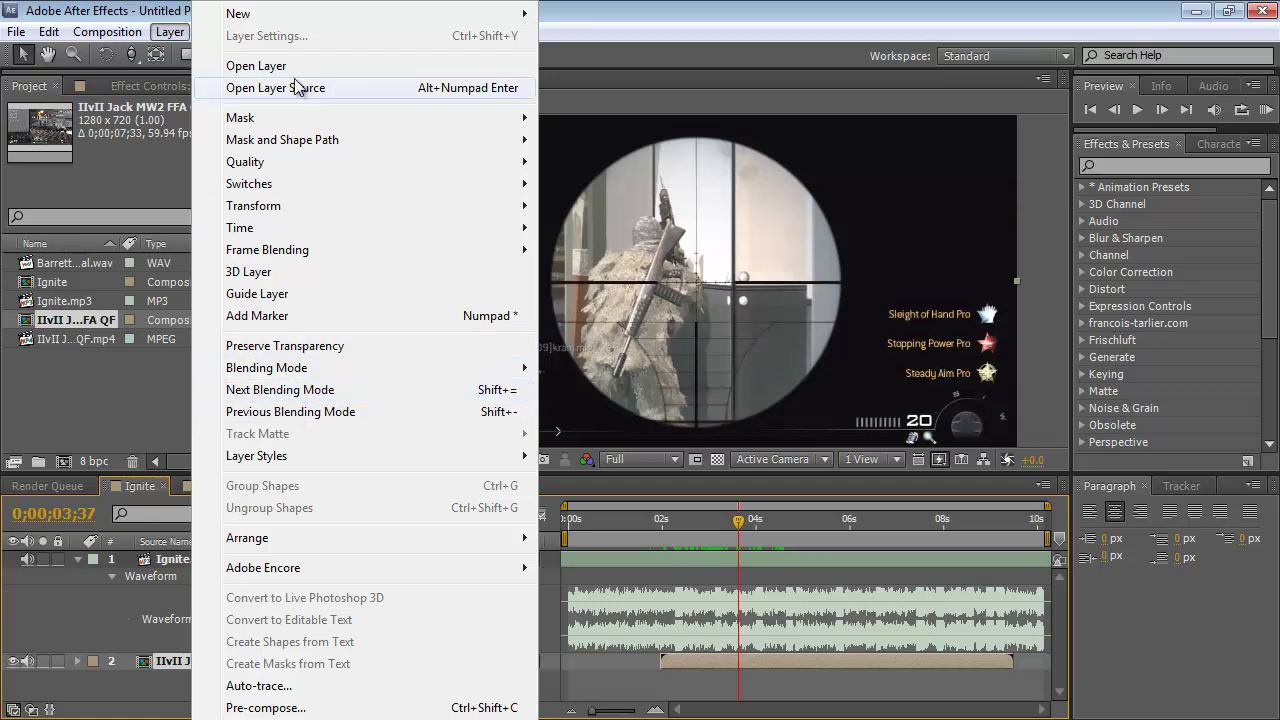
left_click(170, 31)
left_click(208, 31)
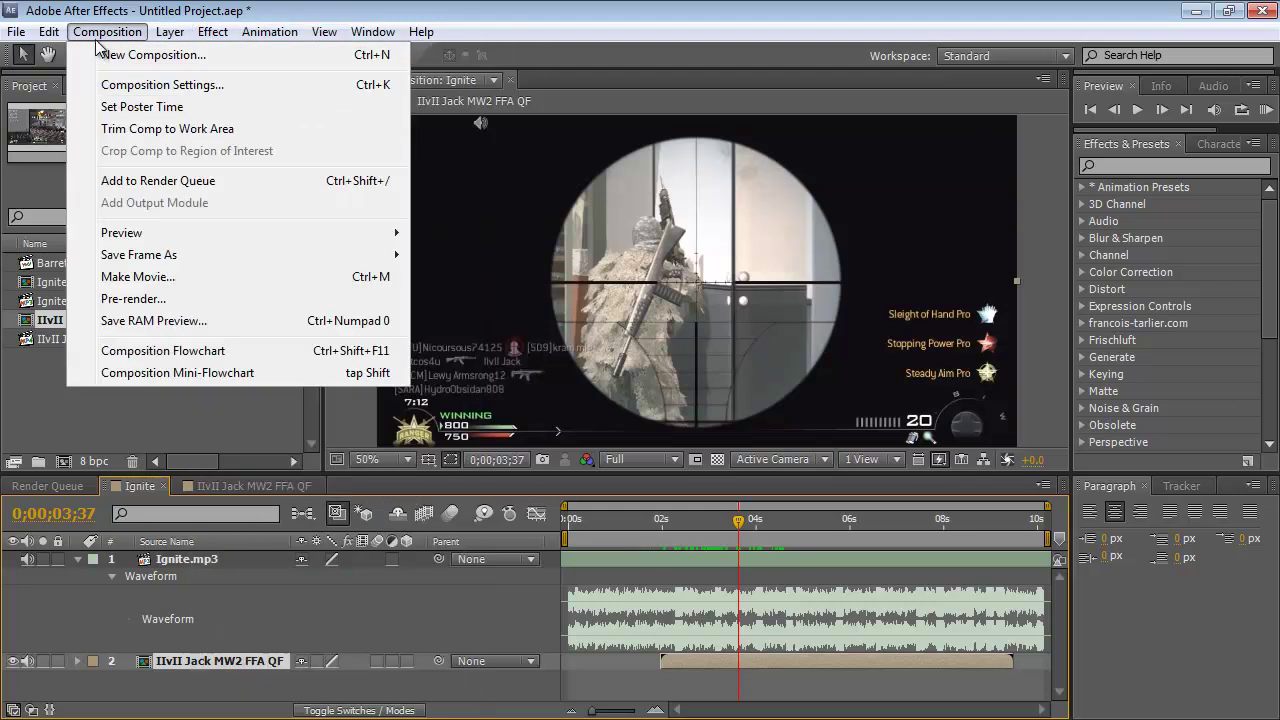
mouse_move(47, 43)
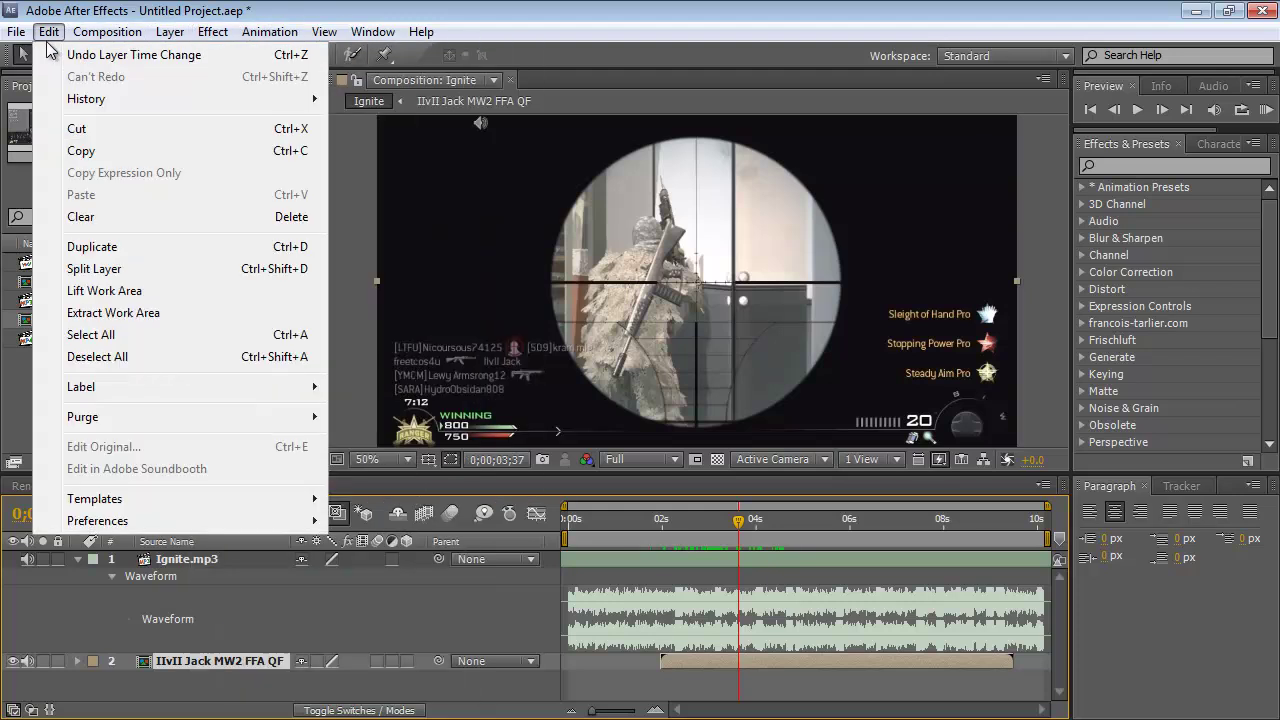
left_click(82, 265)
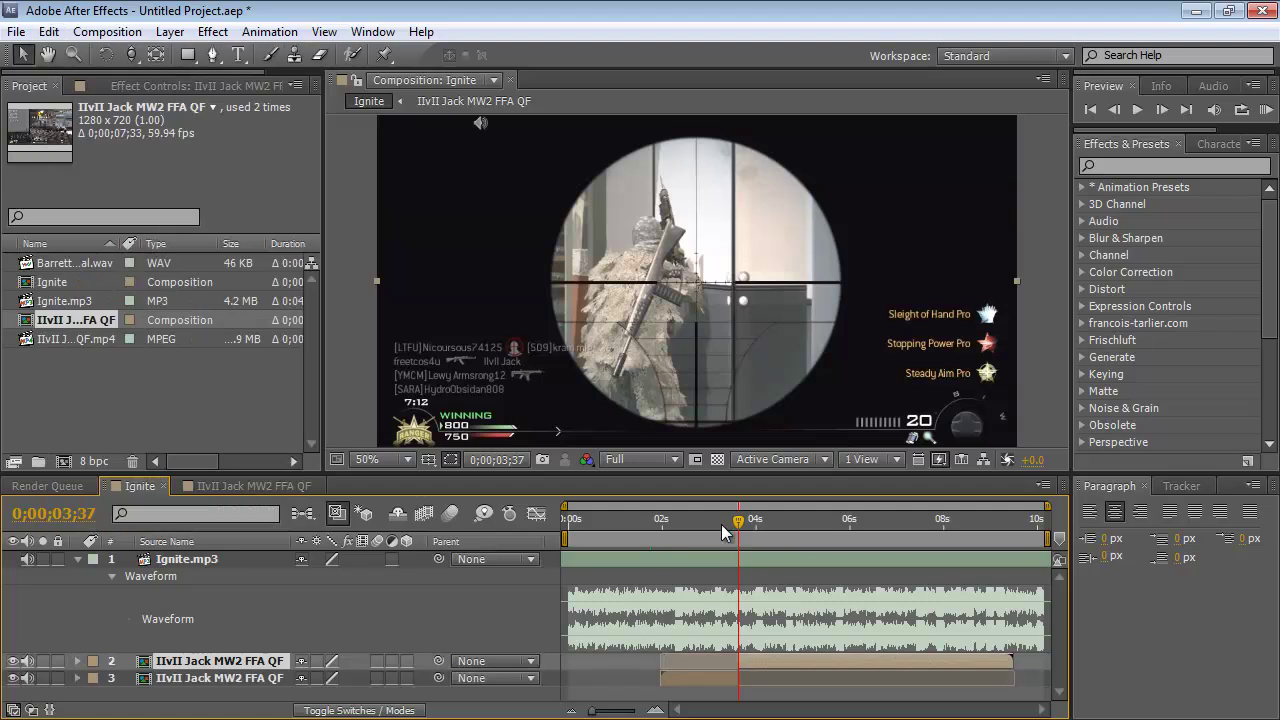
Slide gameplay layers 3 and 2 earlier so they line up on the timeline
left_click_drag(721, 524, 715, 524)
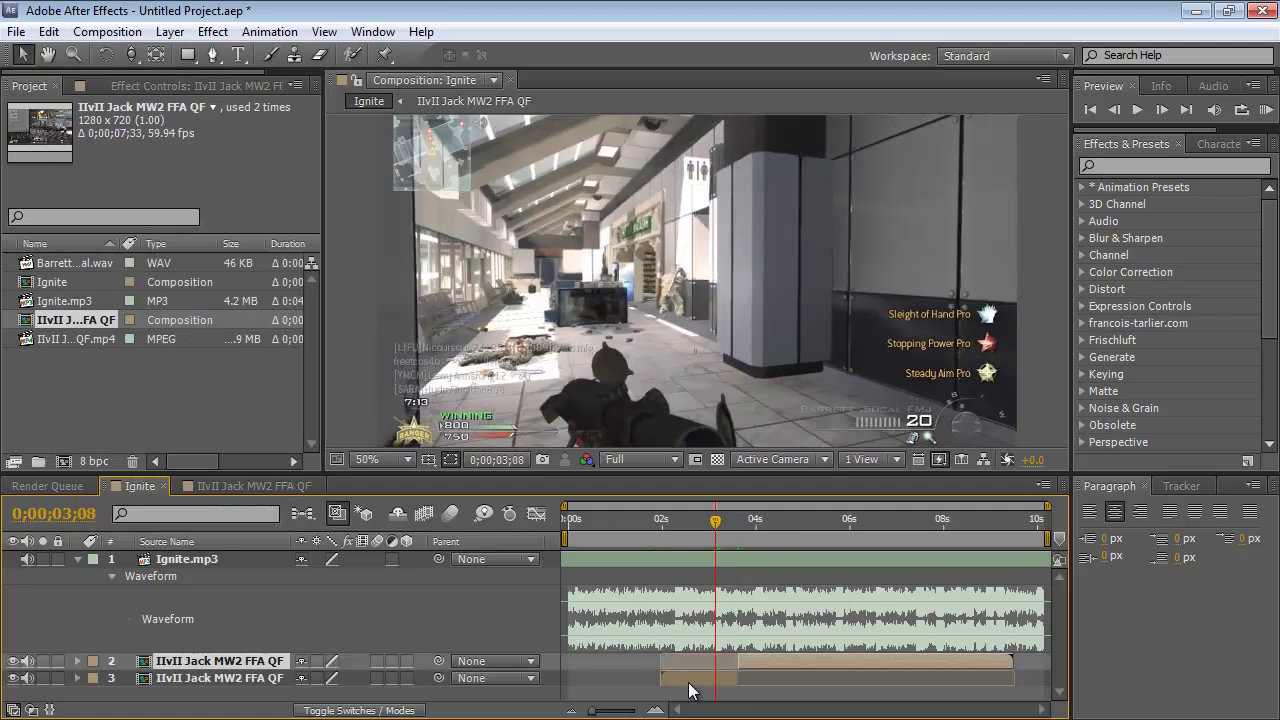
left_click_drag(690, 690, 668, 688)
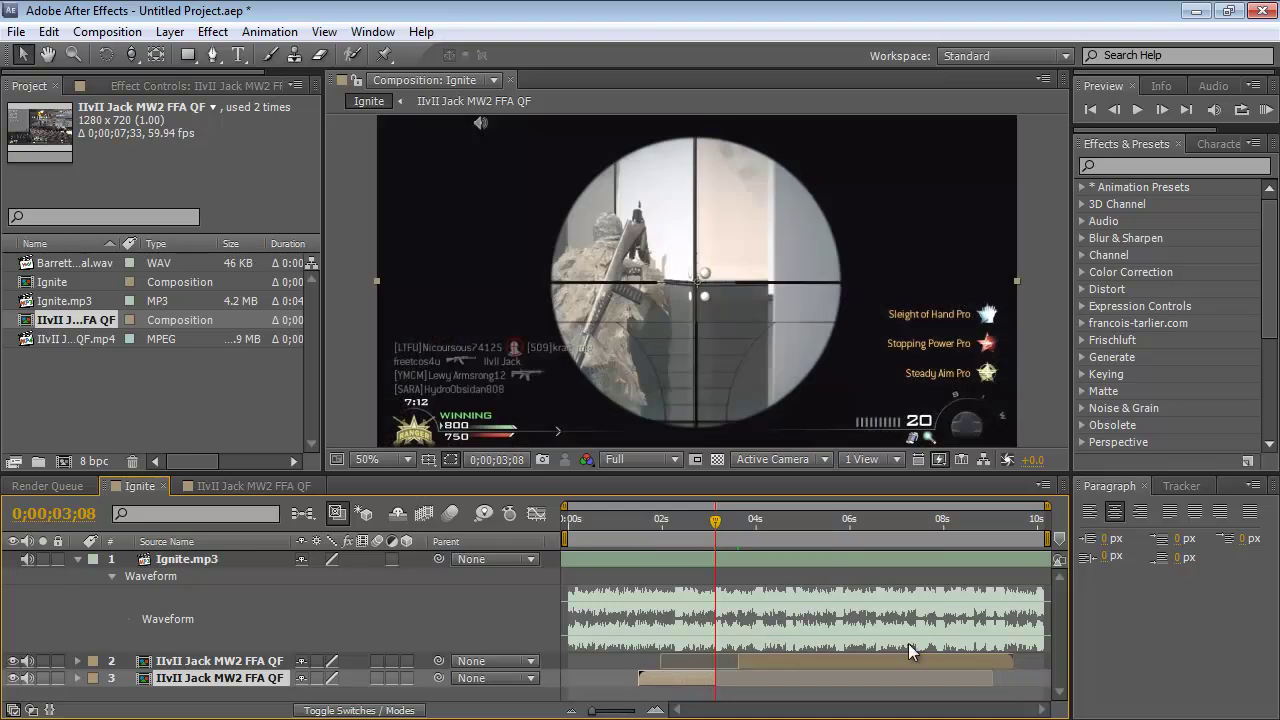
left_click(752, 657)
left_click_drag(752, 657, 730, 657)
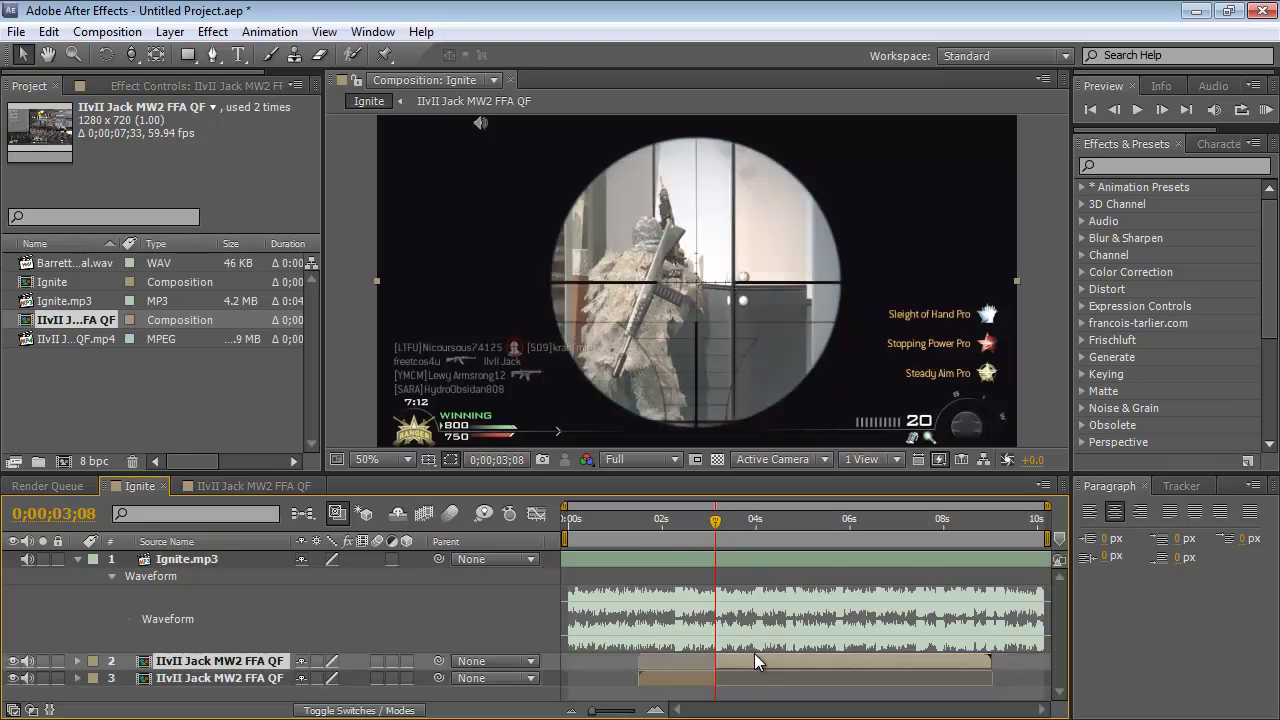
Preview the song audio from 0;00;03;50 and check the area around 0;00;04;52
left_click(749, 524)
key("KP_Decimal")
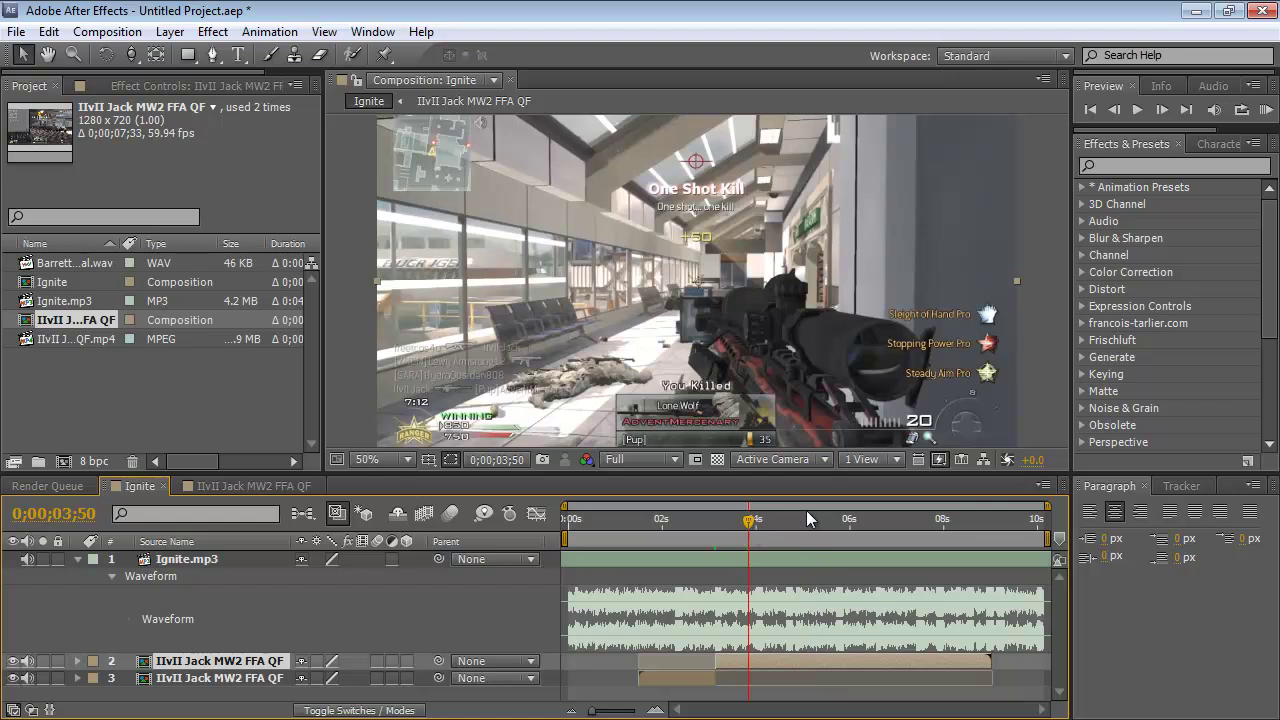
left_click(797, 523)
left_click_drag(797, 530, 798, 532)
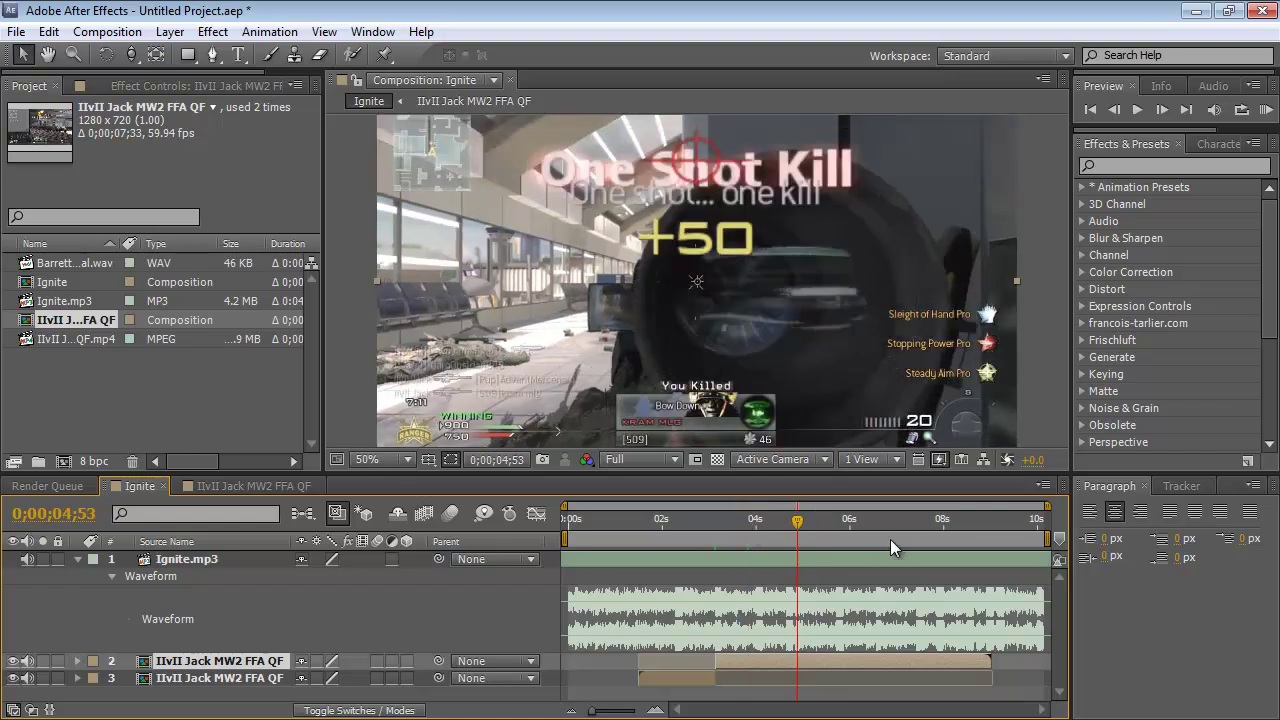
key("Page_Up")
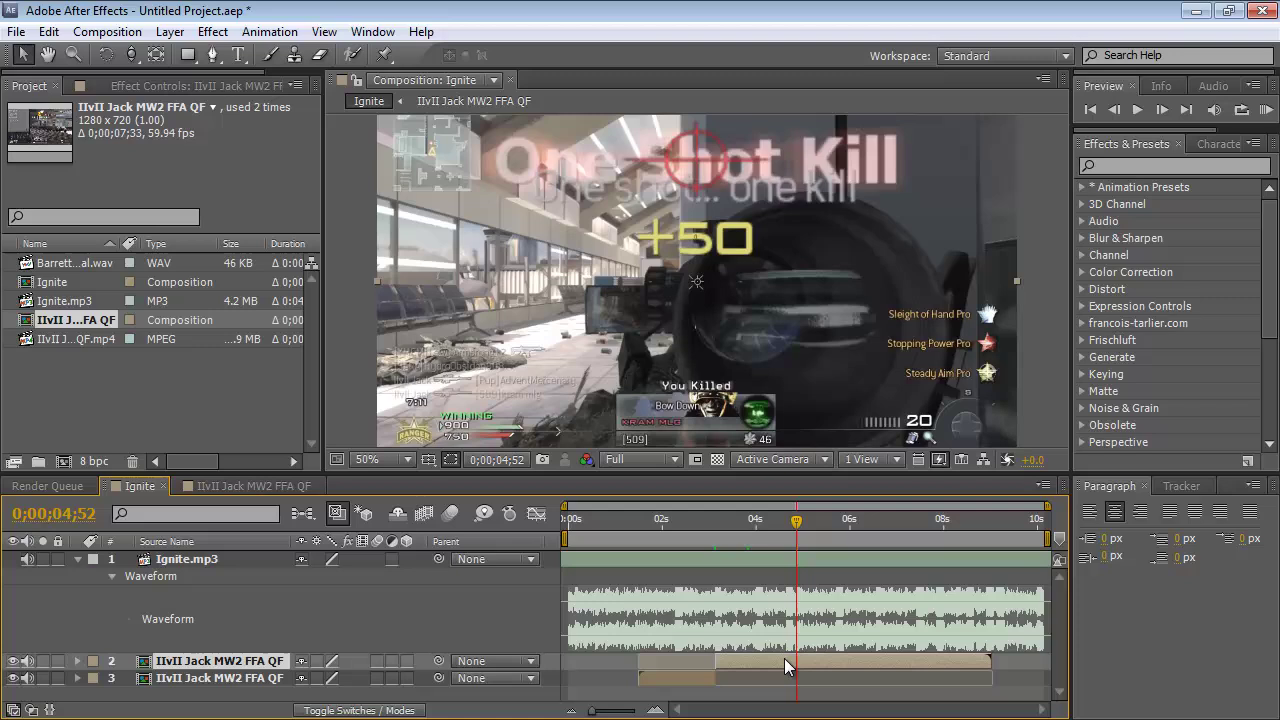
Find the scope shot frame and split the gameplay layer at 0;00;04;29
left_click(757, 535)
mouse_move(757, 537)
left_mouse_down()
mouse_move(743, 537)
mouse_move(779, 539)
left_mouse_up()
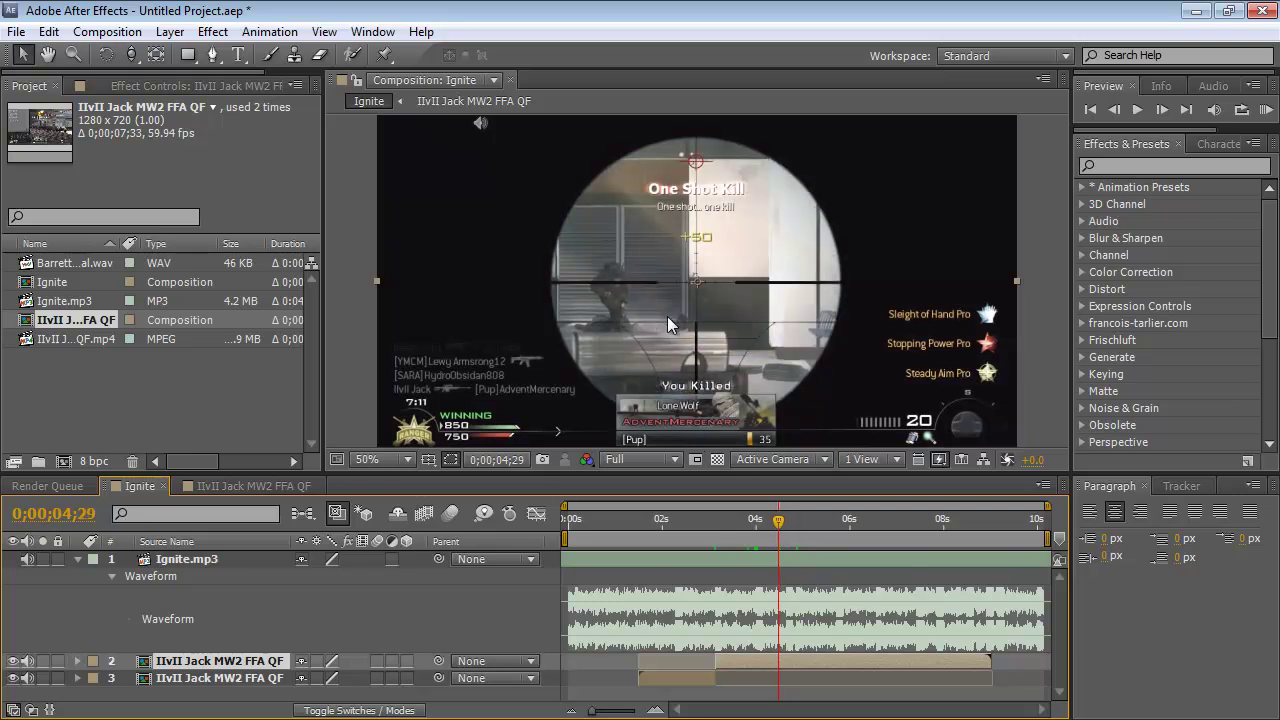
key("Page_Down")
key("Page_Up")
key("Page_Down")
key("Page_Up")
left_click(48, 31)
left_click(160, 273)
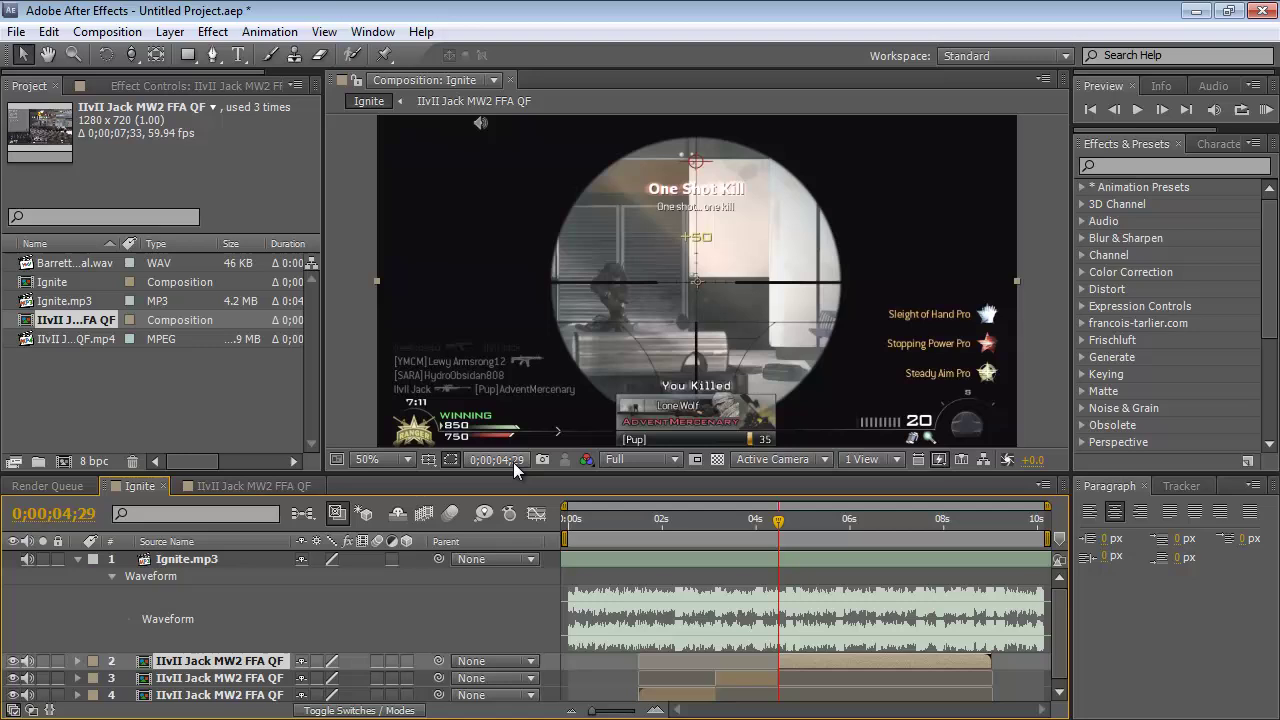
Start layer 2 at the One Shot Kill frame and split it near 0;00;05;47
left_click(792, 522)
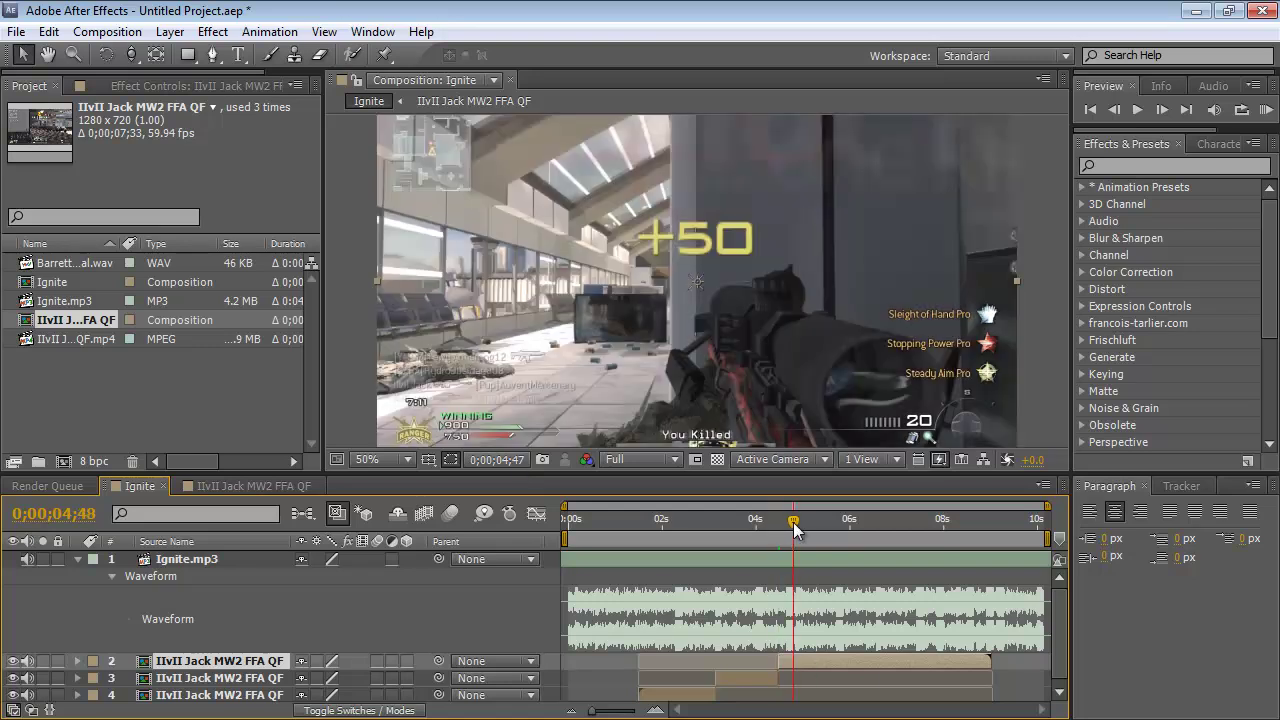
left_click_drag(793, 522, 797, 522)
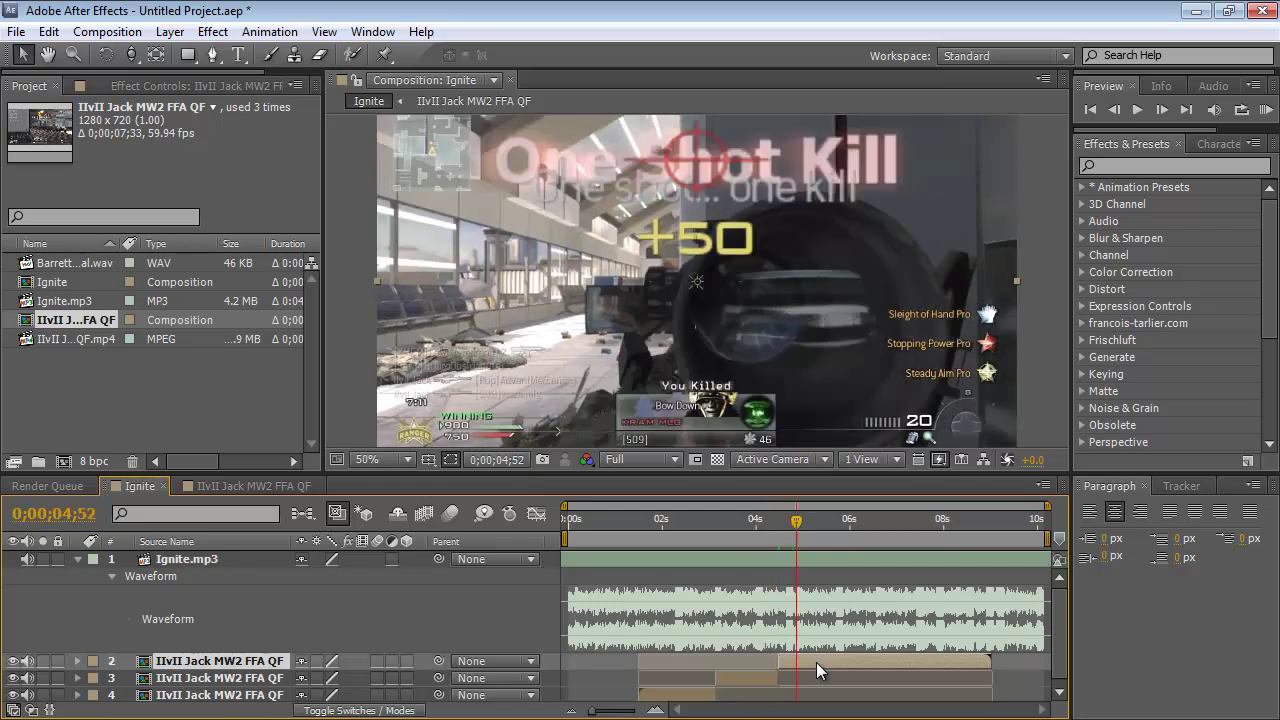
left_click_drag(816, 662, 834, 662)
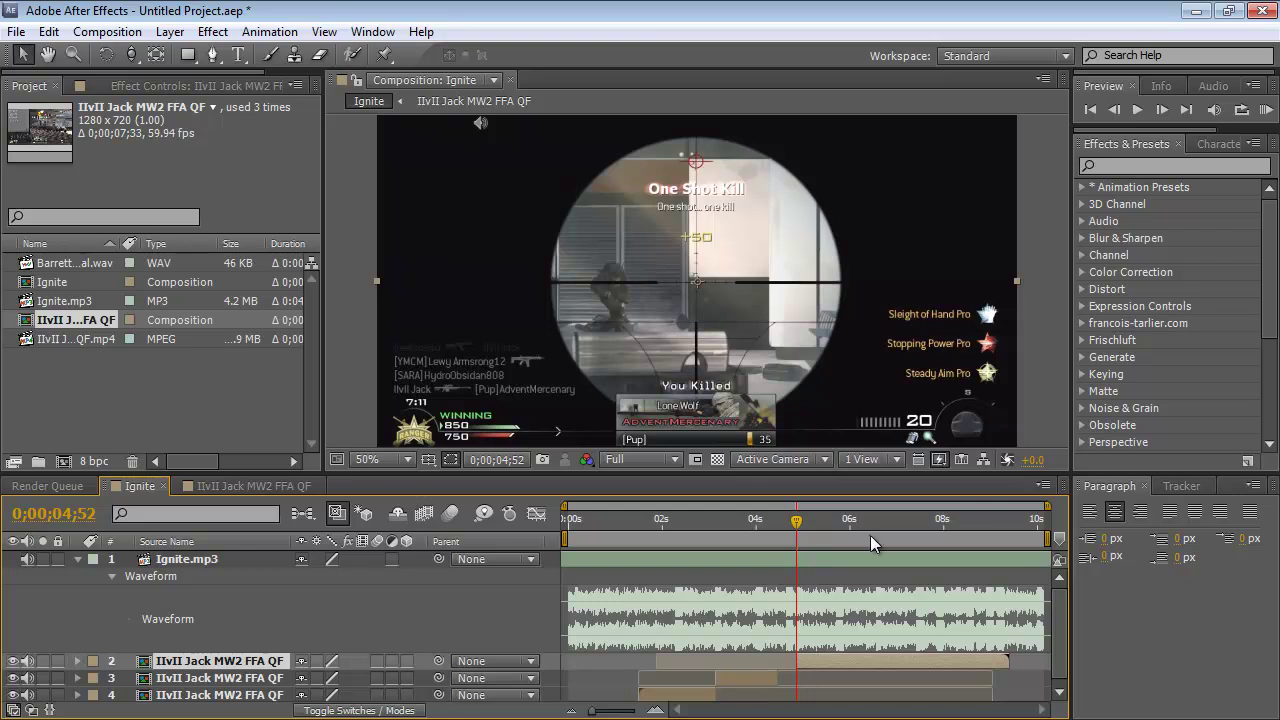
left_click_drag(813, 524, 843, 540)
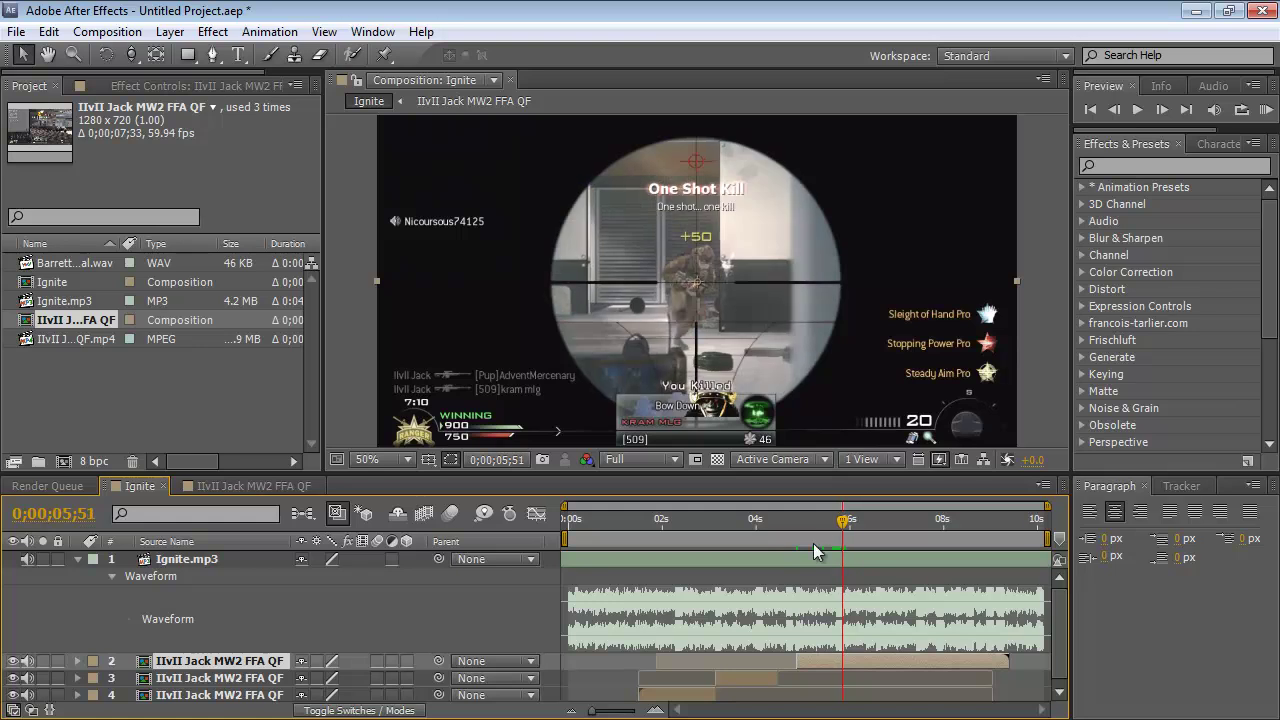
left_click(48, 31)
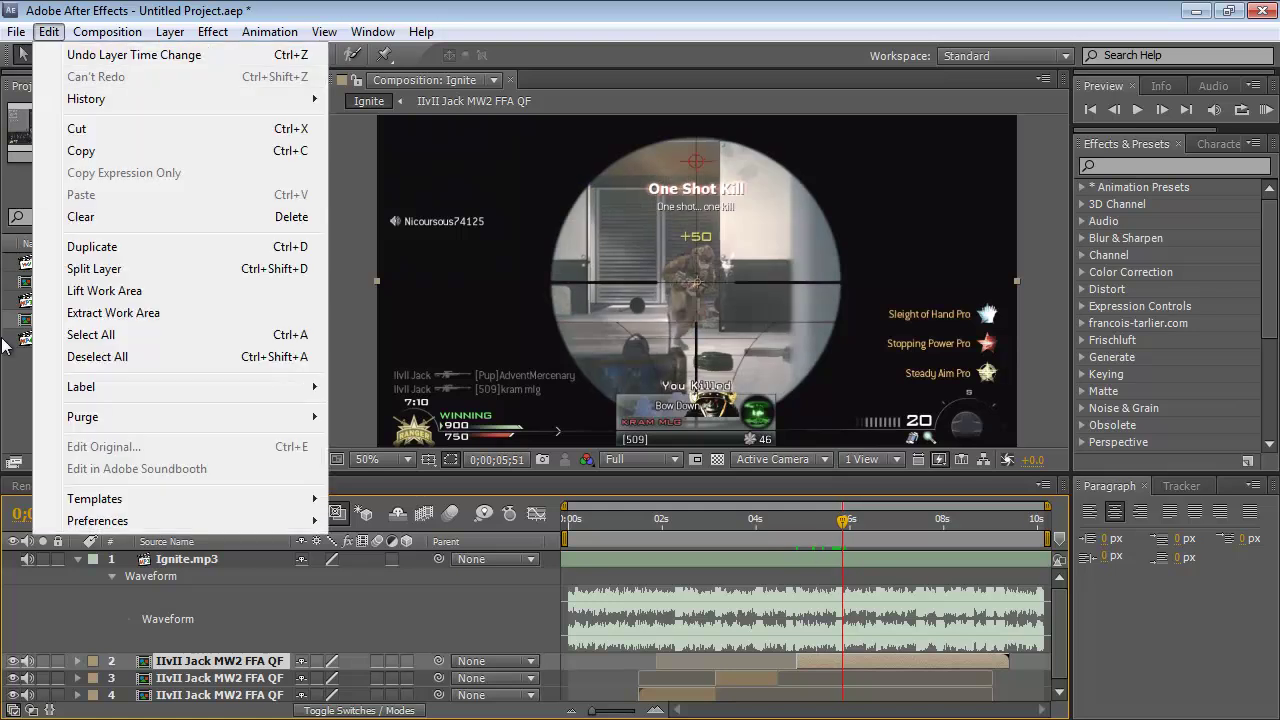
left_click(254, 269)
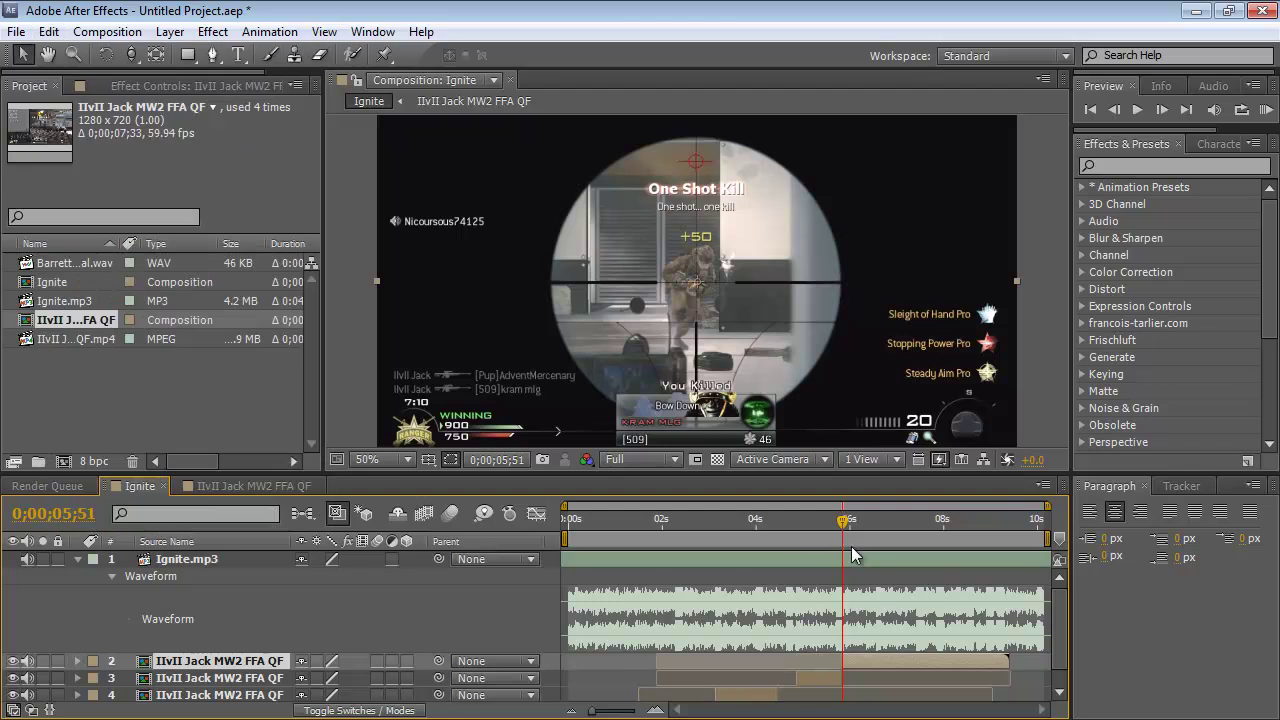
Preview the song from 0;00;04;20 and slide layer 2 slightly later, near 0;00;06;33
left_click(772, 522)
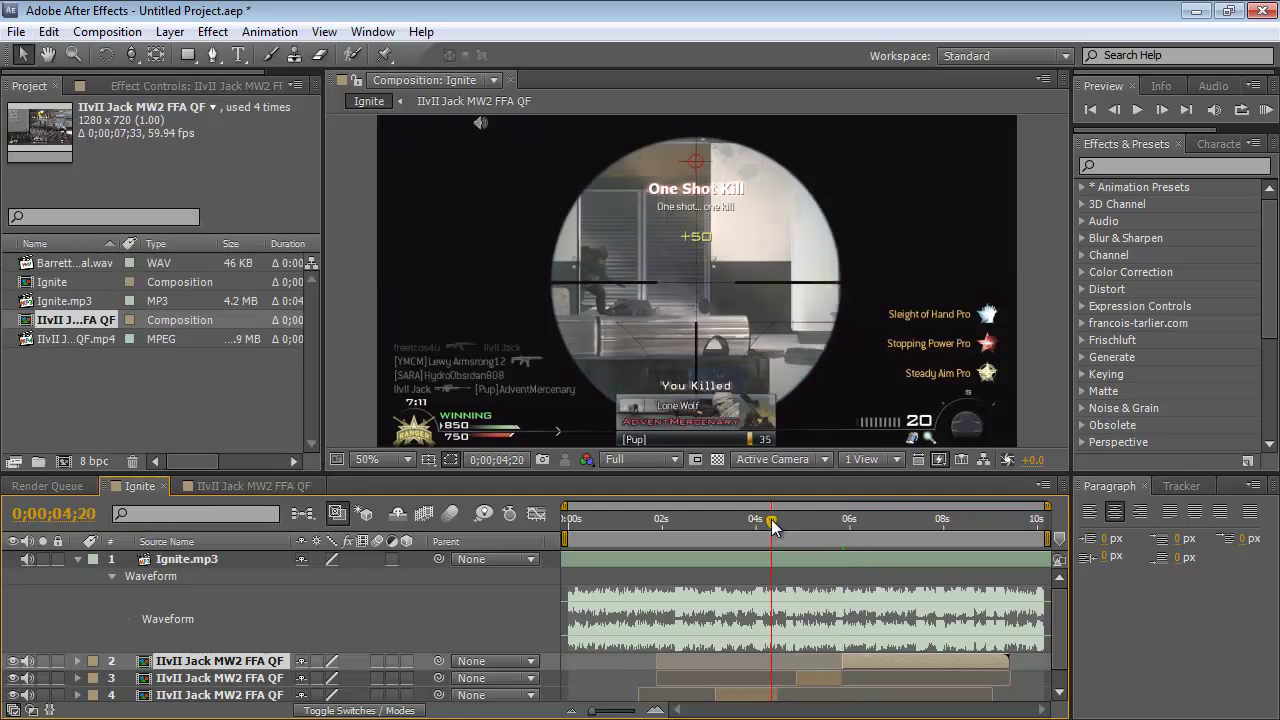
key("KP_Decimal")
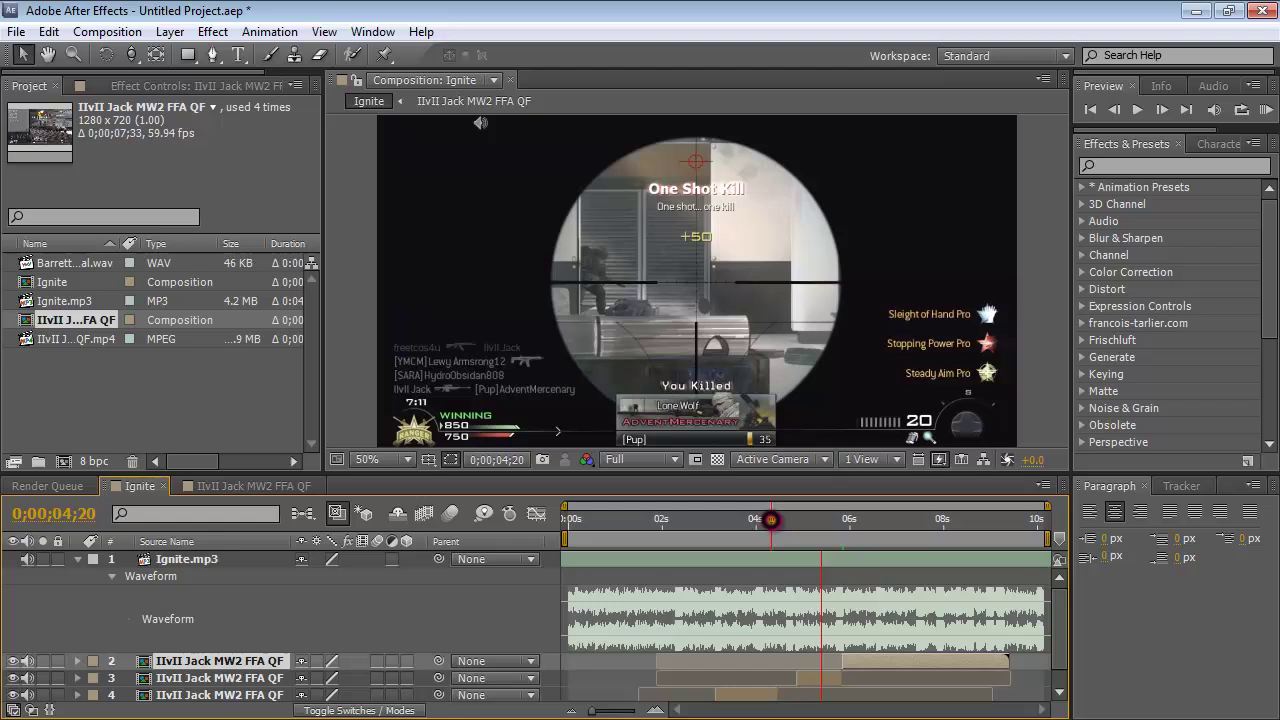
left_click(772, 522)
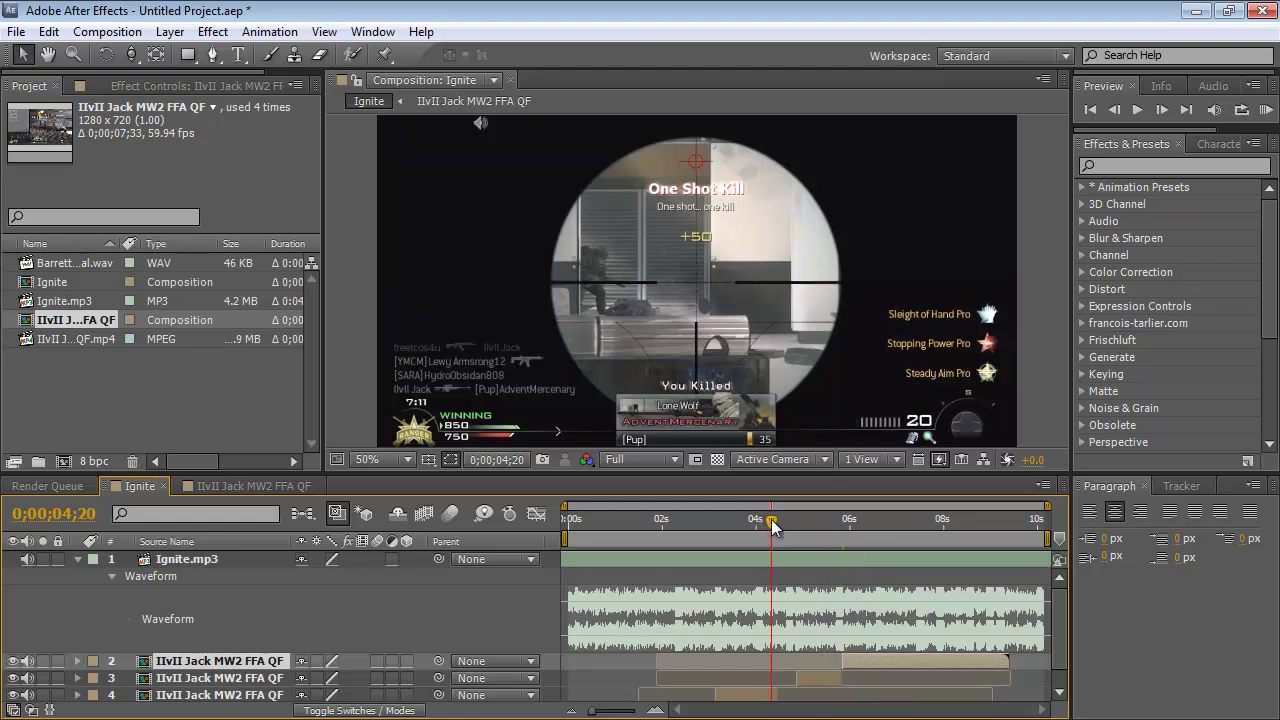
left_click(870, 554)
left_click(874, 532)
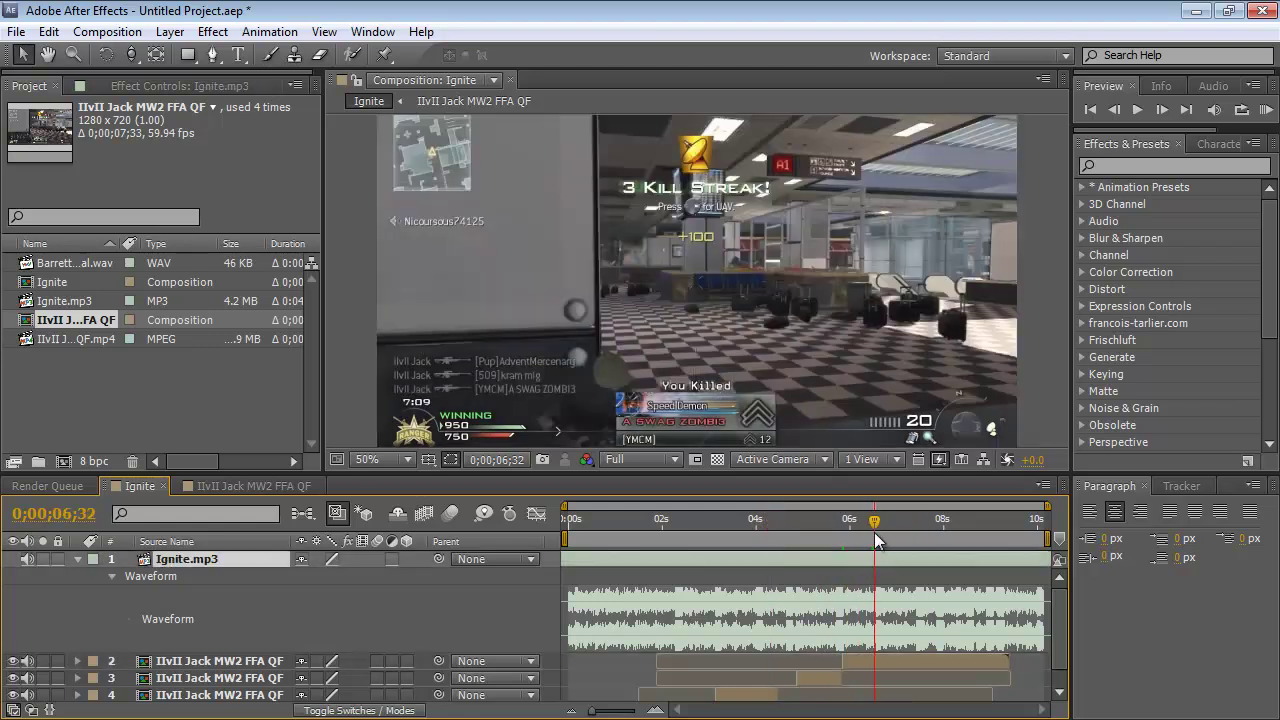
left_click(875, 532)
left_click(865, 660)
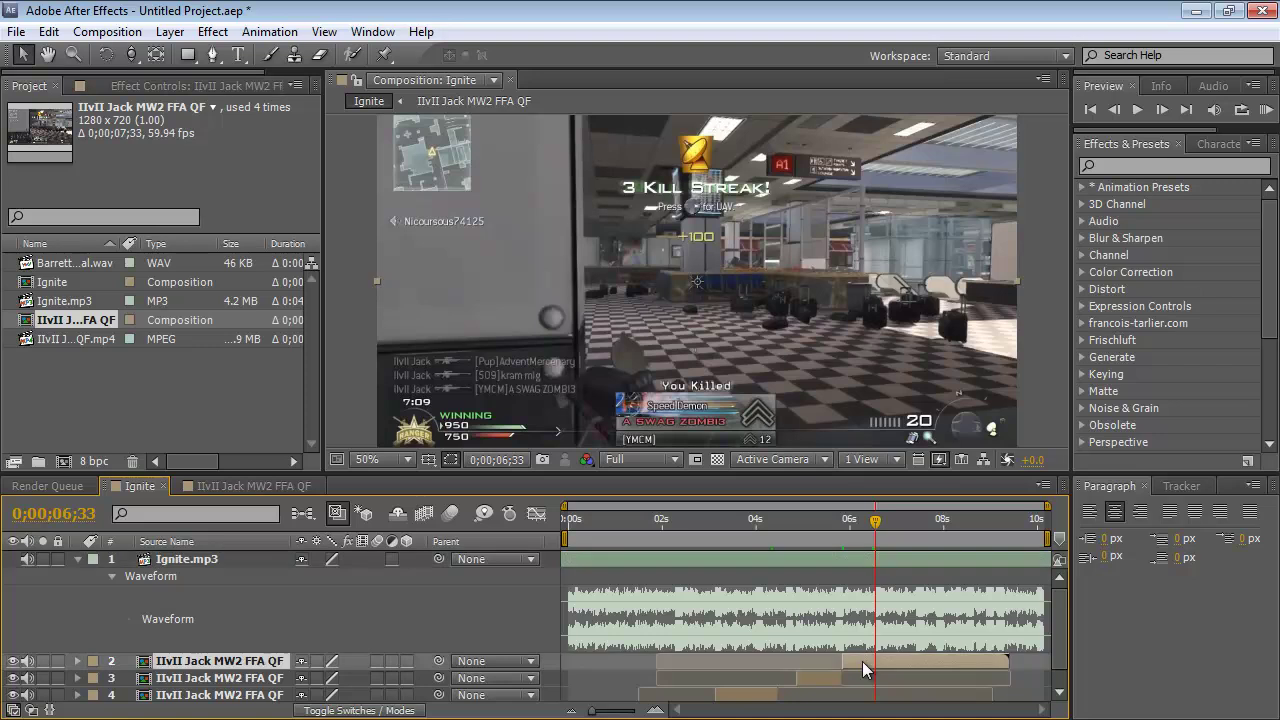
left_click_drag(865, 670, 897, 670)
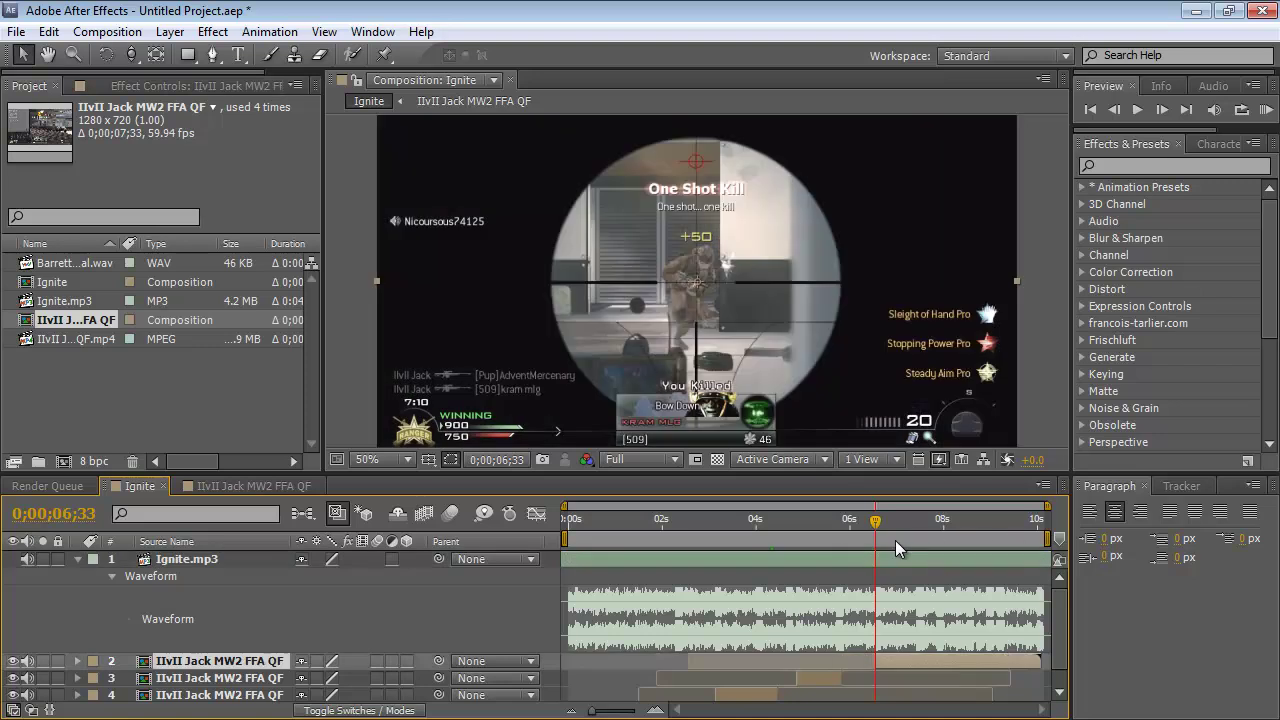
Play back from around 0;00;07;07 and split layer 2 at 0;00;07;56
left_click(902, 538)
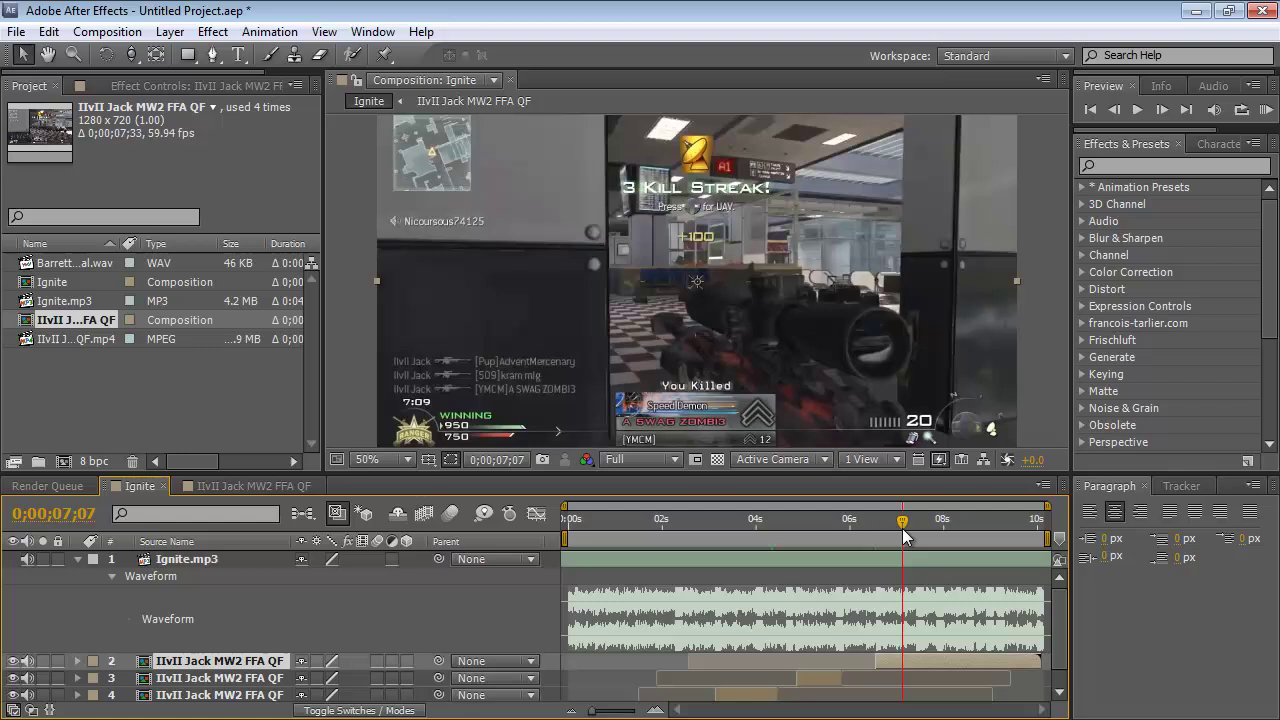
left_click_drag(903, 537, 927, 523)
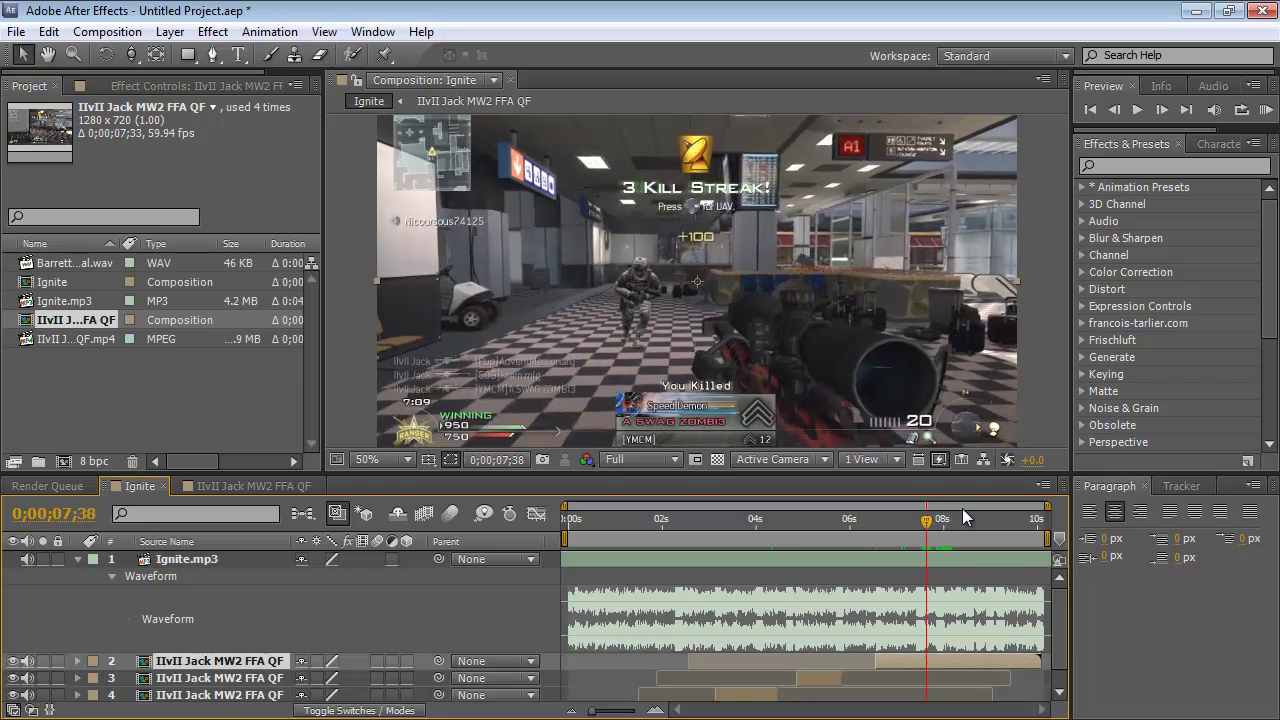
key("space")
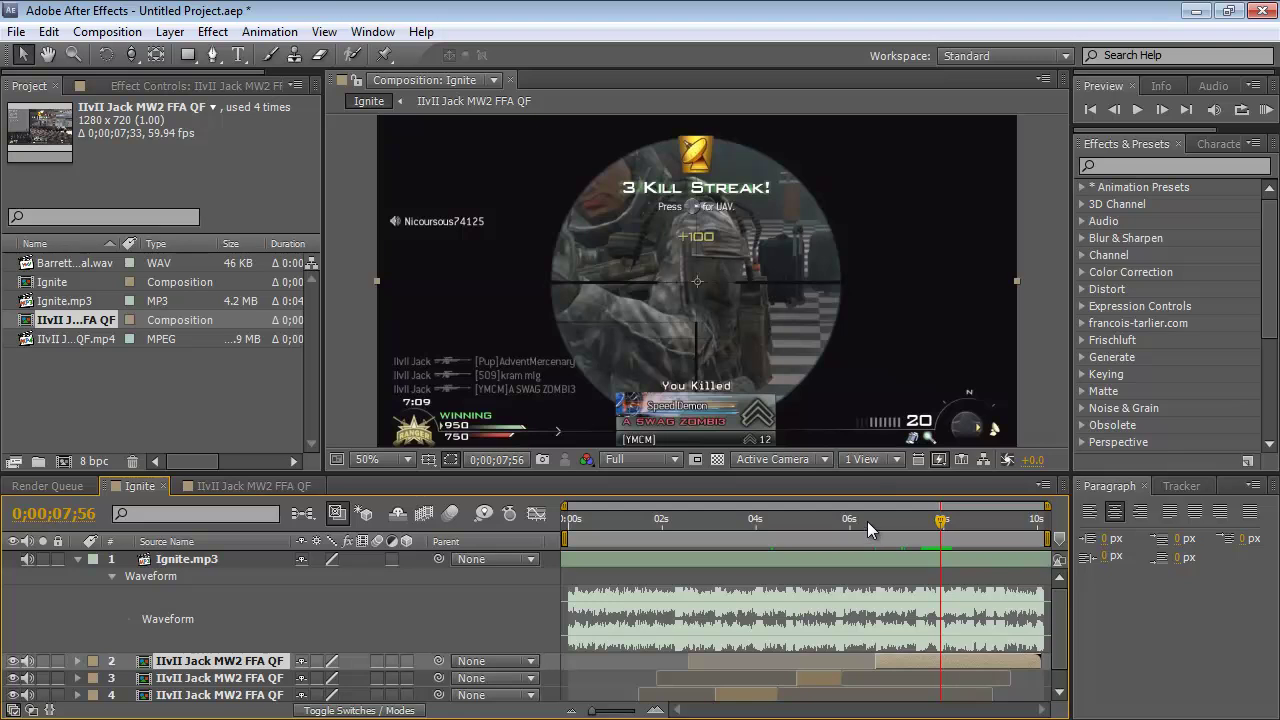
left_click(49, 32)
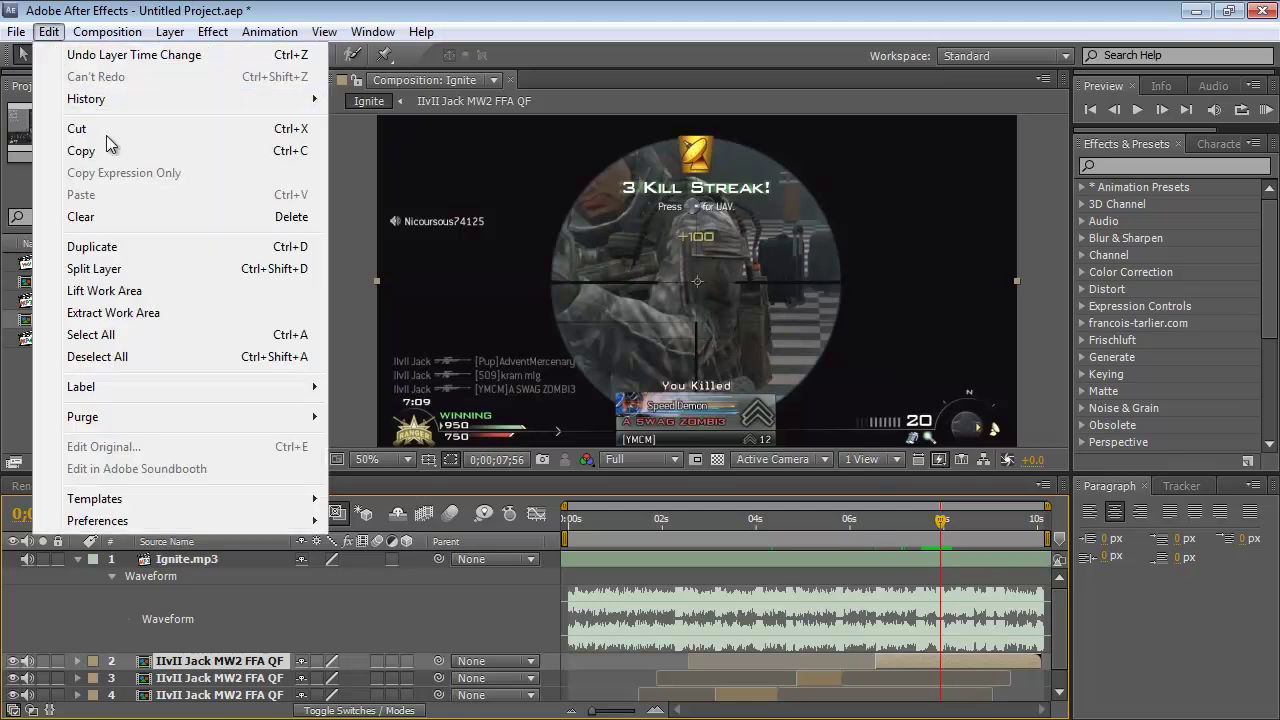
left_click(204, 269)
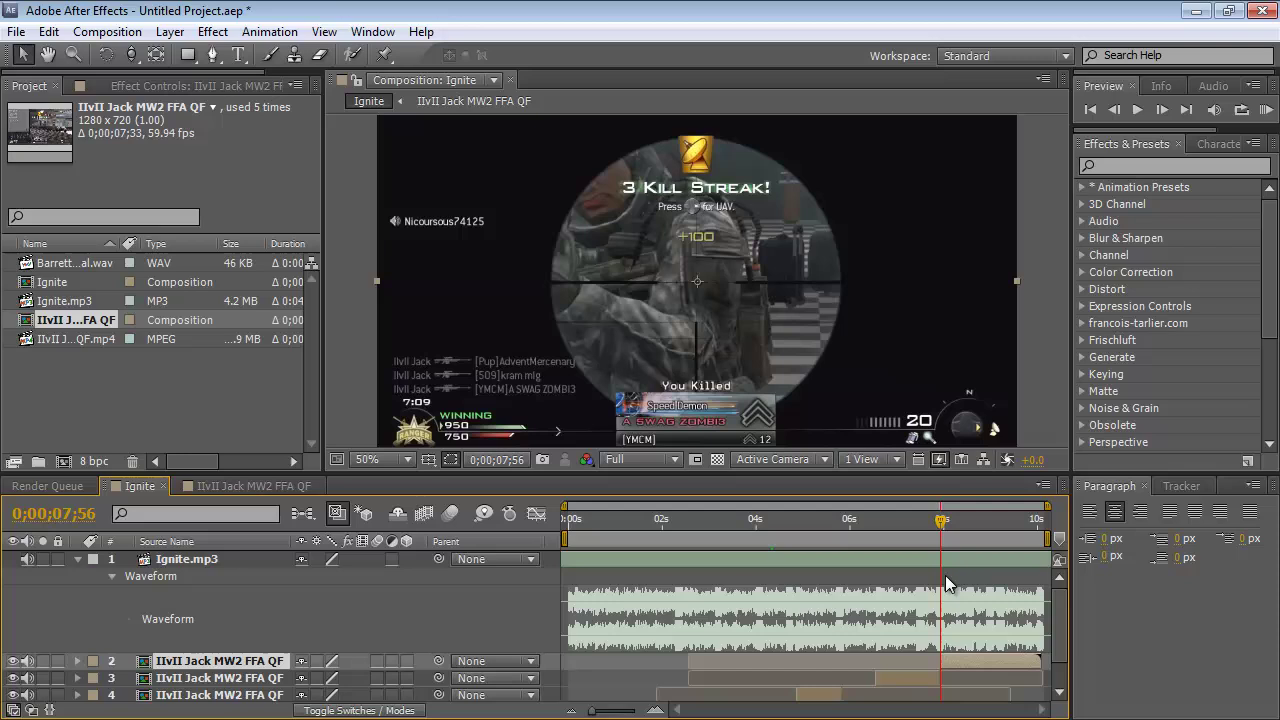
Preview the audio from 0;00;07;03, then set layer 2's in-point on the 0;00;08;18 beat
left_click_drag(930, 525, 902, 523)
key("KP_Decimal")
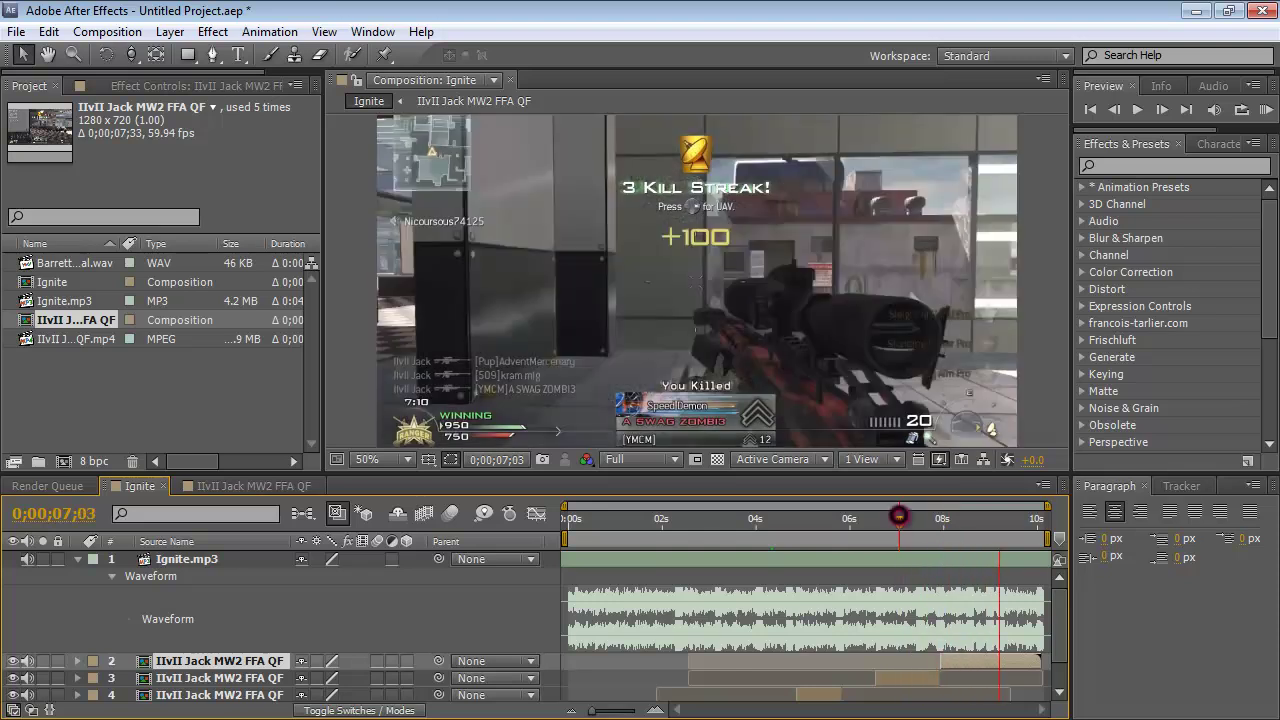
key("KP_Decimal")
left_click(903, 522)
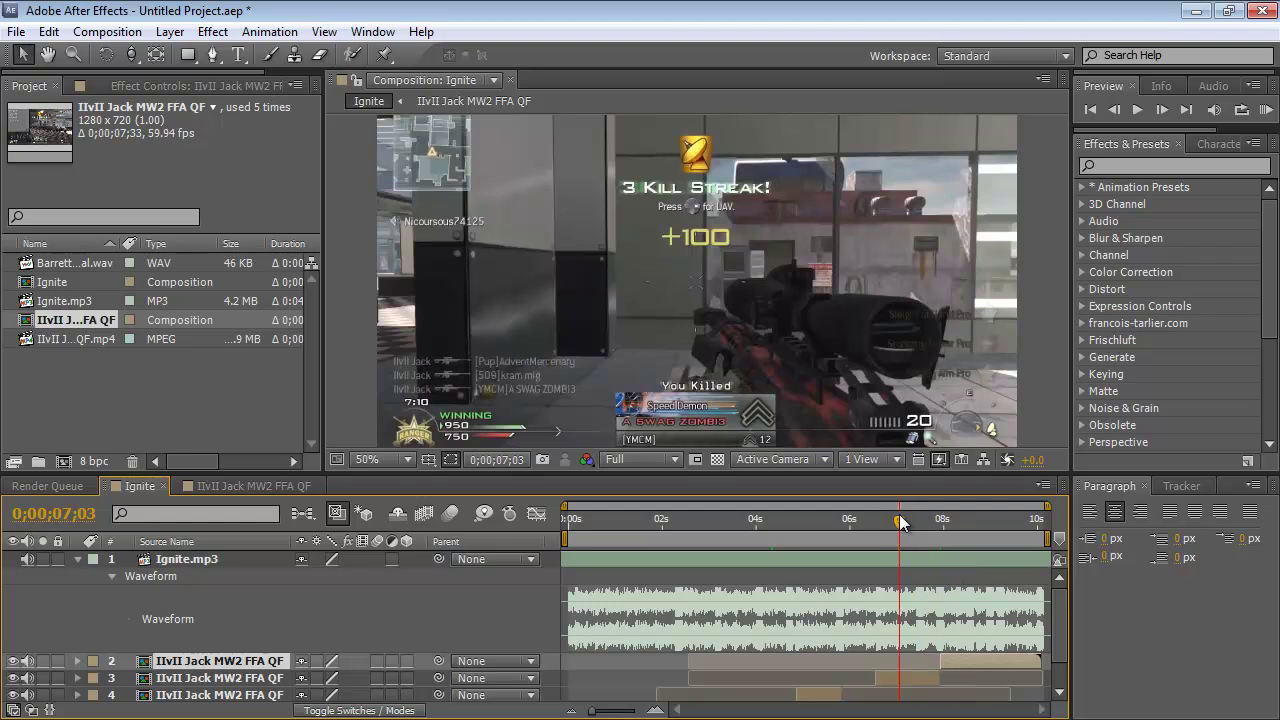
left_click_drag(974, 510, 957, 526)
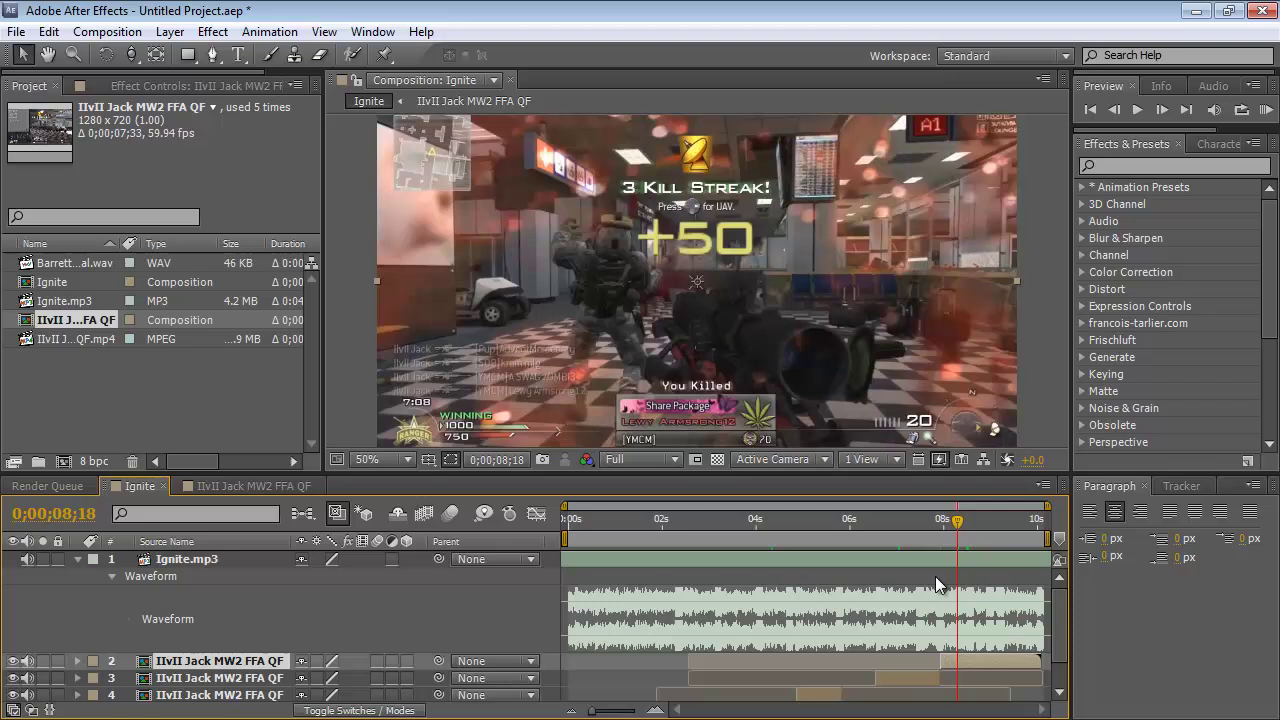
key("bracketleft")
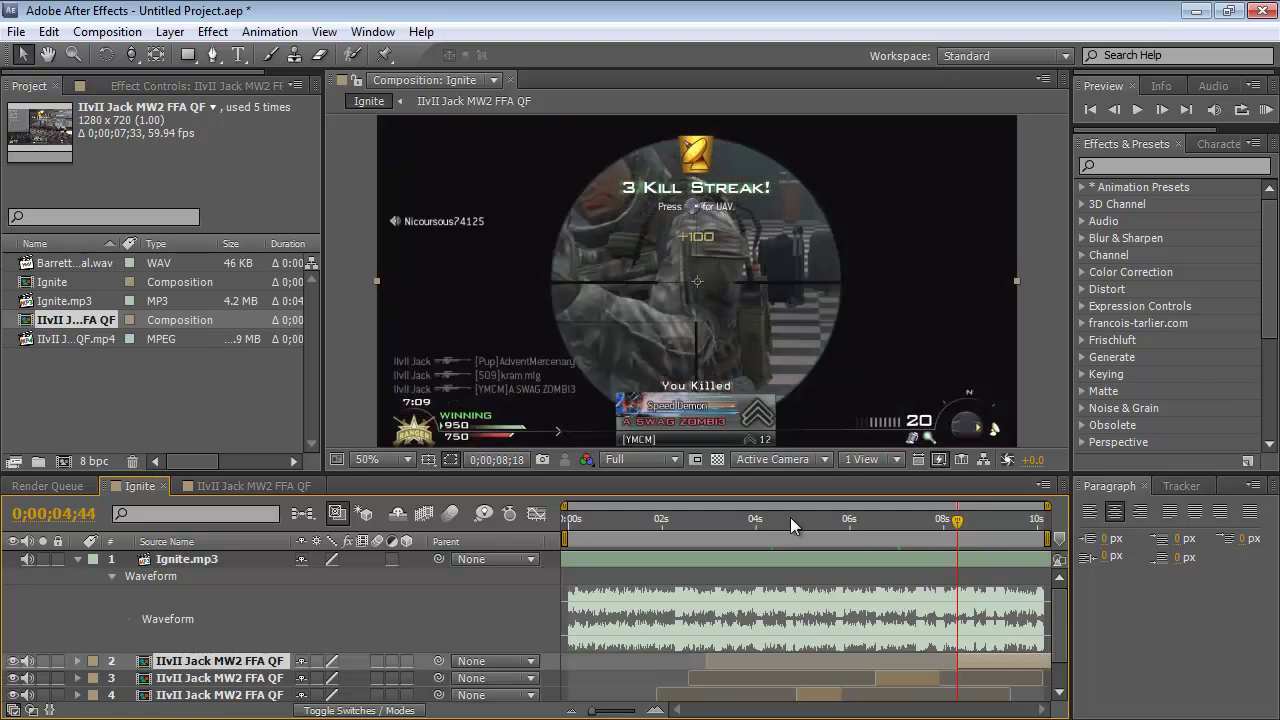
Scrub to the cut area and select gameplay layer 5 for a split at 0;00;03;23
left_click(756, 520)
scroll(760, 570, "down", 2)
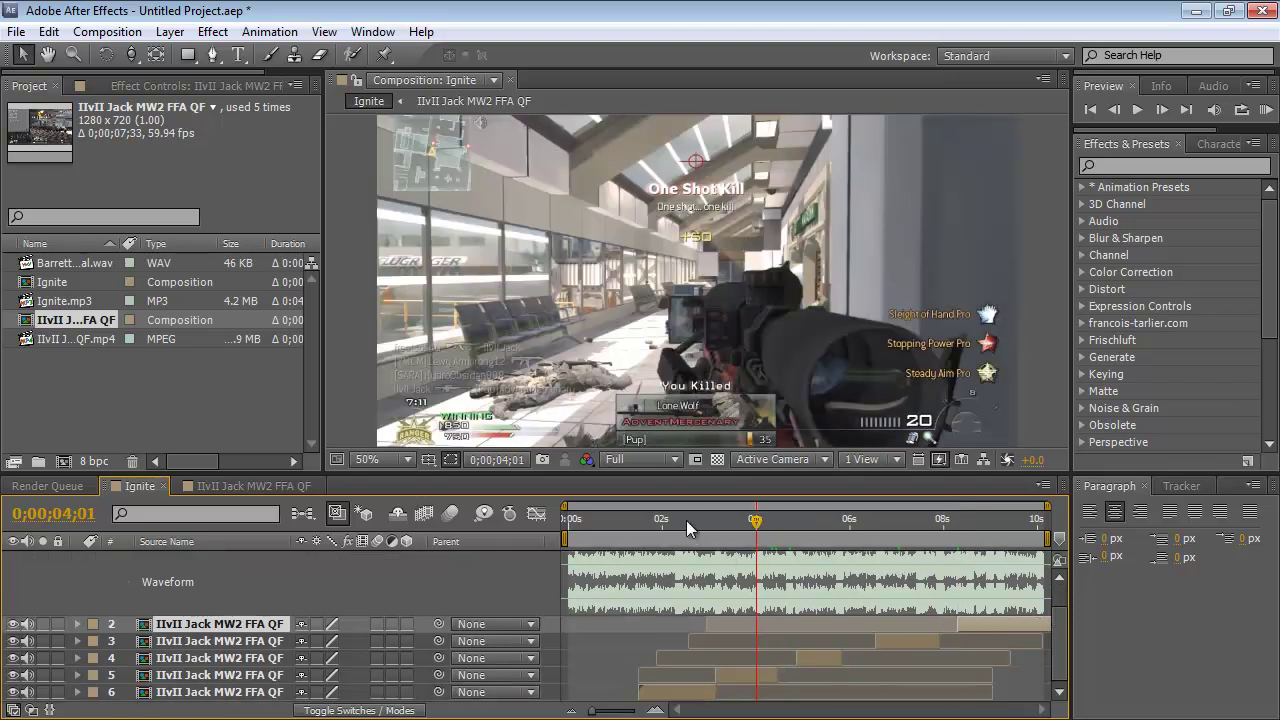
left_click_drag(756, 536, 727, 570)
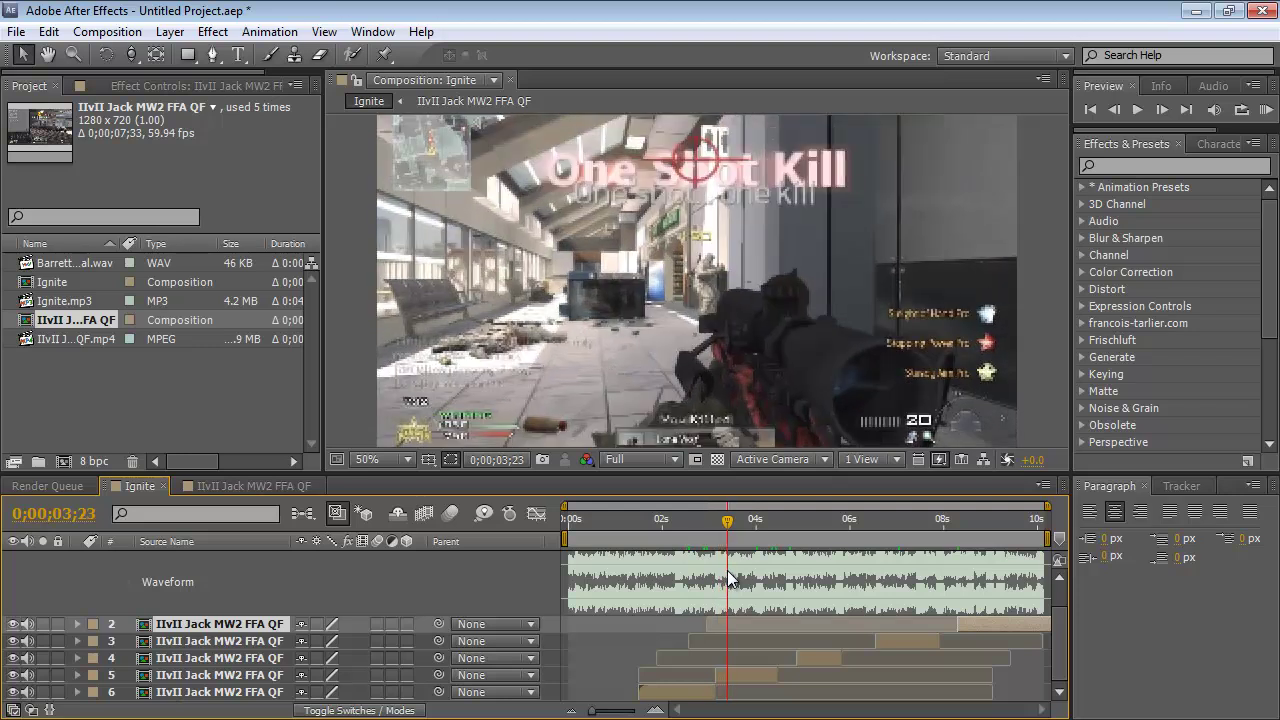
left_click(735, 676)
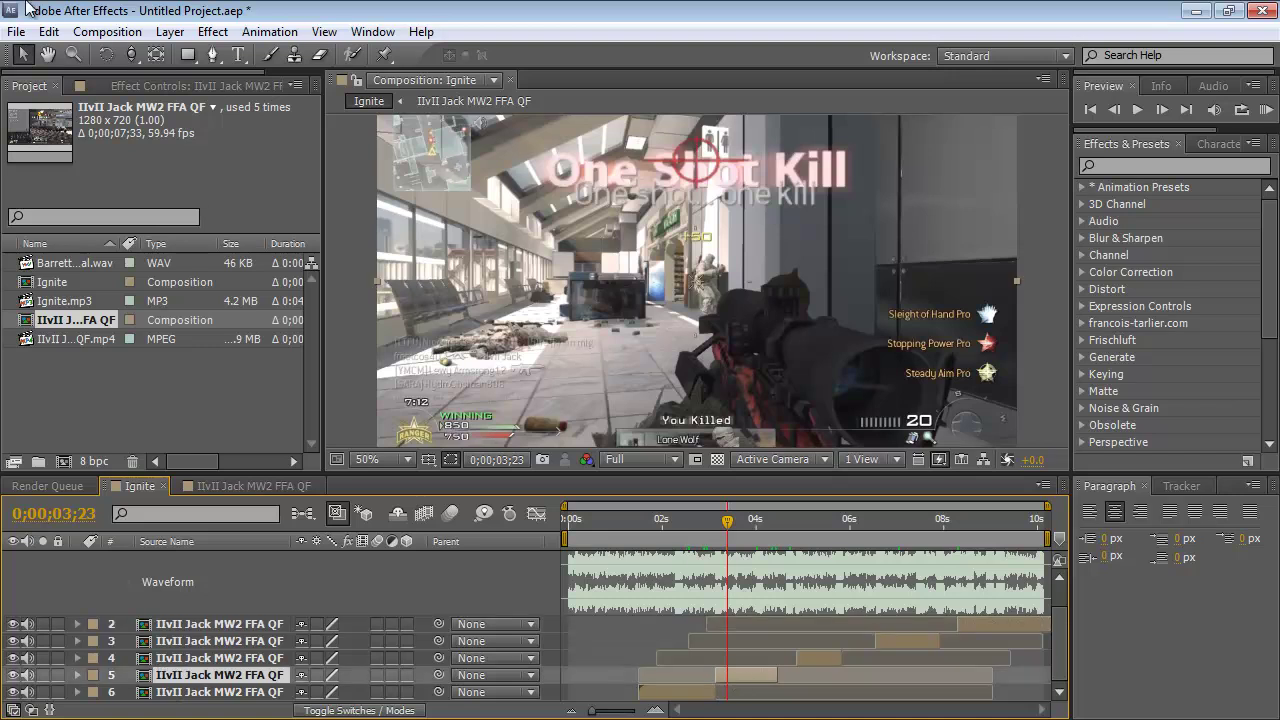
left_click(49, 32)
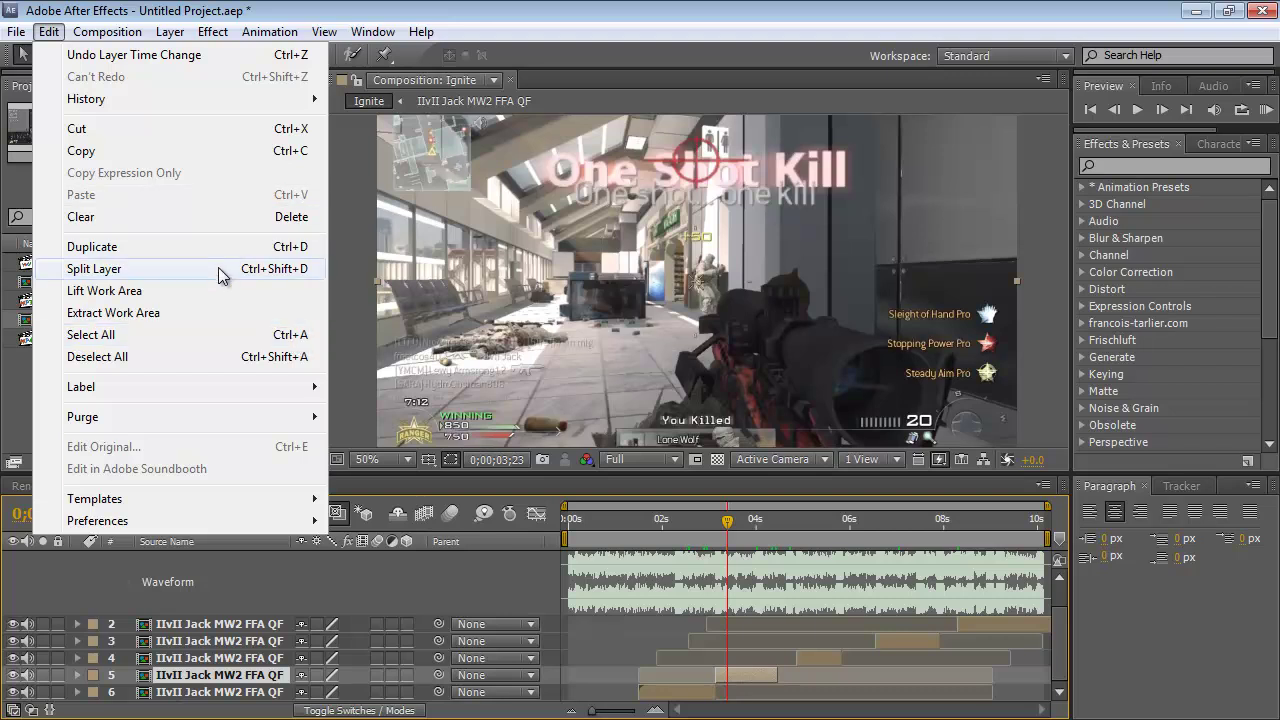
key("Escape")
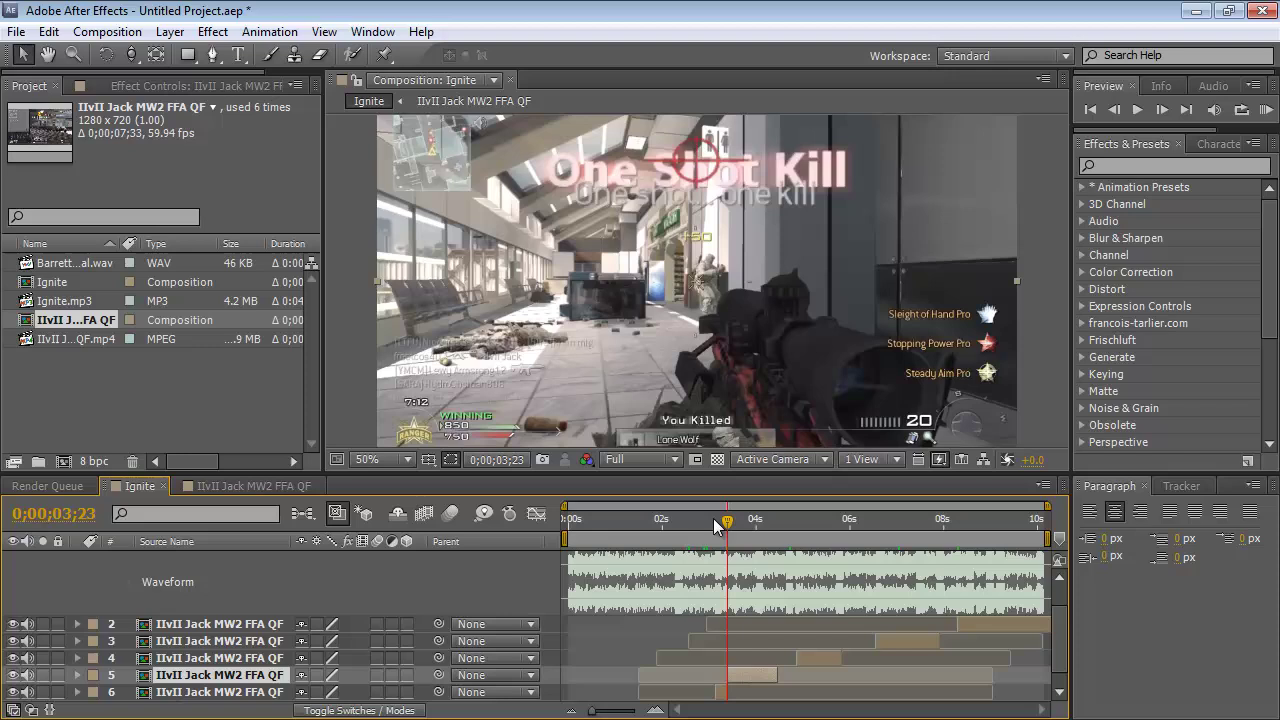
Split layer 5 again at 0;00;03;40 and shift the short piece slightly later
left_click_drag(726, 525, 737, 529)
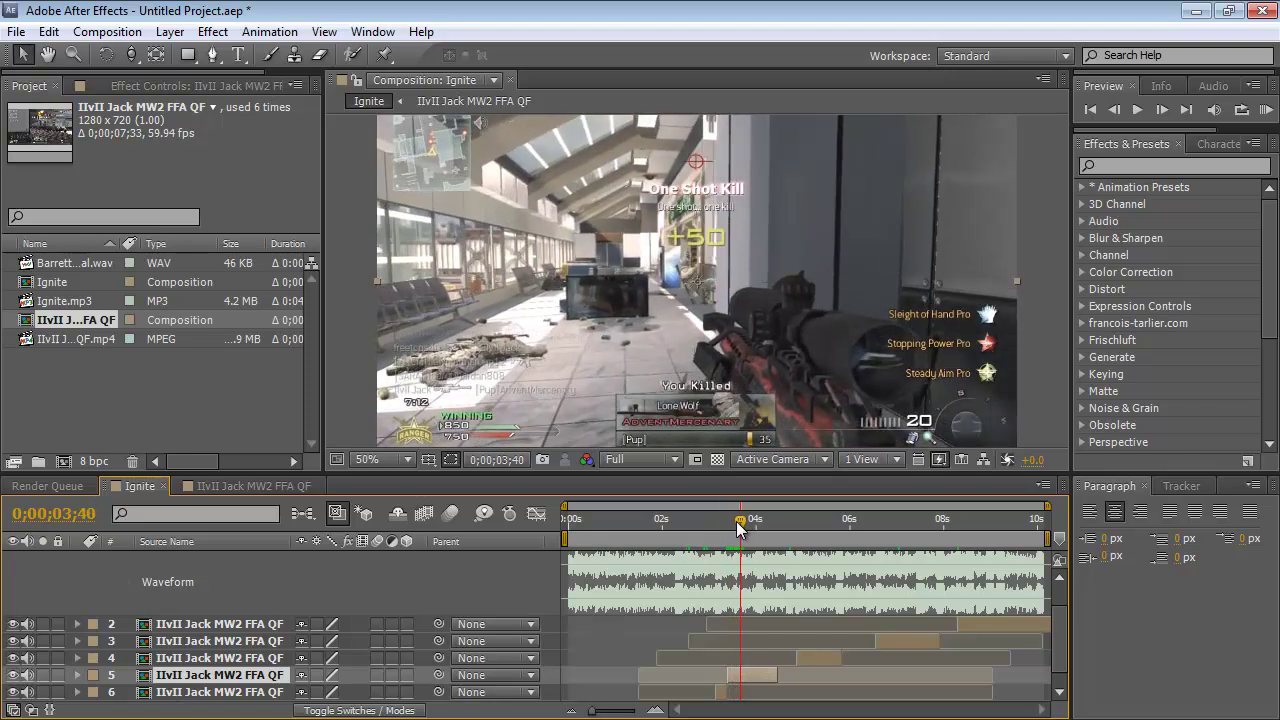
left_click(48, 31)
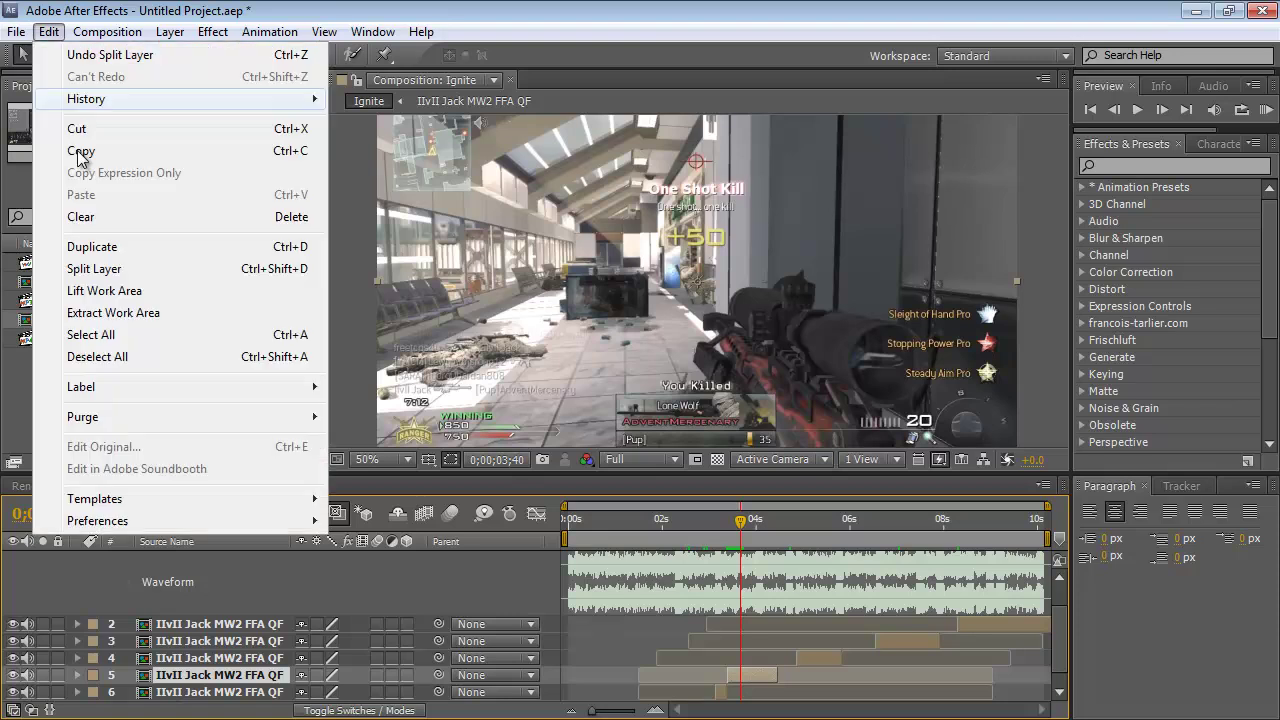
left_click(94, 268)
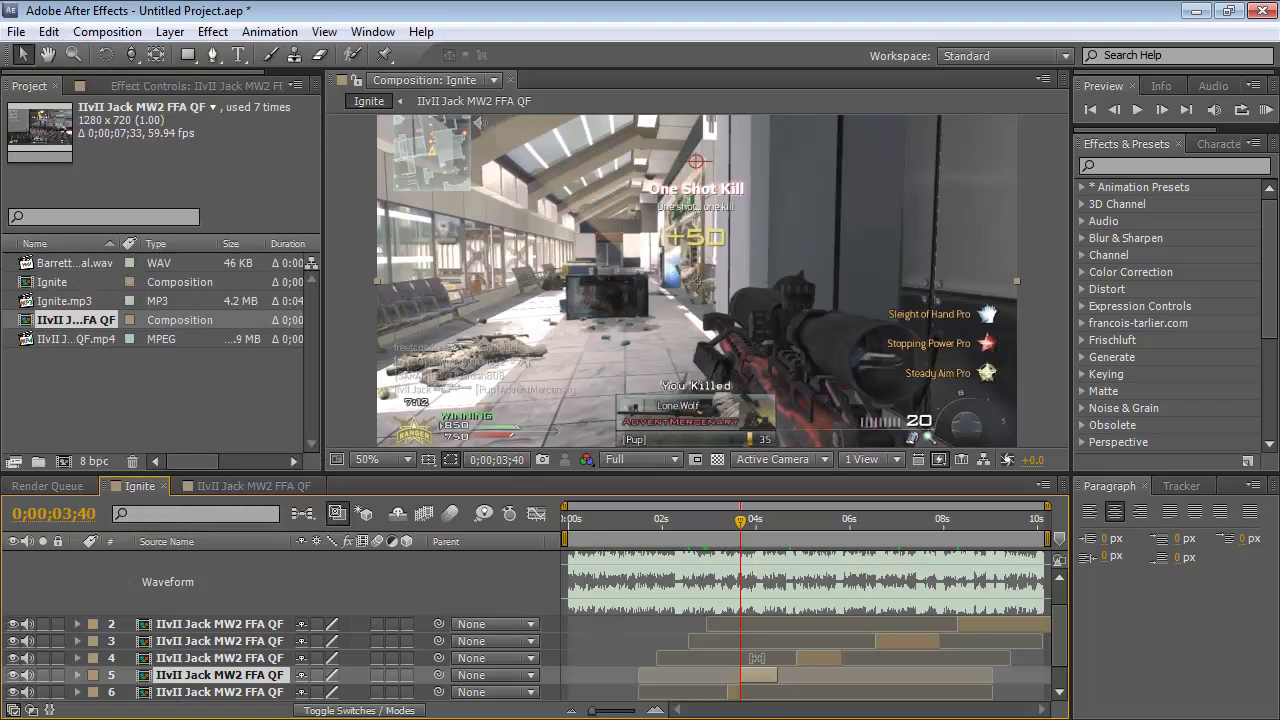
left_click_drag(762, 676, 785, 685)
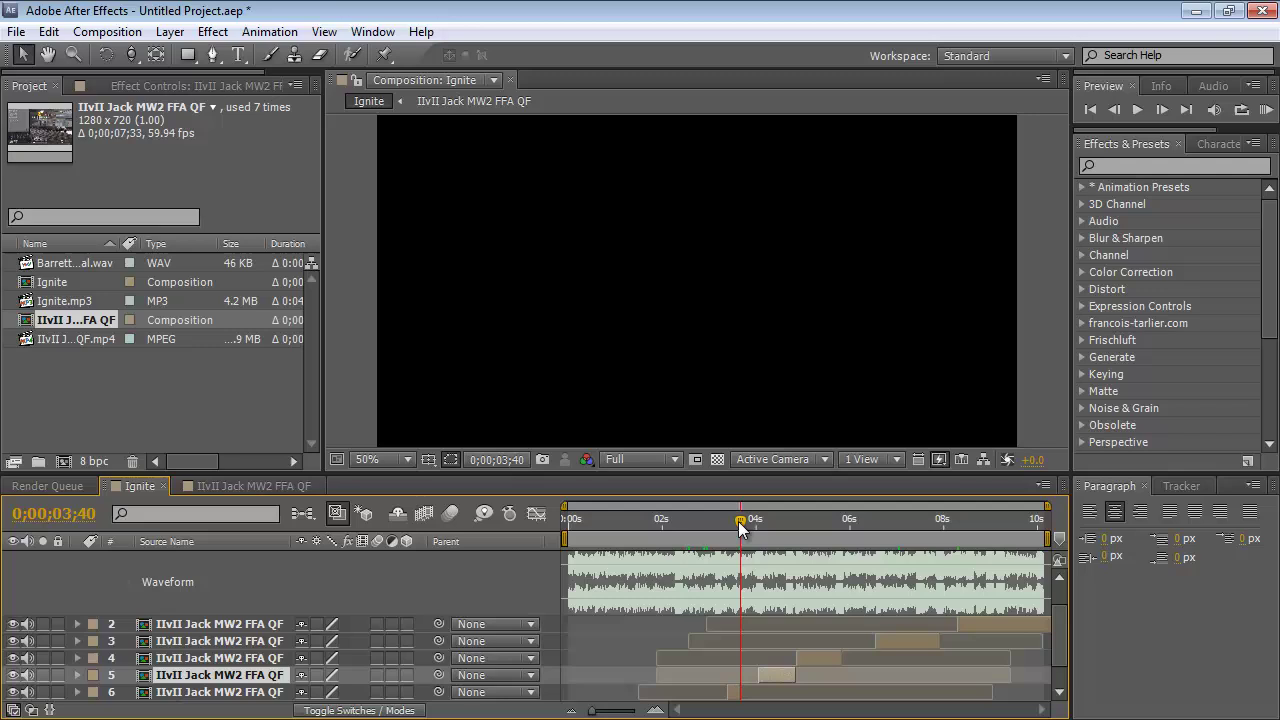
left_click_drag(741, 522, 735, 528)
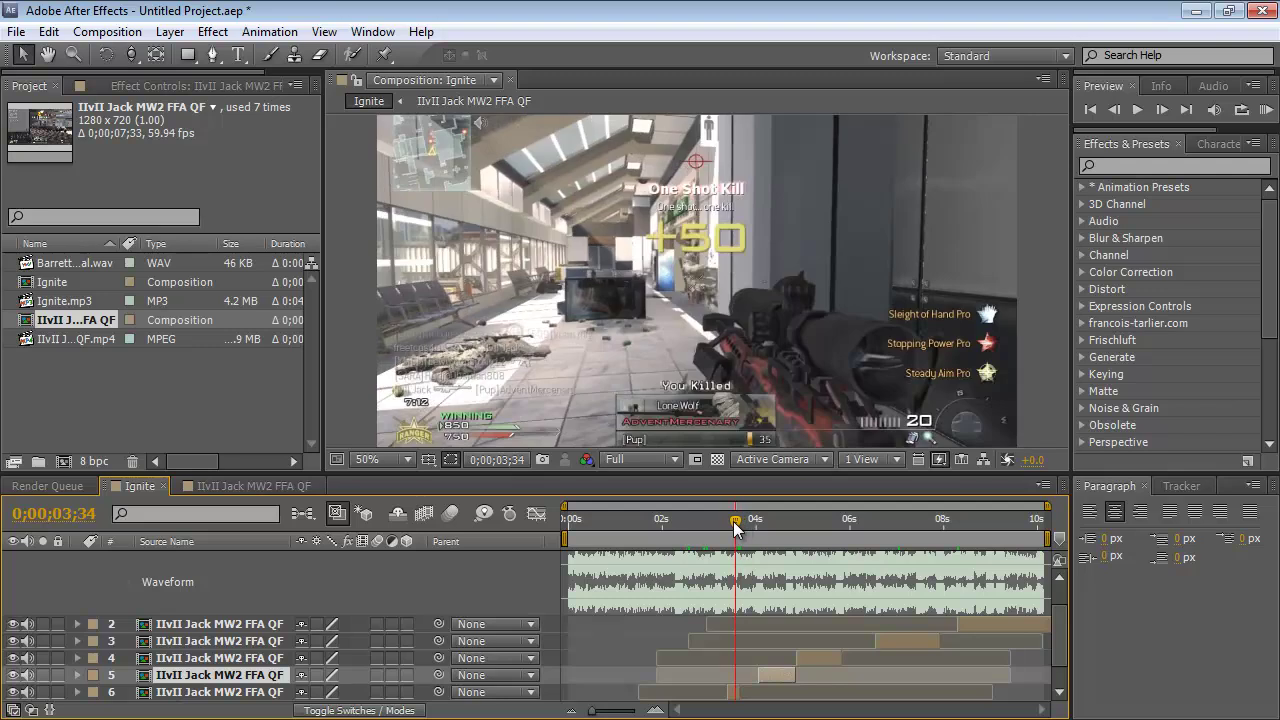
Apply a first Time Stretch to gameplay layer 6
left_click(178, 692)
scroll(197, 668, "down", 1)
right_click(201, 658)
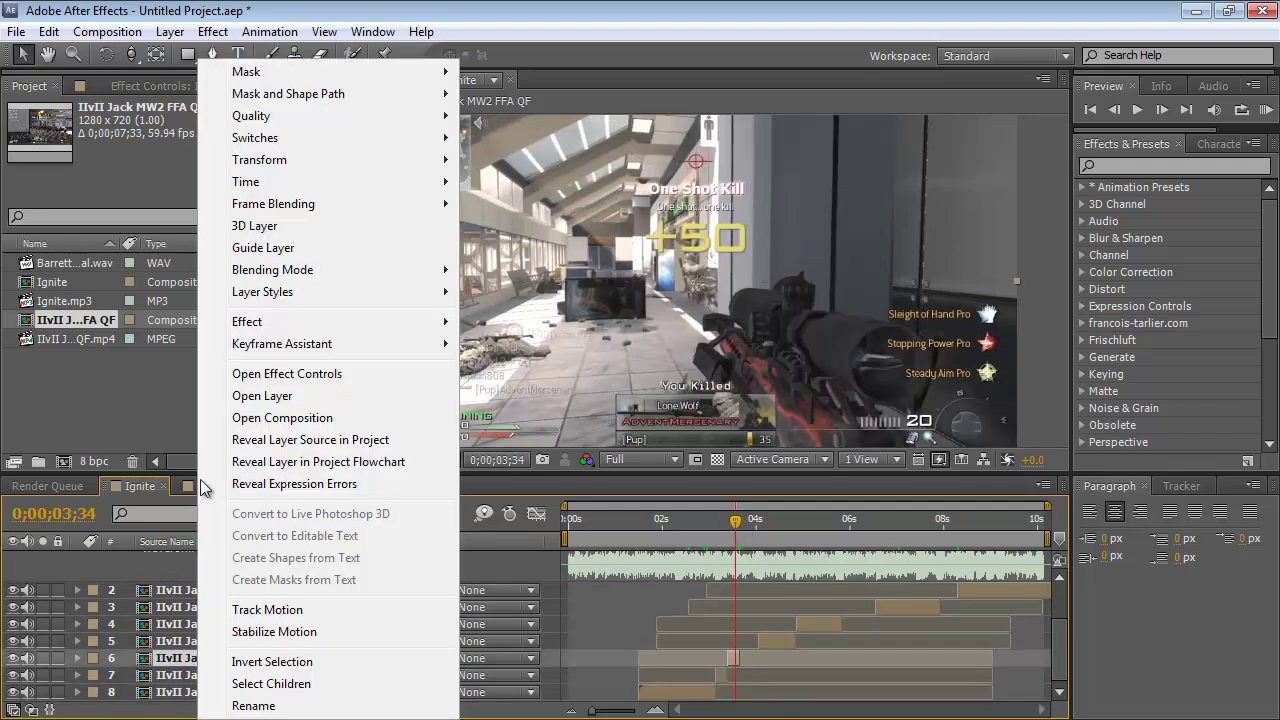
mouse_move(268, 184)
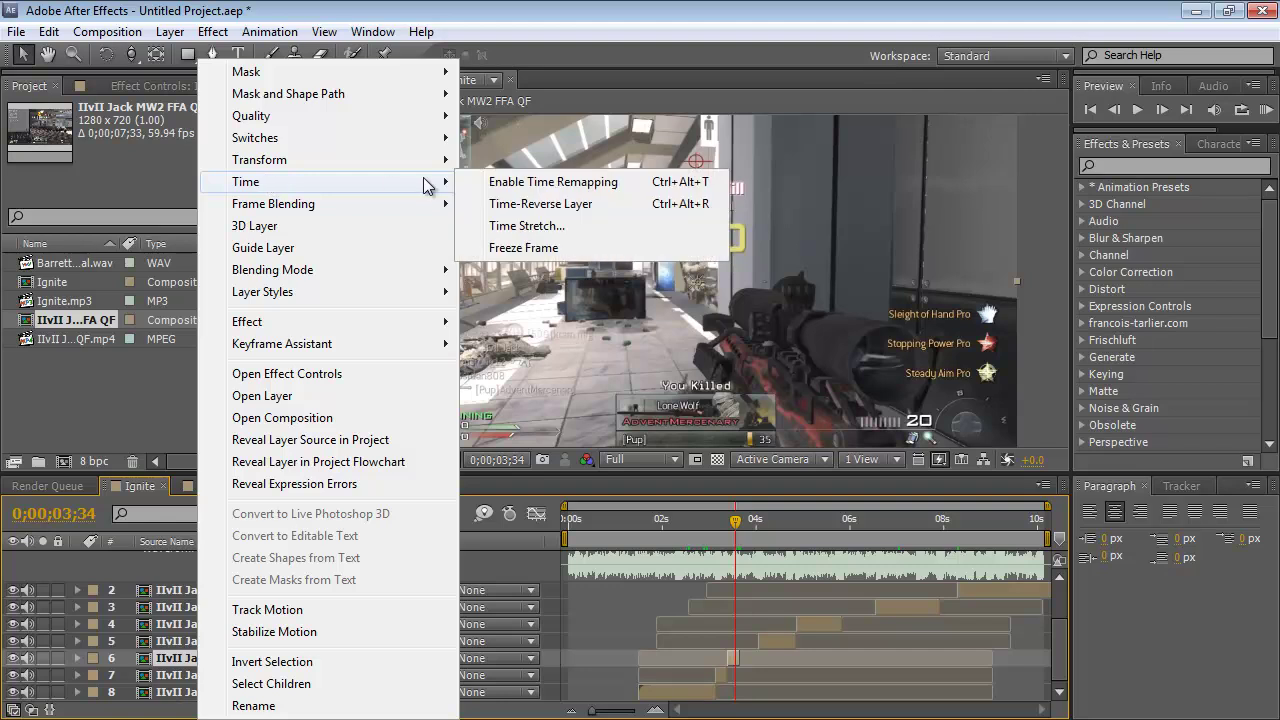
left_click(528, 227)
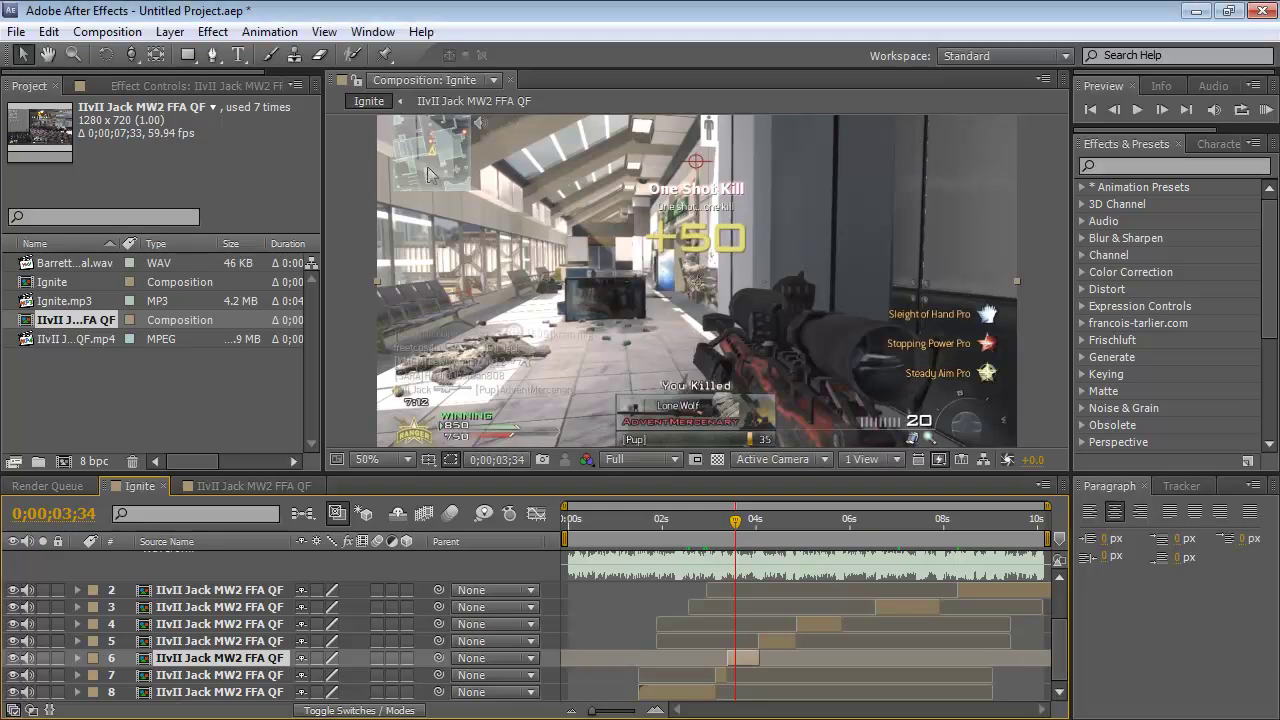
Check the slow motion around 0;00;04;01 and adjust layer 6's time stretch again
left_click(755, 520)
left_click_drag(752, 527, 755, 527)
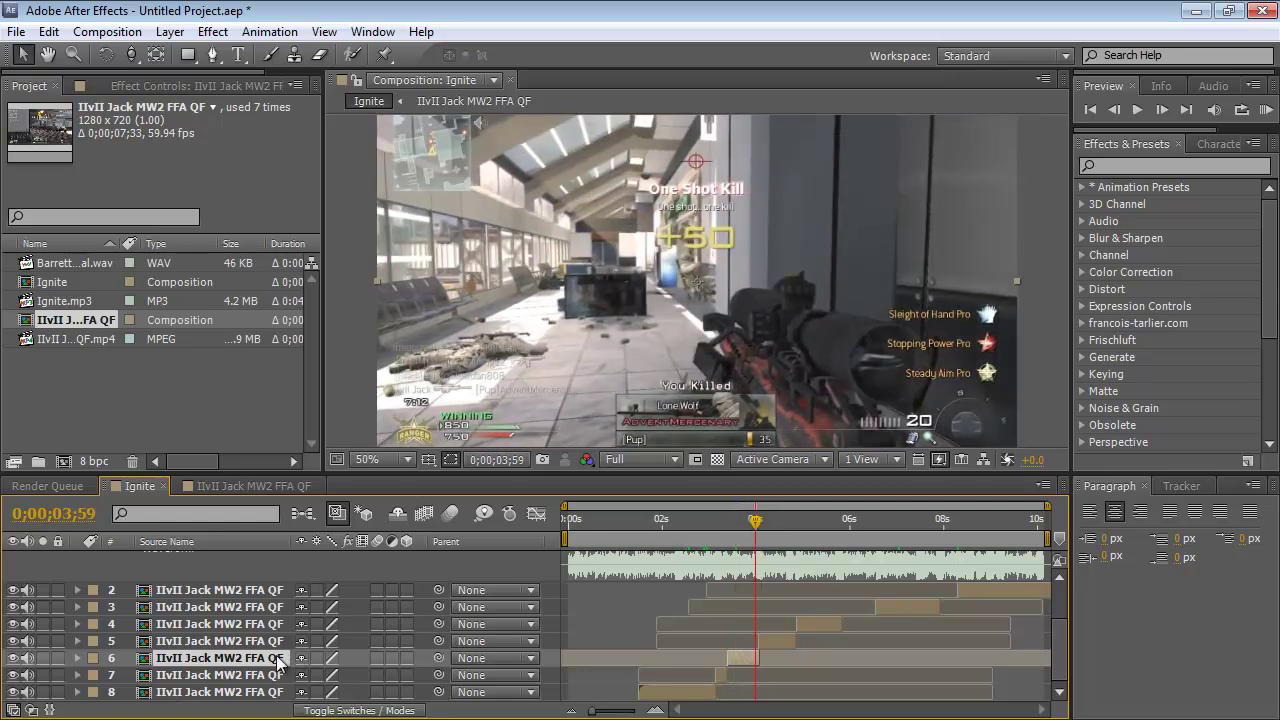
right_click(280, 660)
mouse_move(470, 182)
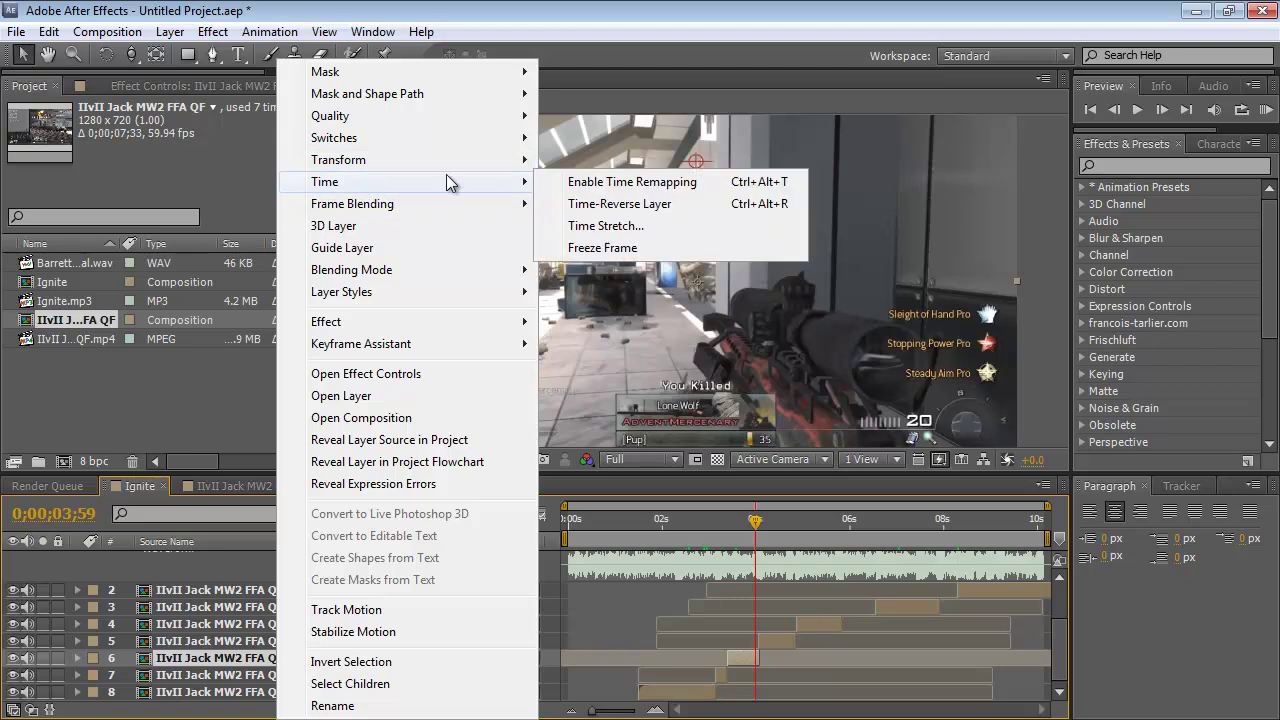
left_click(606, 229)
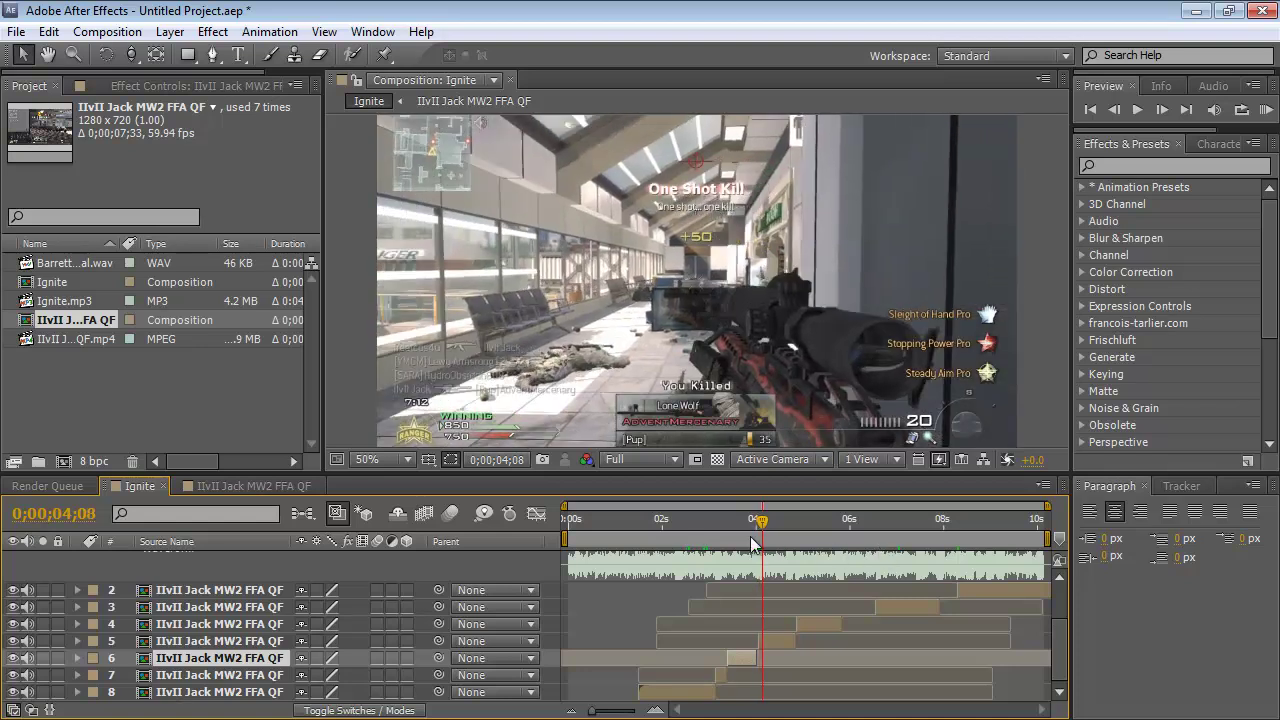
left_click_drag(758, 521, 684, 530)
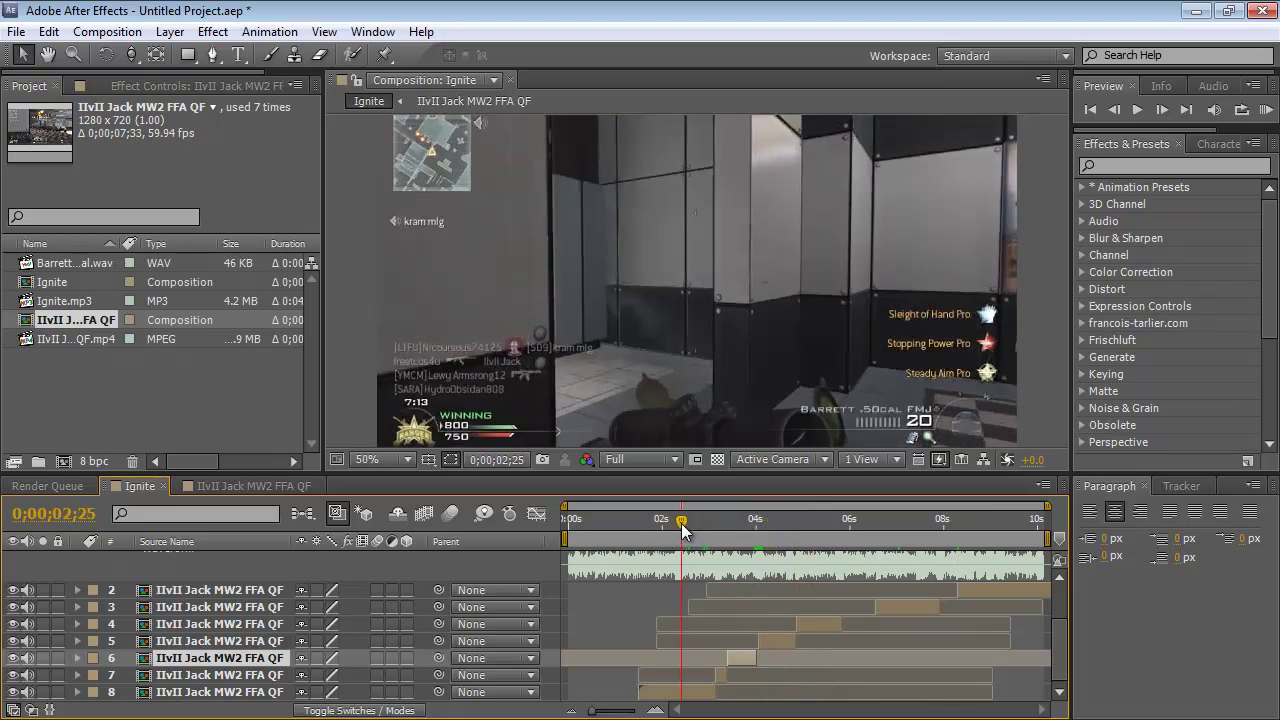
Preview the audio and scrub to the sniper scope shot at 0;00;04;51
key("KP_Decimal")
left_click(681, 523)
scroll(638, 594, "up", 3)
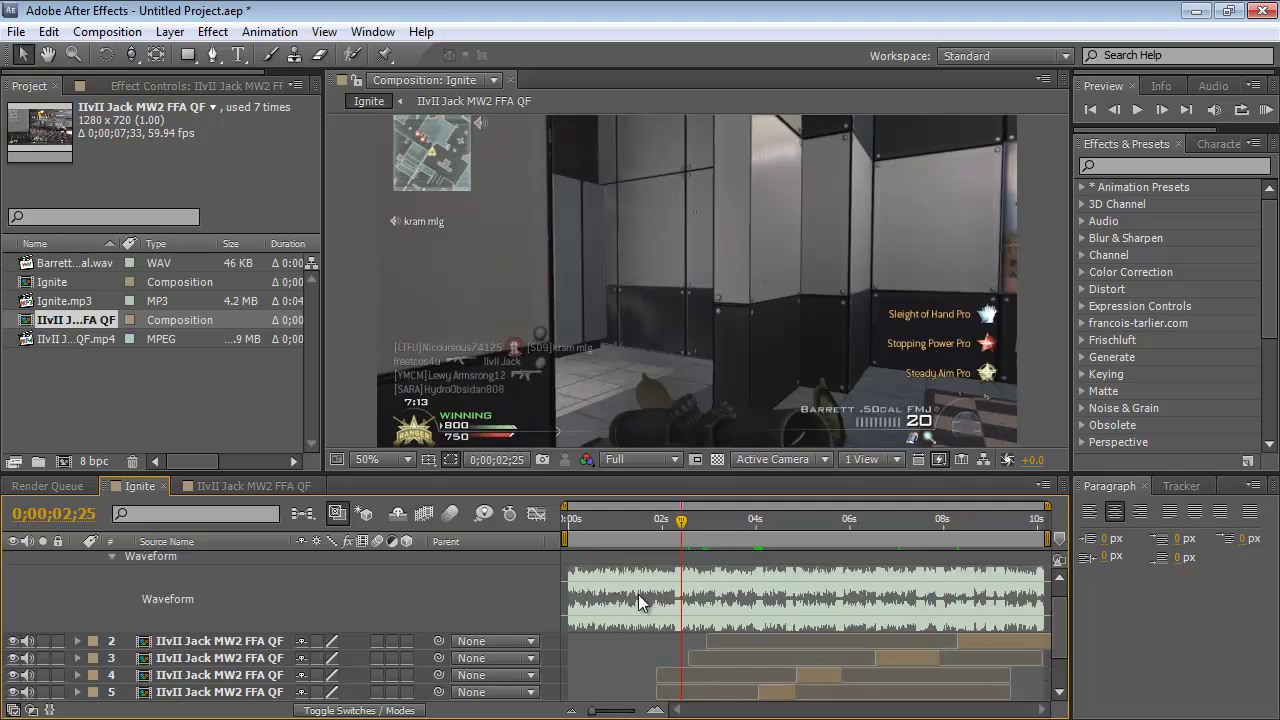
scroll(636, 594, "down", 2)
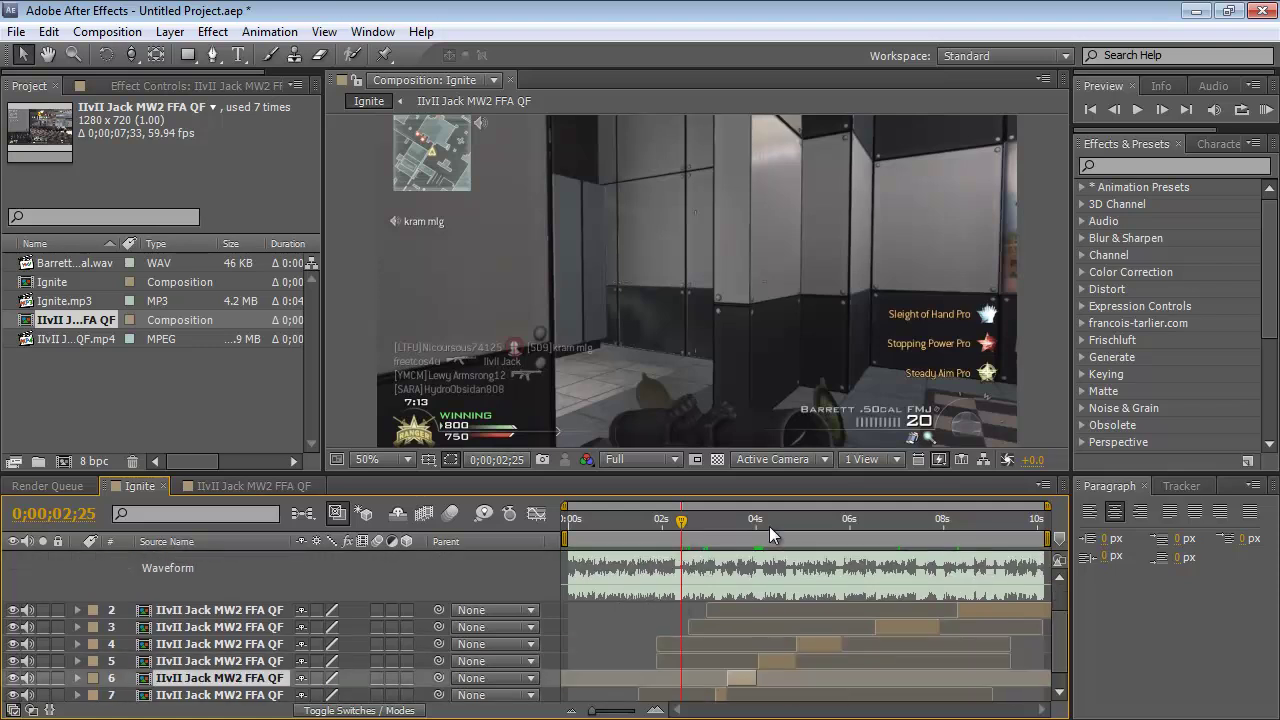
left_click(755, 521)
left_click_drag(755, 523, 797, 527)
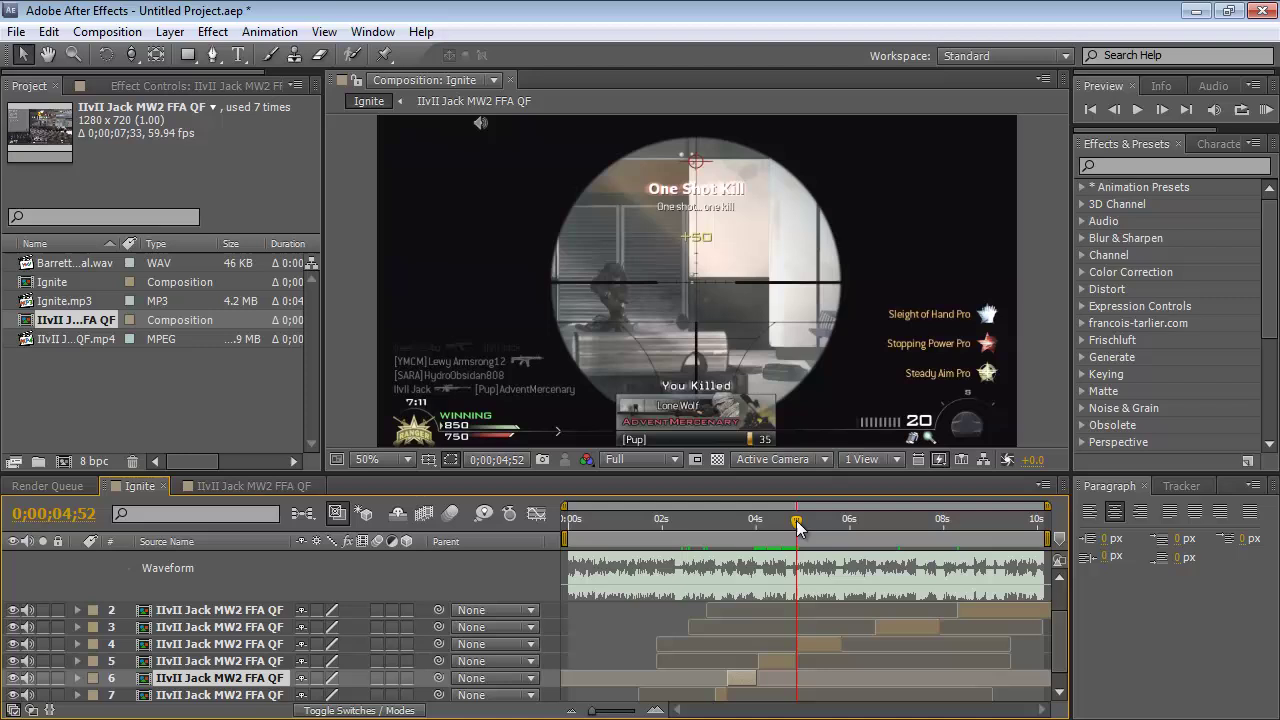
left_click_drag(798, 527, 796, 525)
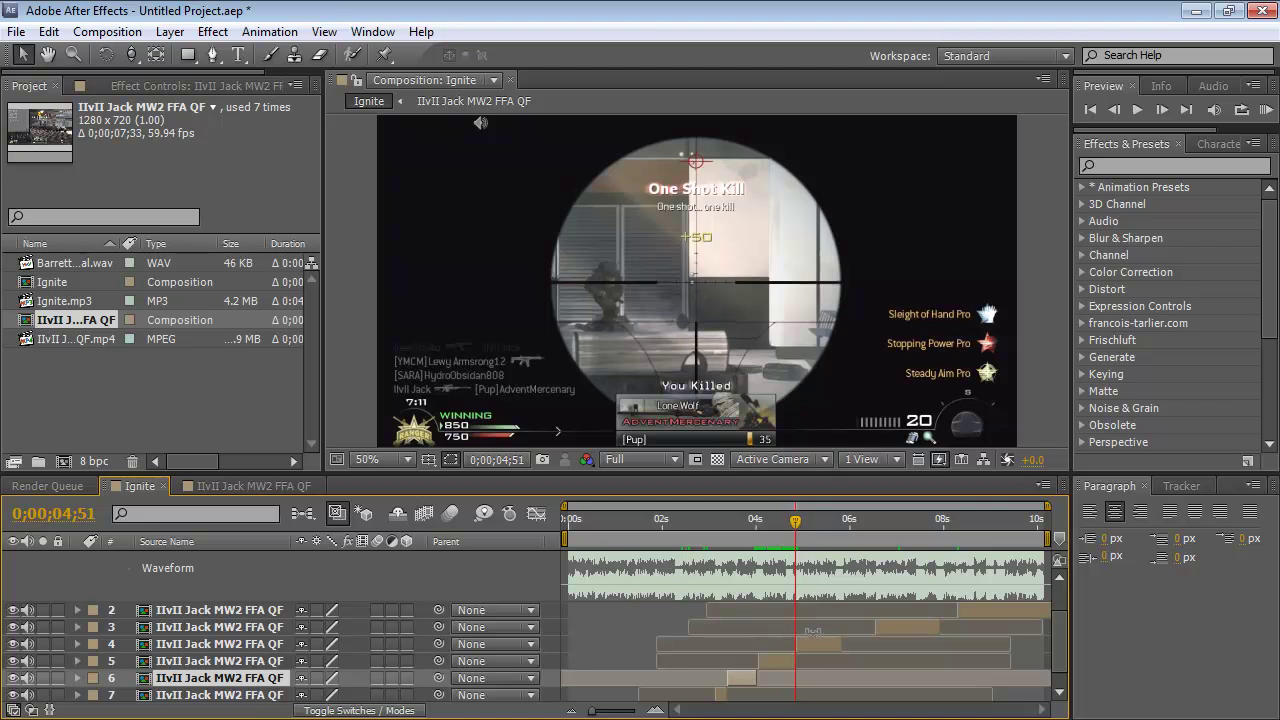
Select layer 4 and preview the song from about 0;00;02;54
left_click(828, 639)
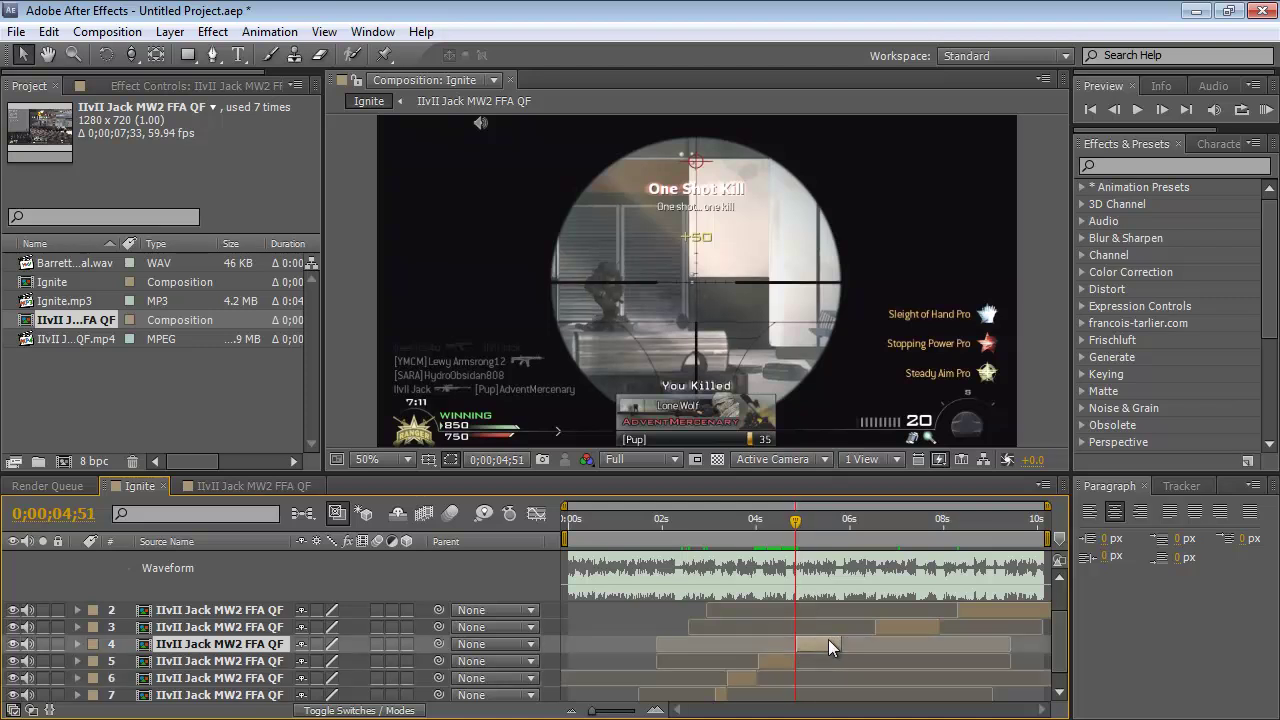
left_click(767, 522)
left_click_drag(767, 522, 755, 525)
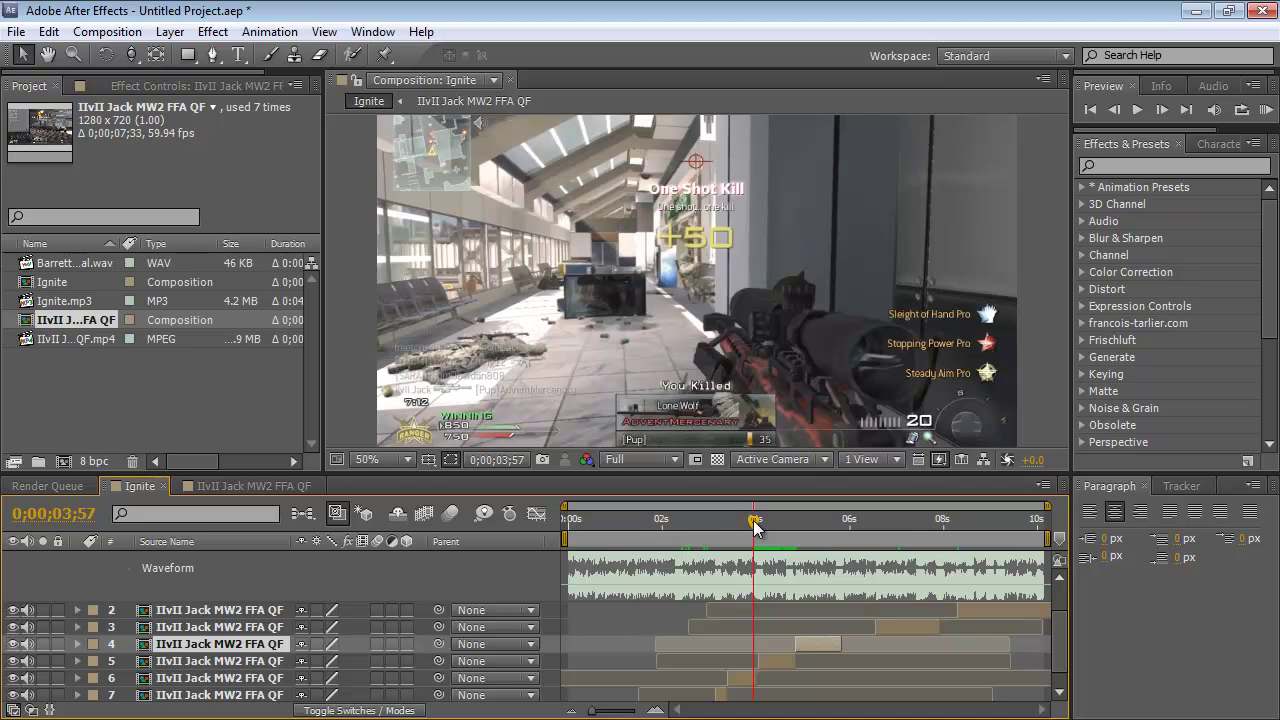
left_click_drag(755, 528, 706, 545)
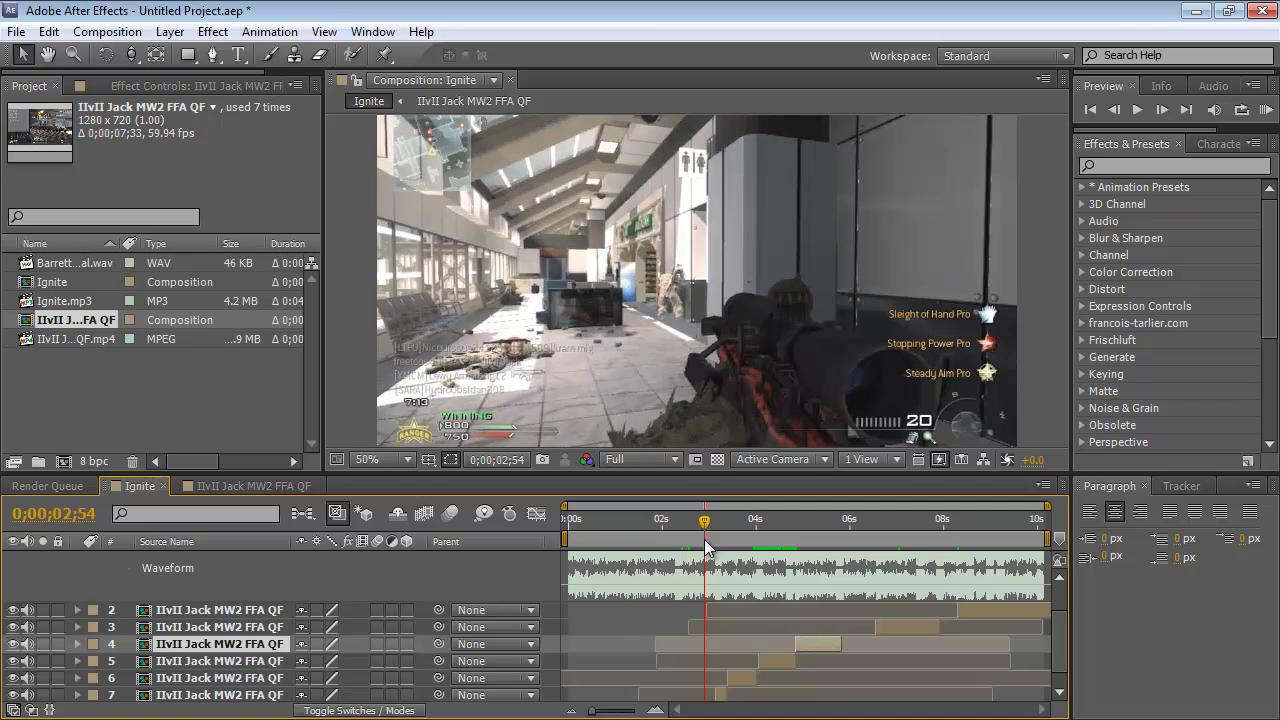
key("KP_Decimal")
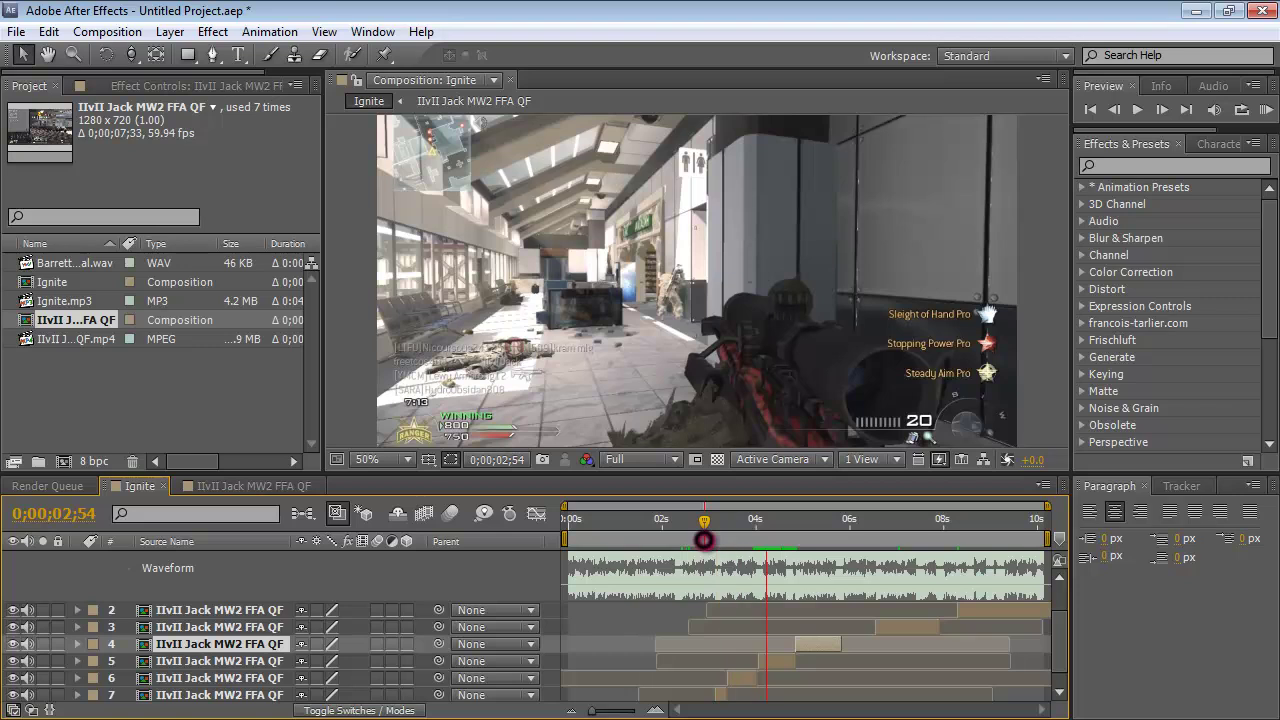
left_click(706, 545)
Move layer 4's clip slightly earlier at 0;00;04;50 and review the scope kill frame by frame
left_click(797, 520)
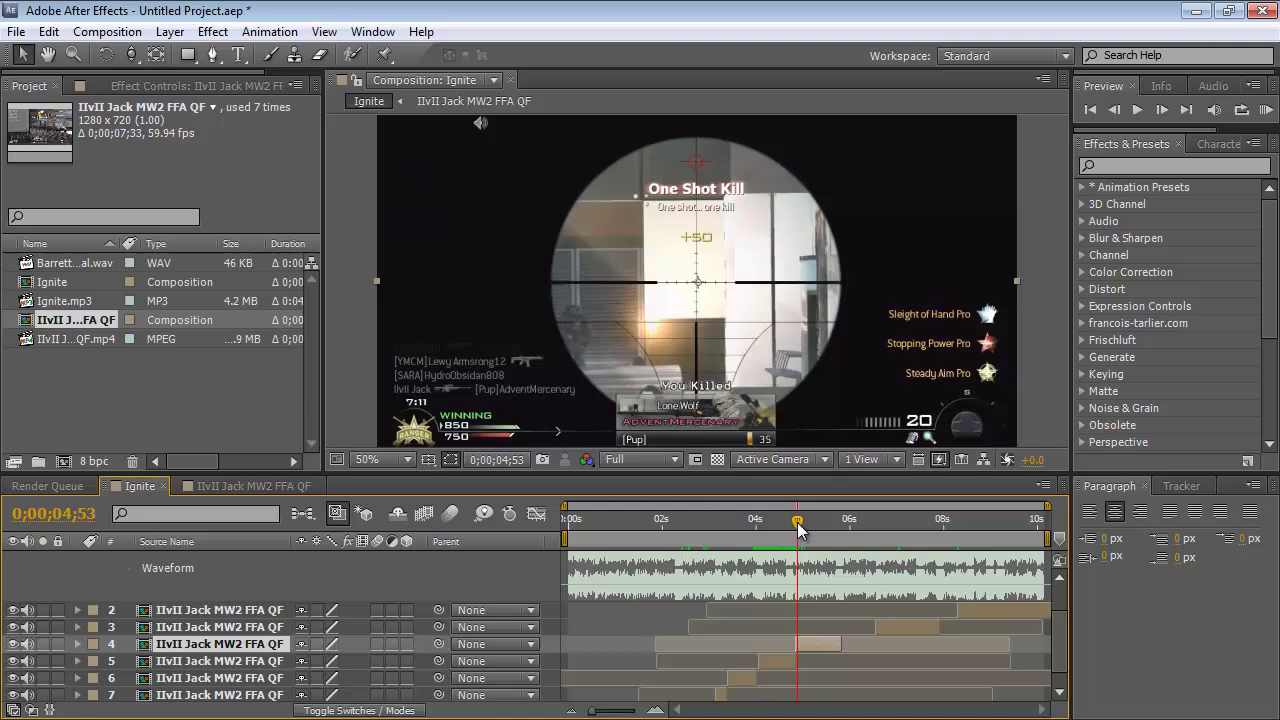
left_click_drag(798, 528, 796, 530)
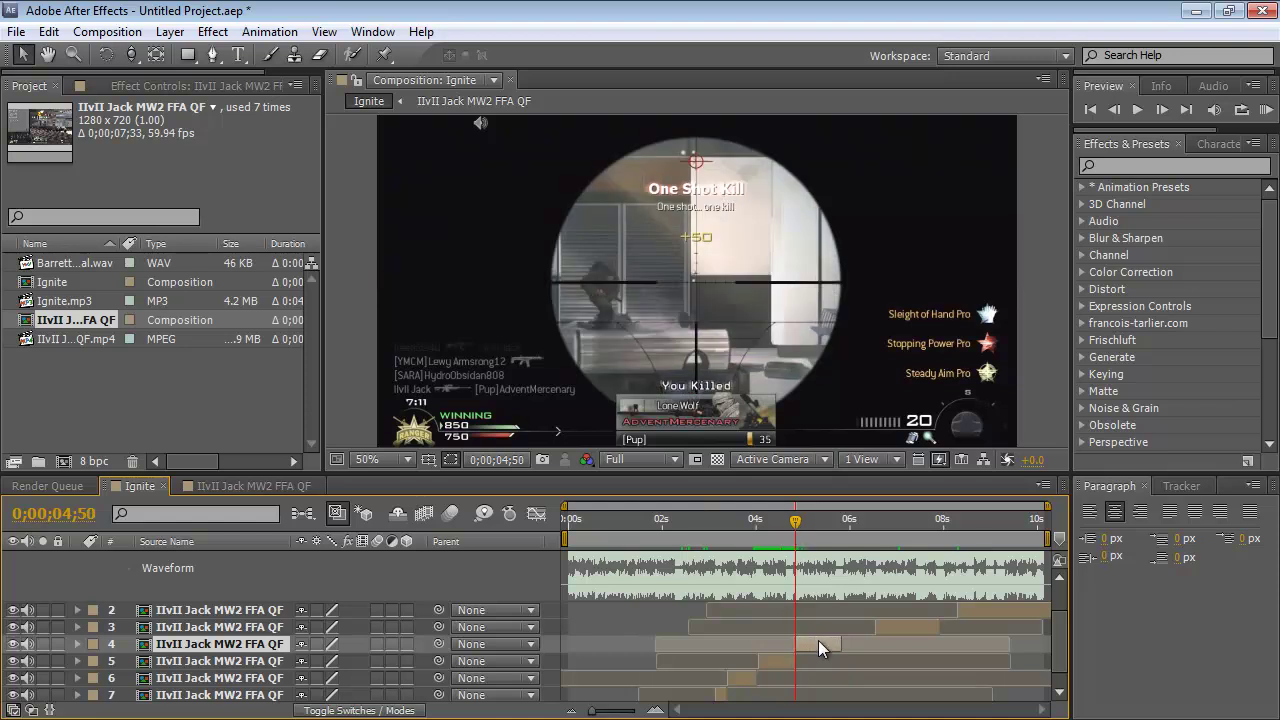
left_click_drag(818, 640, 814, 642)
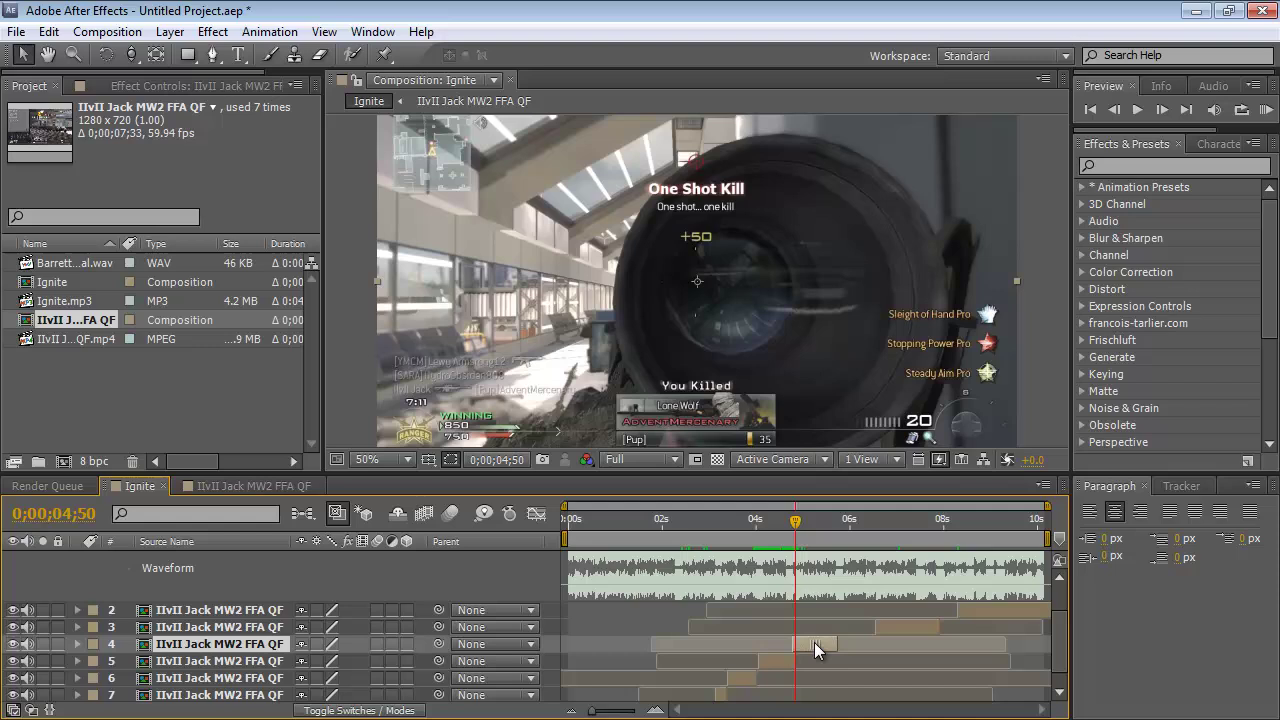
left_click(748, 523)
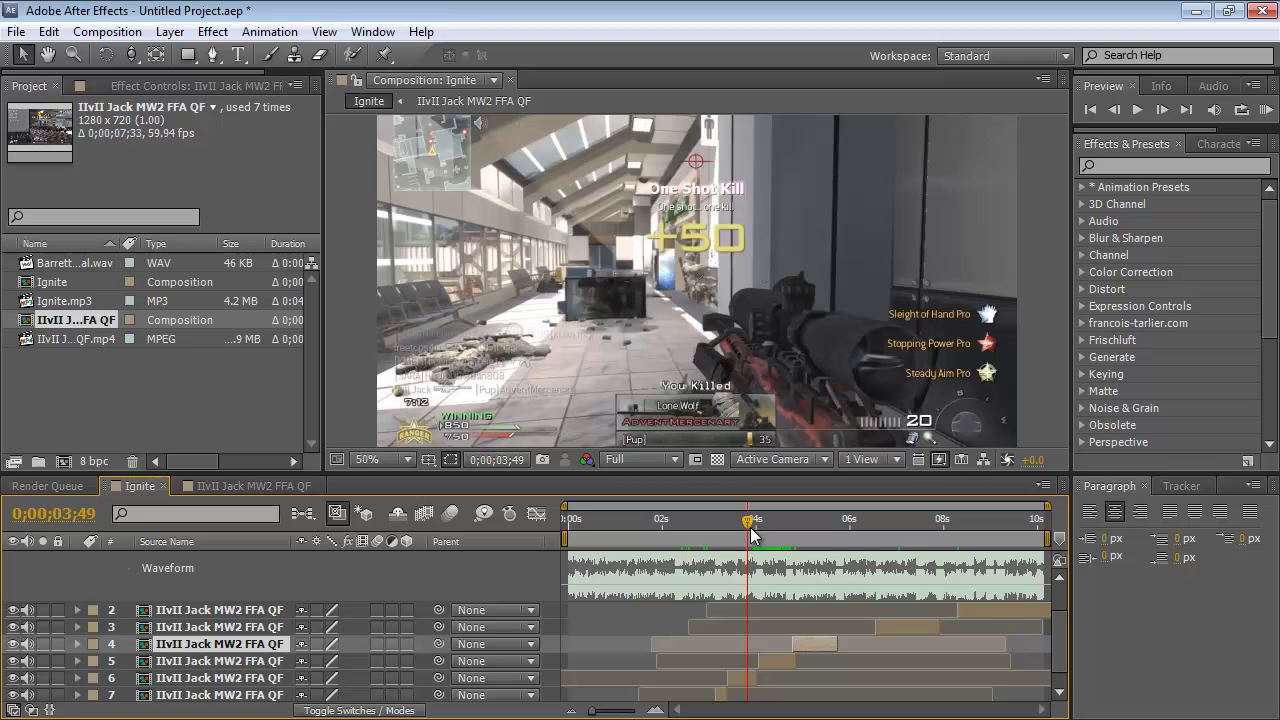
left_click_drag(750, 528, 790, 528)
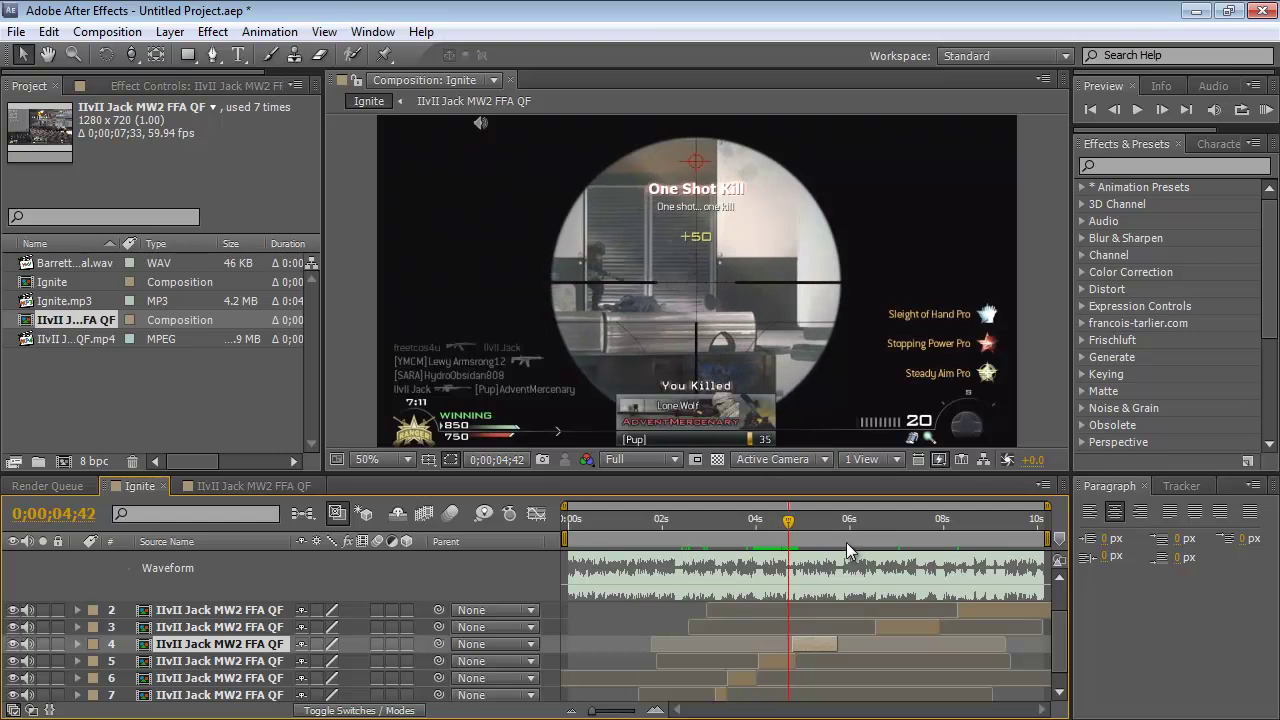
key("Page_Down")
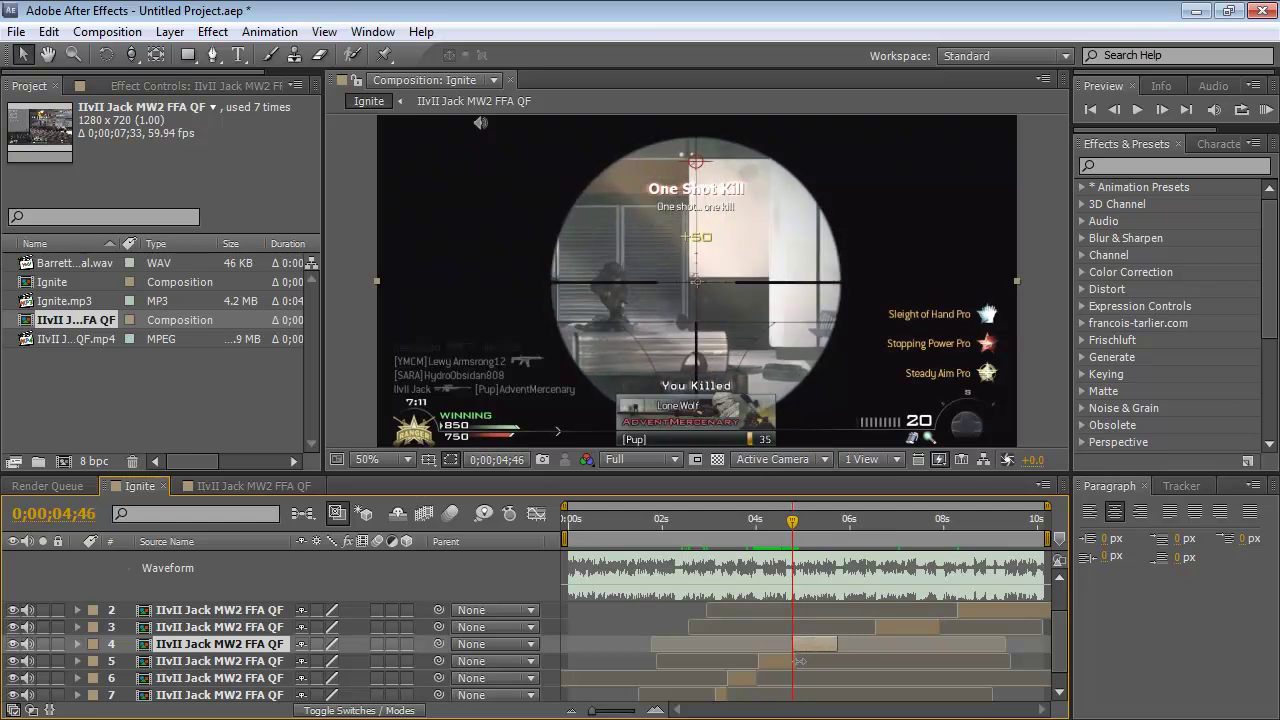
key("Page_Down")
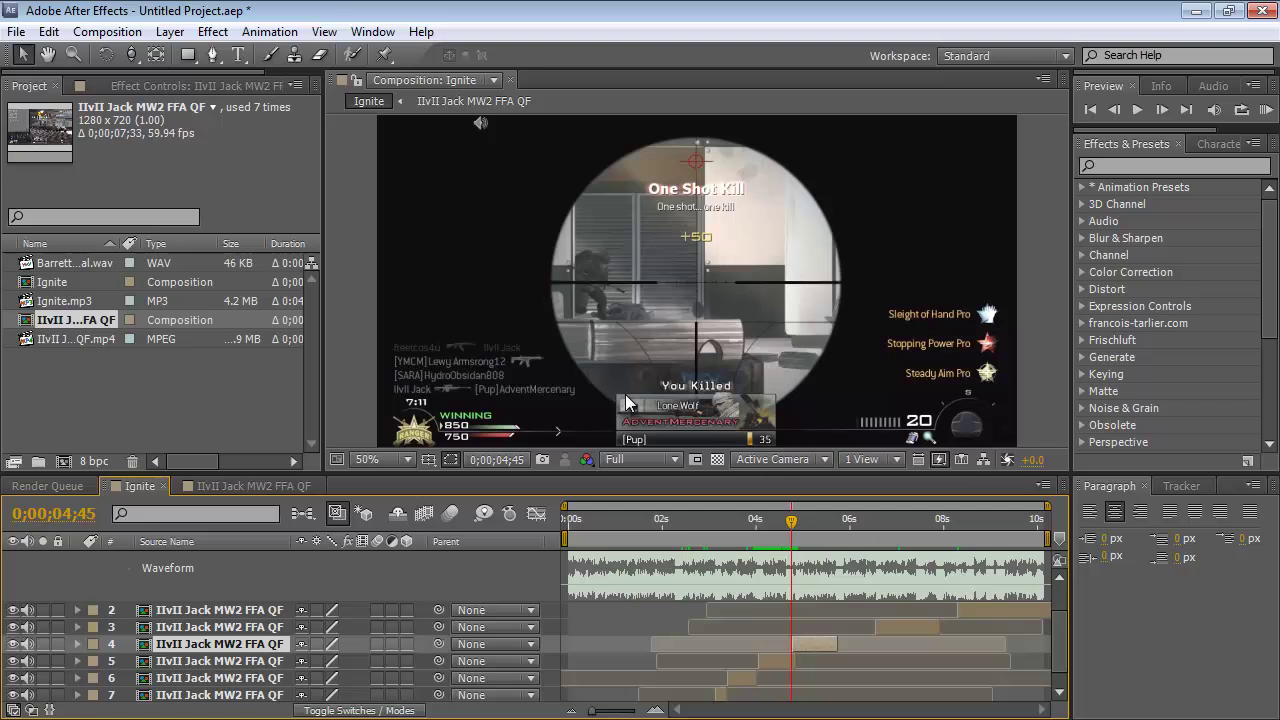
mouse_move(818, 518)
left_mouse_down()
mouse_move(843, 522)
mouse_move(800, 527)
left_mouse_up()
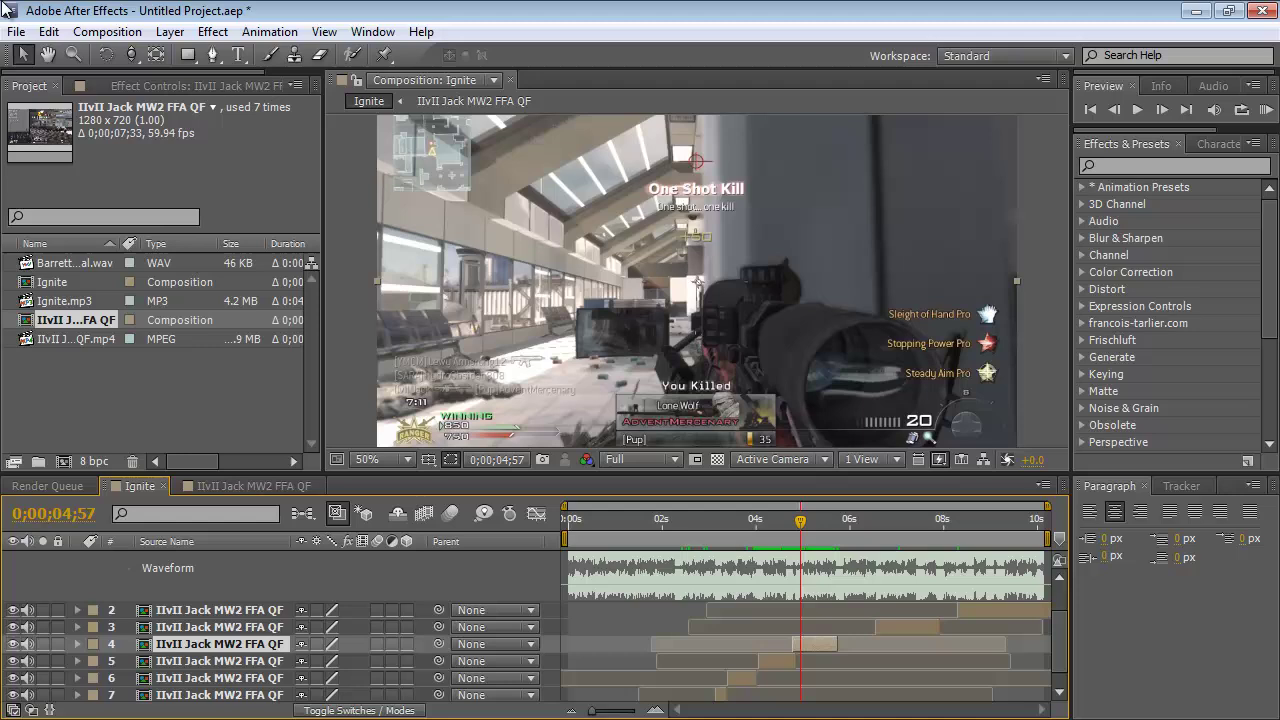
Split layer 4 at the current time and at 0;00;05;10, sliding the piece to align with layer 3
left_click(48, 31)
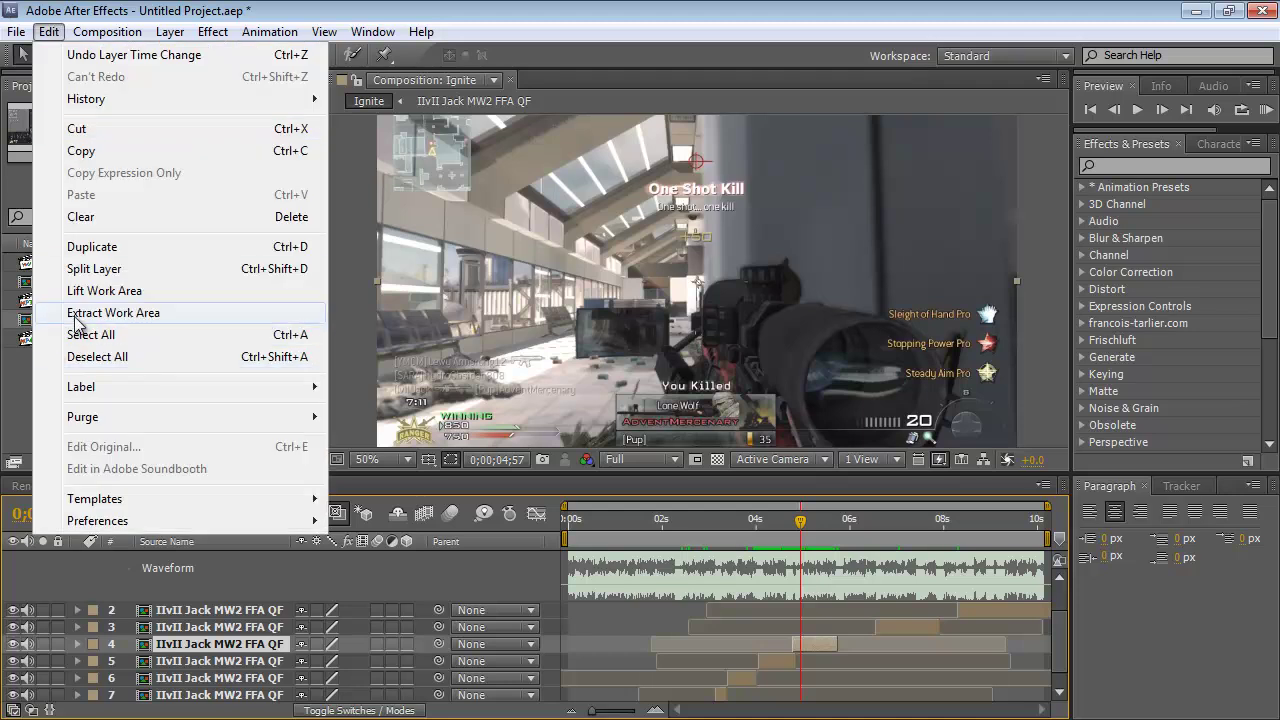
left_click(145, 268)
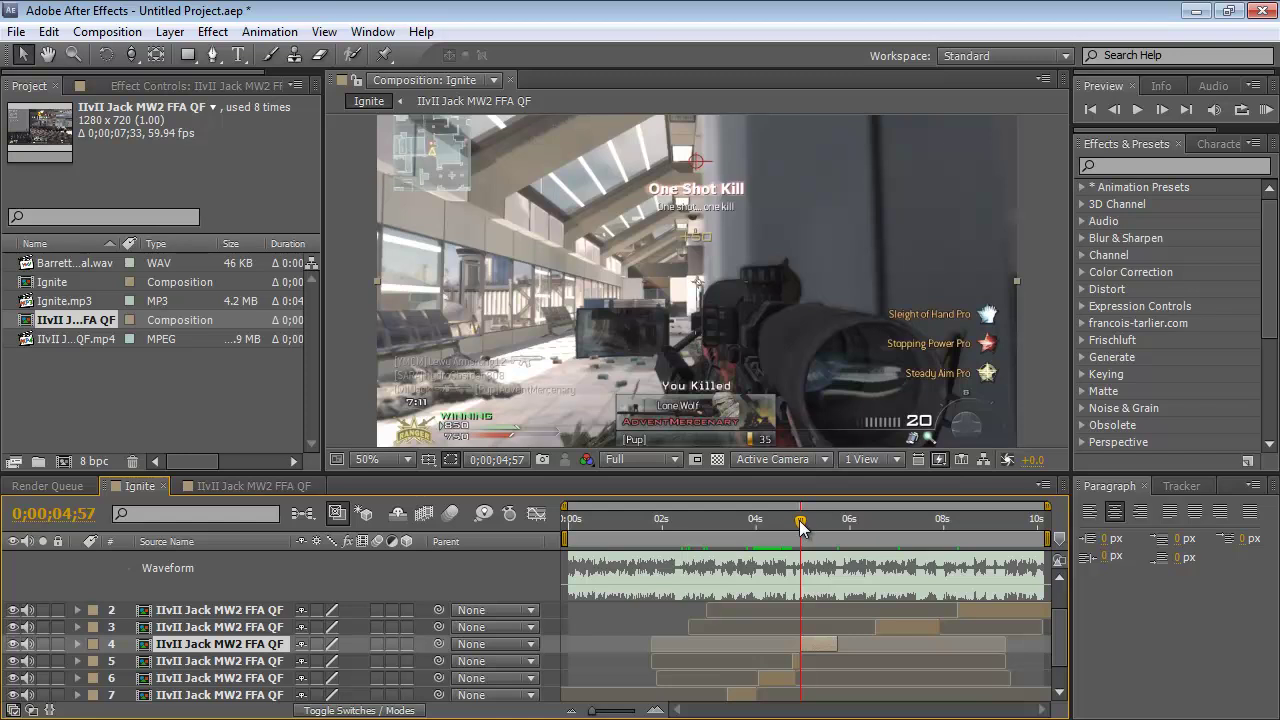
left_click_drag(801, 527, 812, 528)
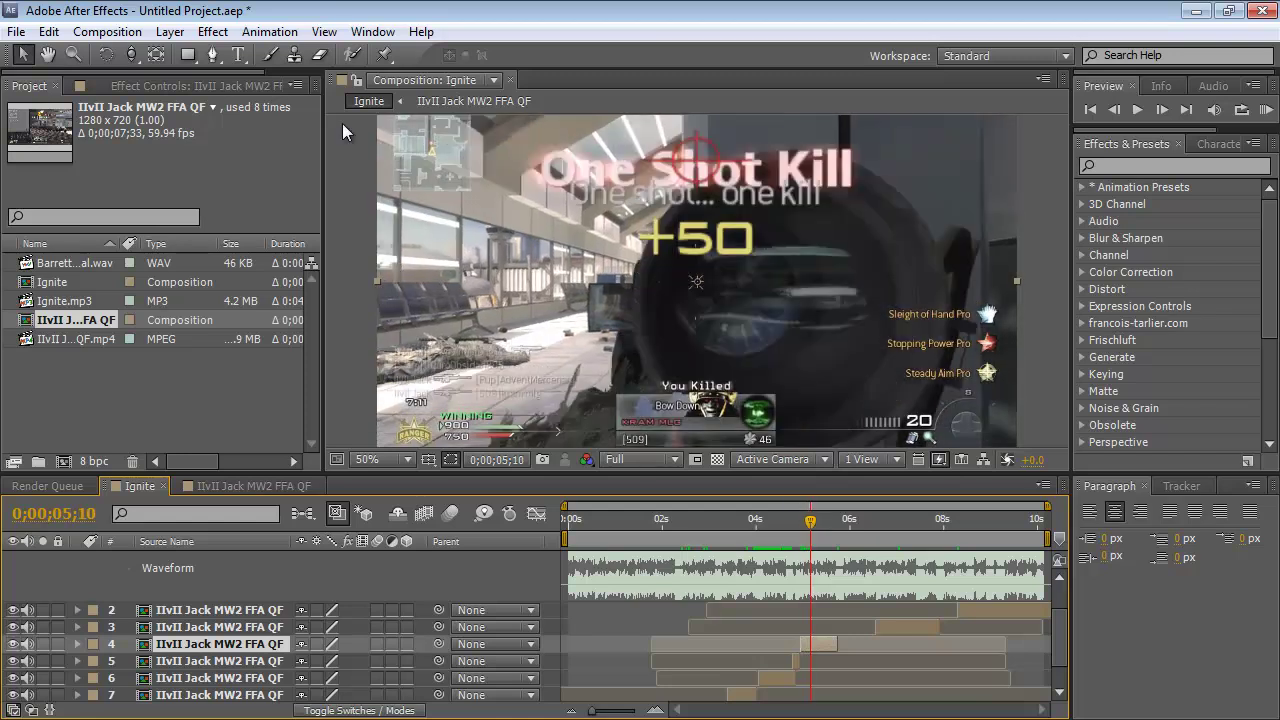
left_click(48, 32)
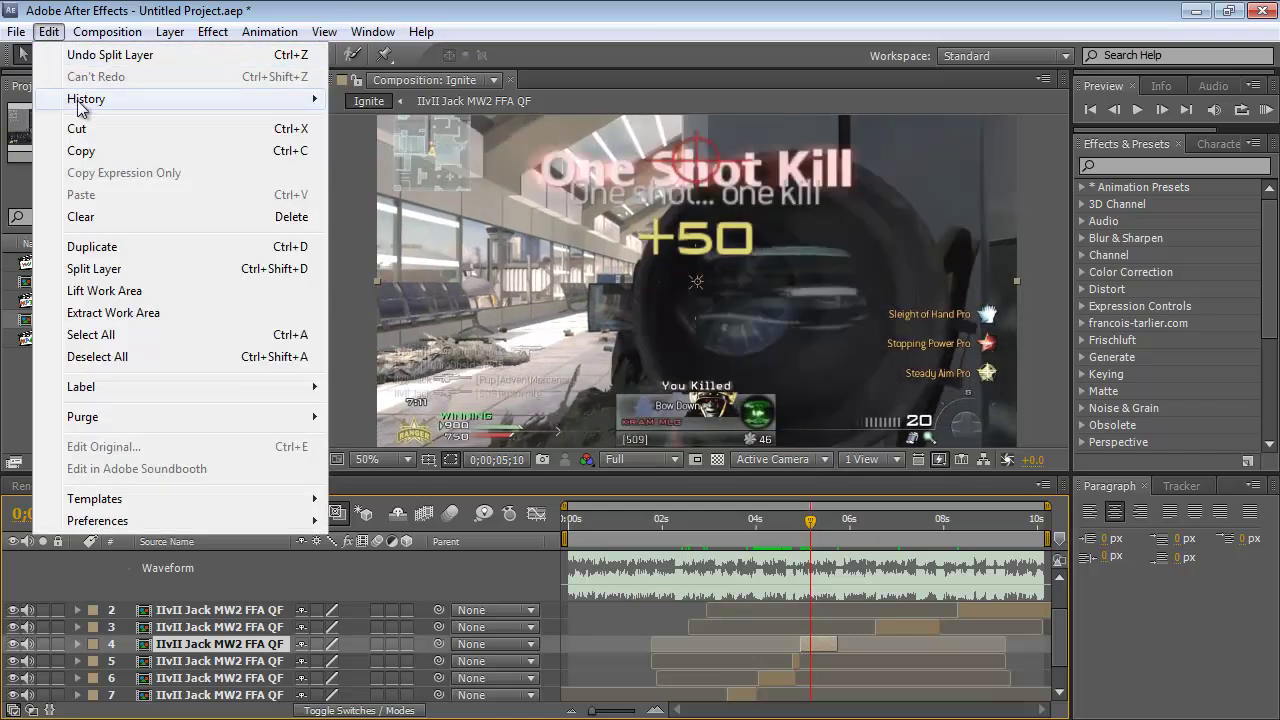
left_click(121, 269)
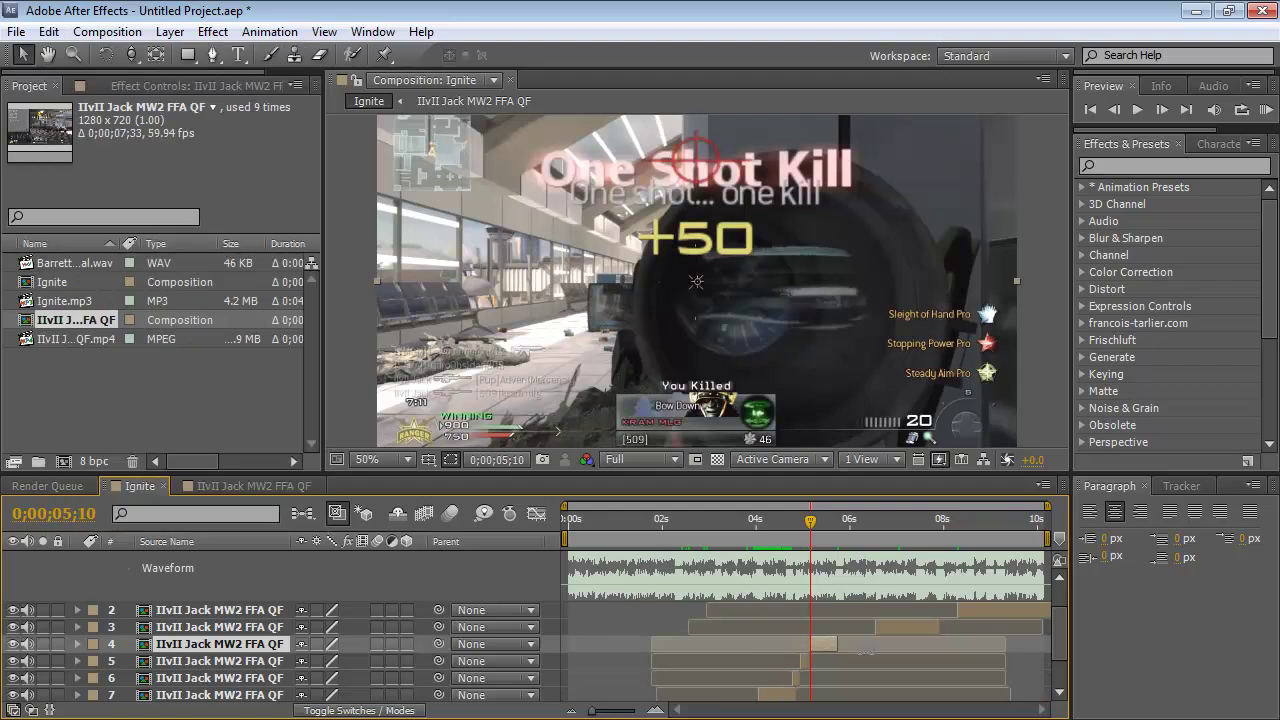
left_click_drag(845, 643, 866, 643)
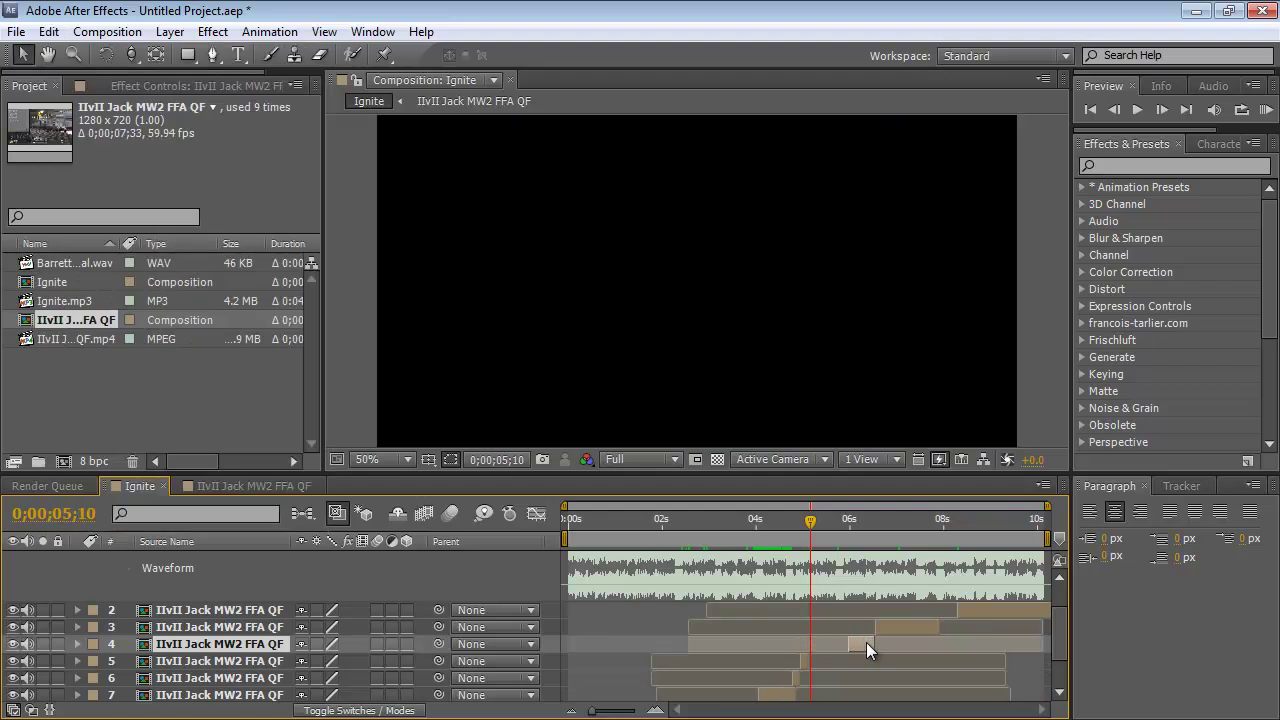
At 0;00;04;58, apply a slight time stretch to layer 5
left_click(805, 521)
left_click_drag(805, 521, 800, 521)
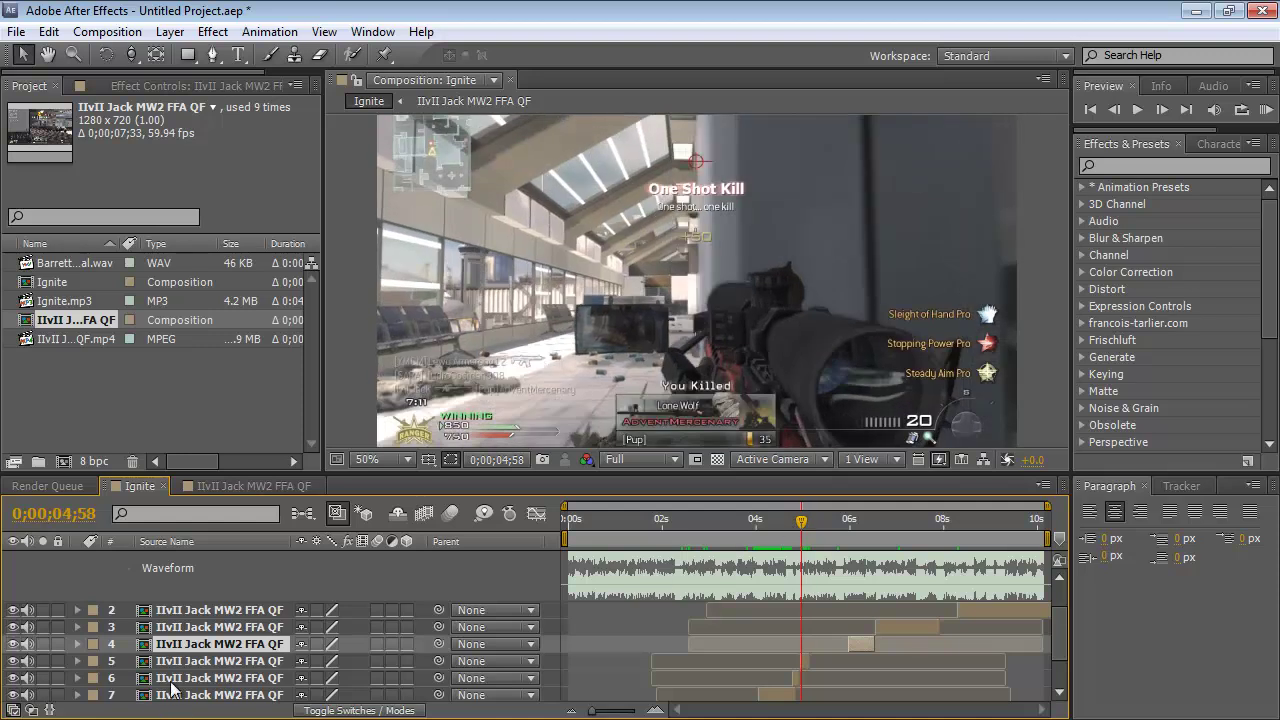
right_click(196, 662)
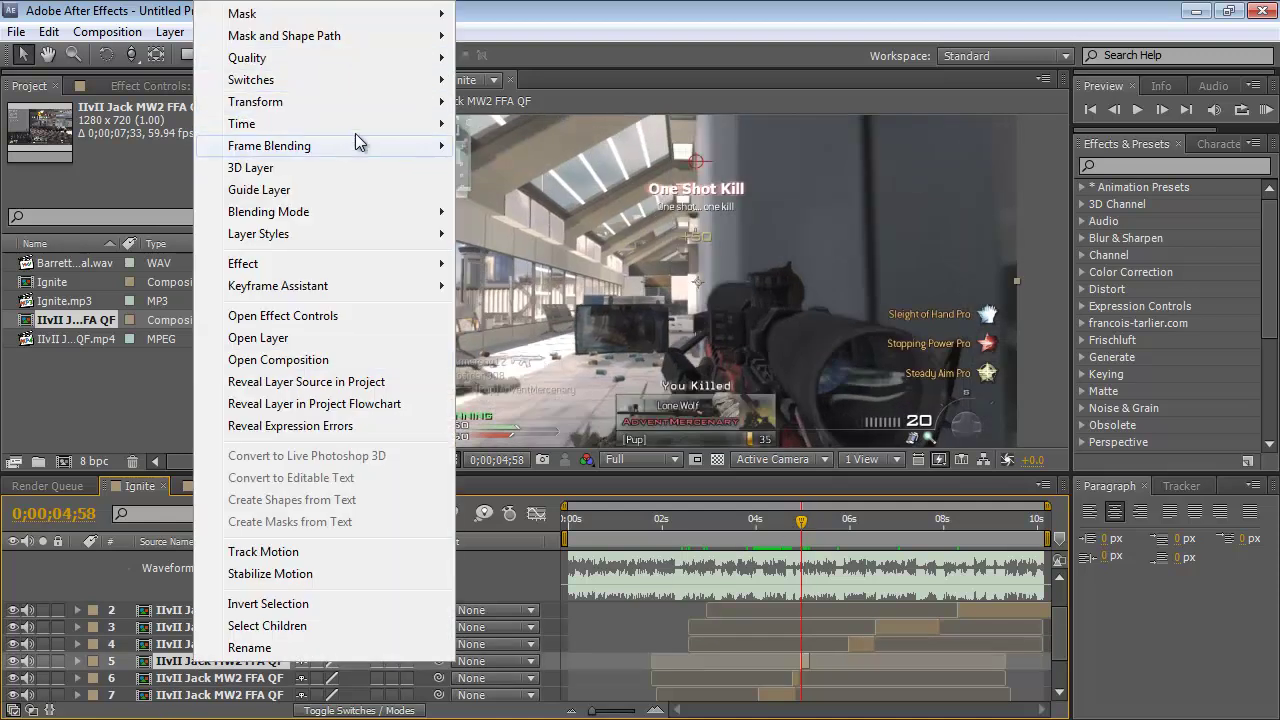
mouse_move(390, 124)
left_click(524, 164)
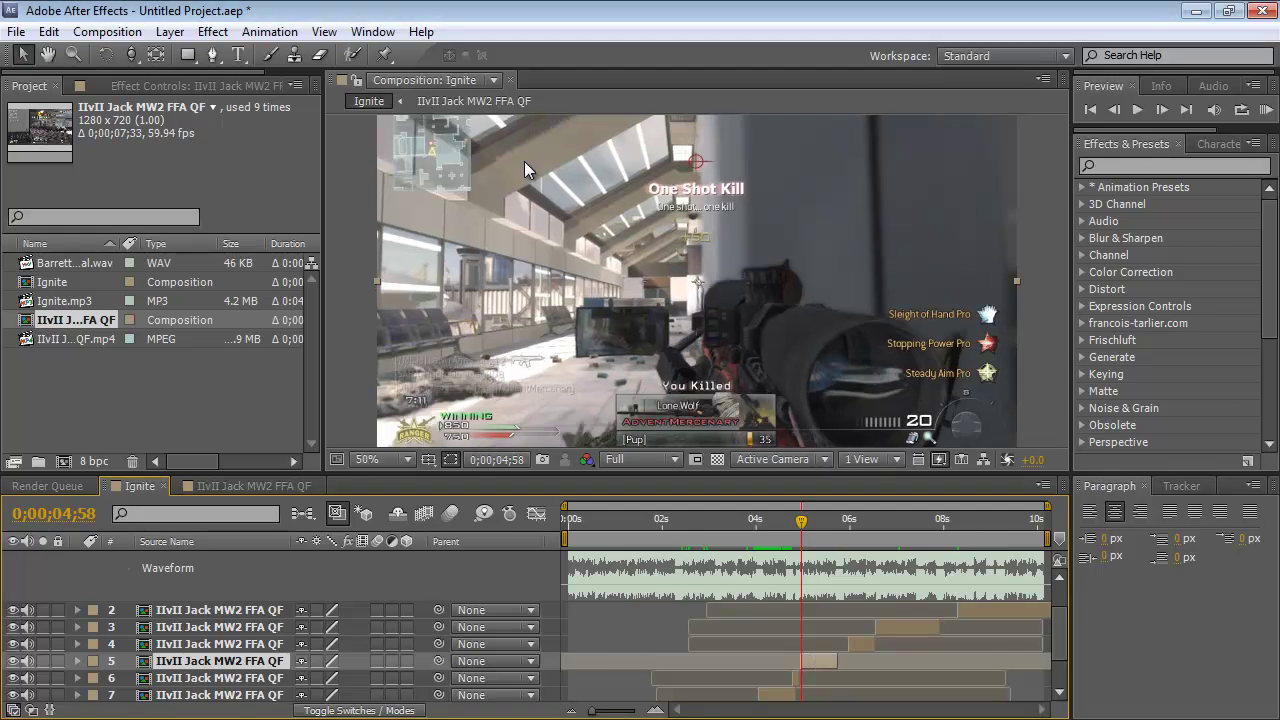
right_click(191, 661)
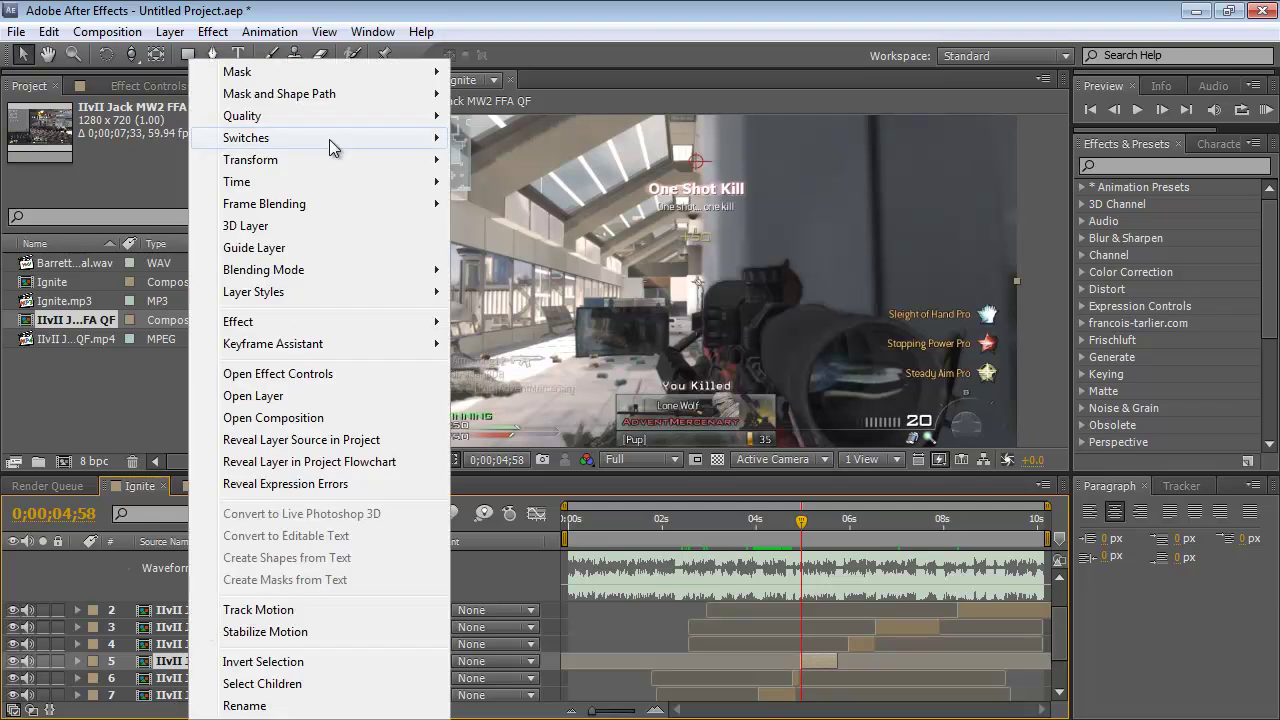
mouse_move(326, 181)
left_click(506, 227)
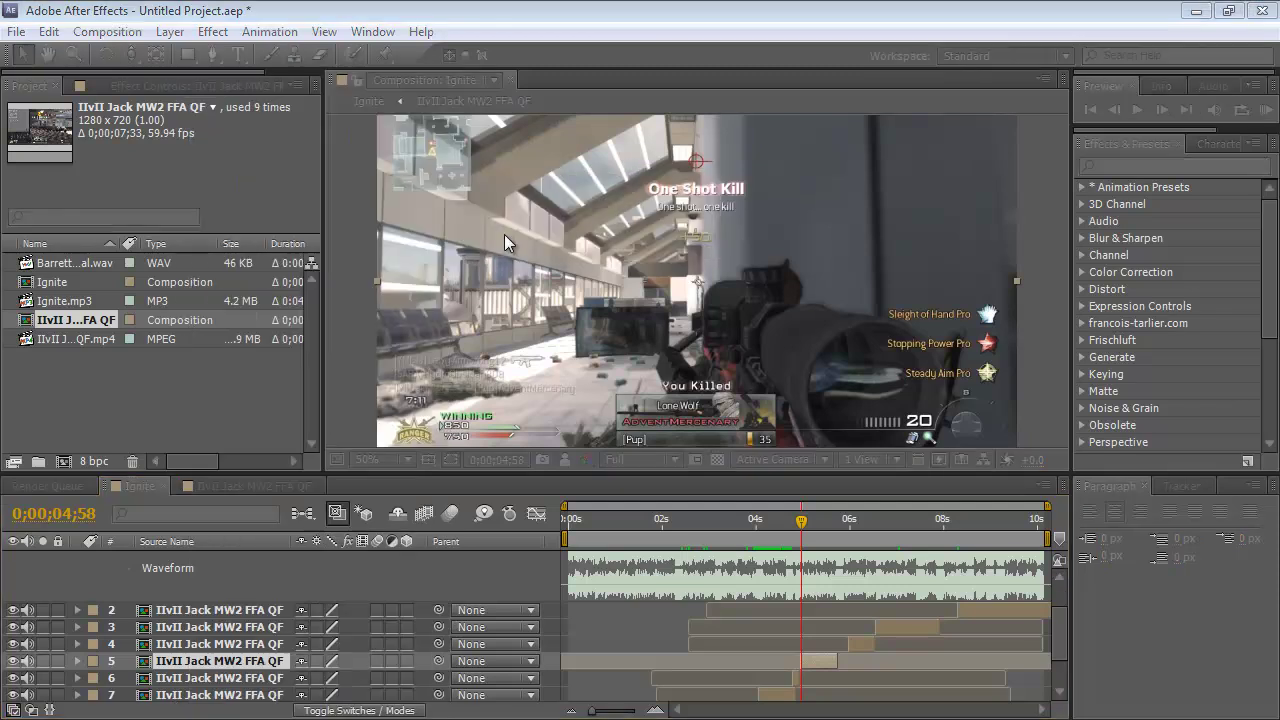
key("Return")
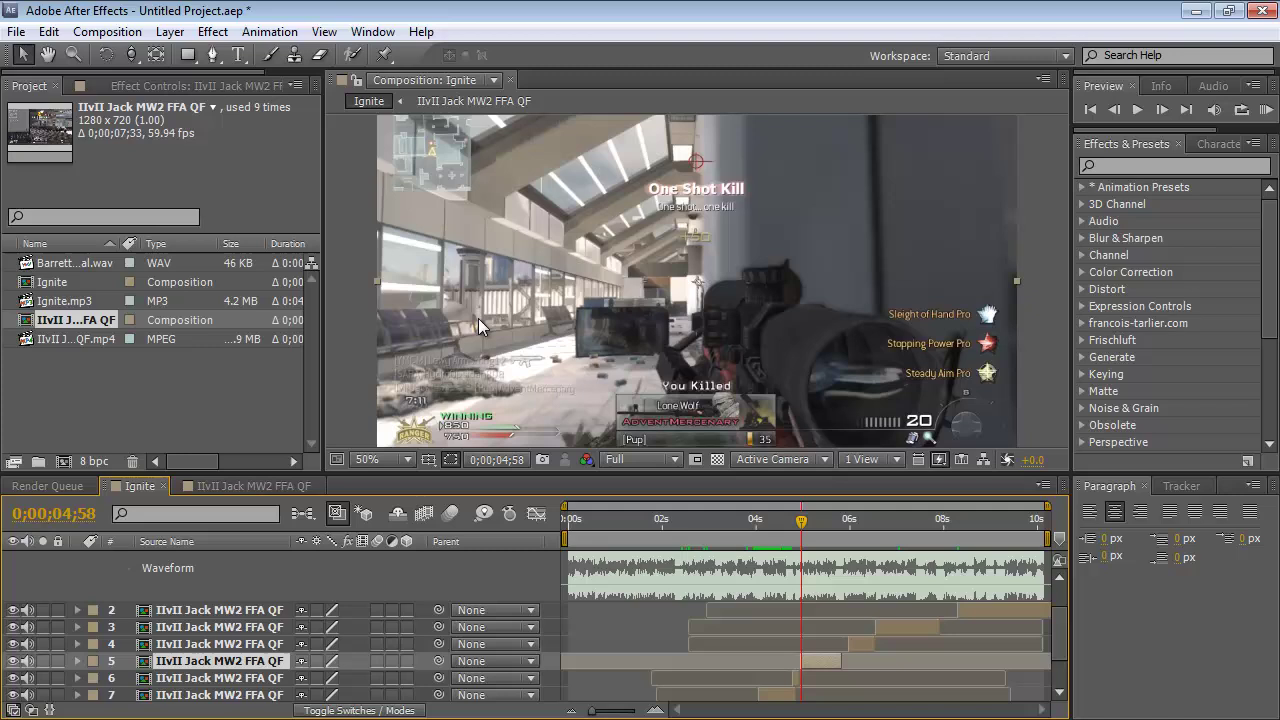
Change layer 5's stretch factor from 410 to 45
right_click(224, 665)
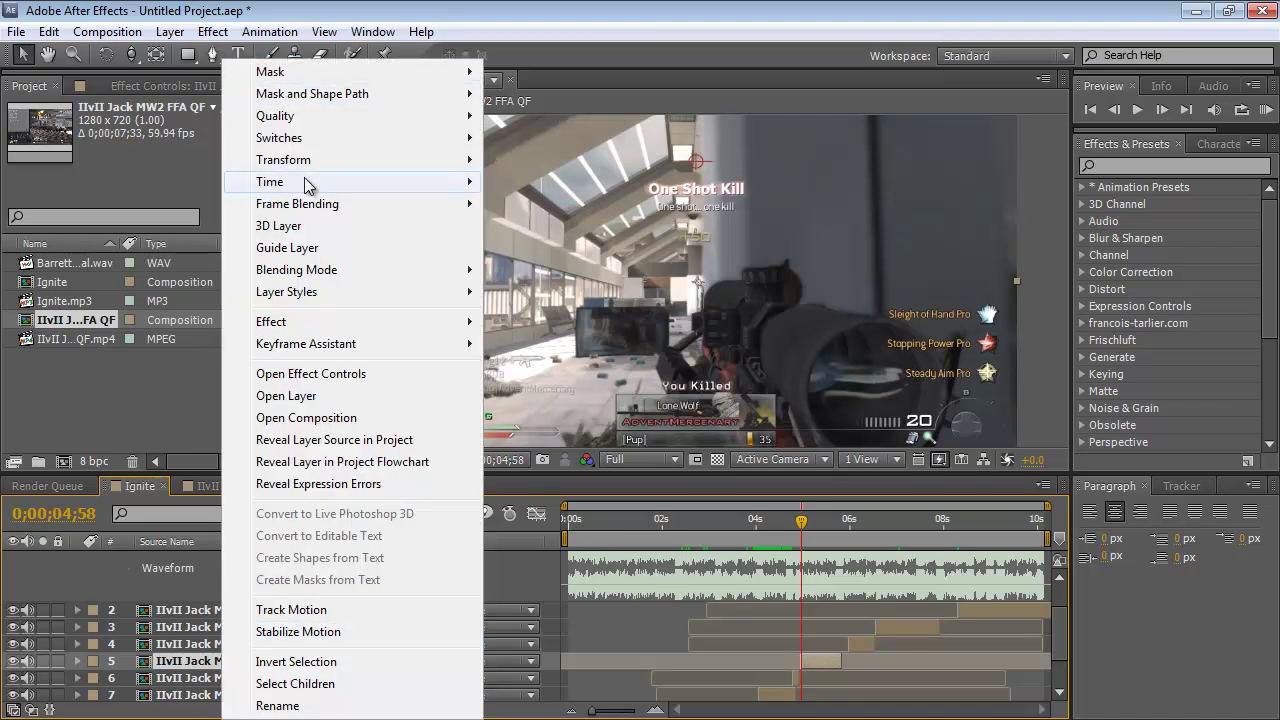
mouse_move(318, 182)
left_click(517, 231)
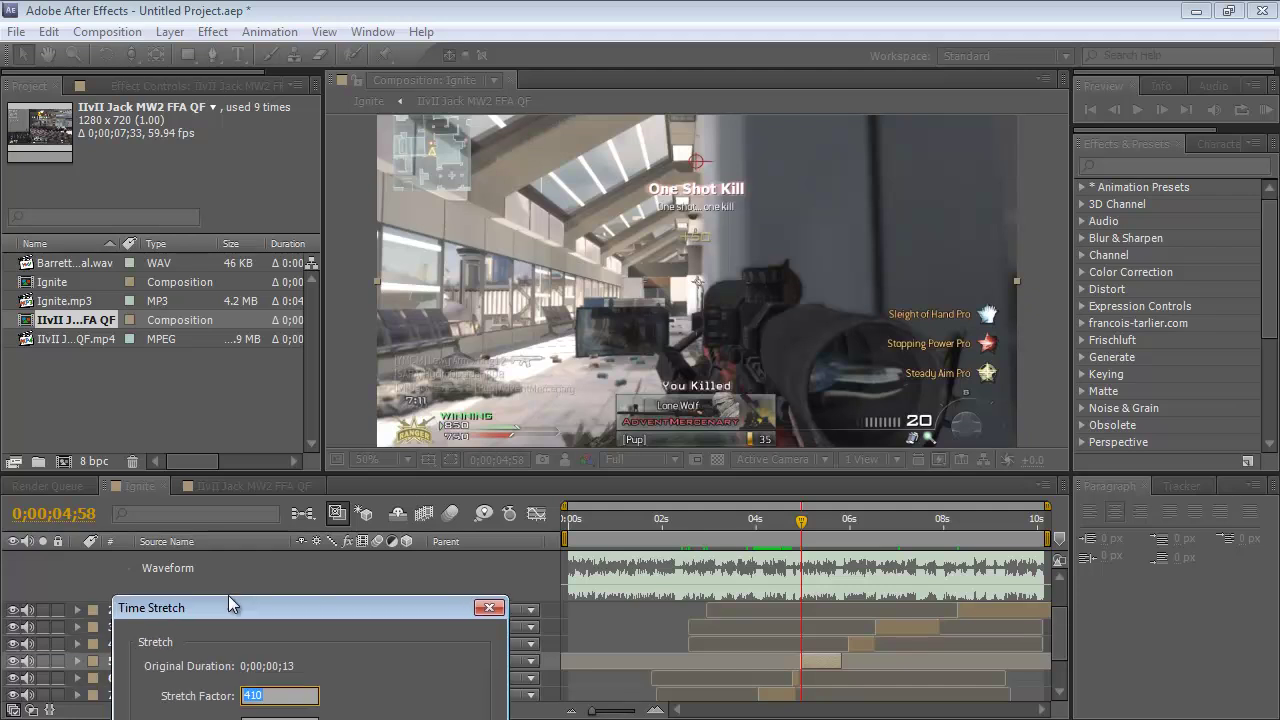
left_click_drag(229, 603, 30, 488)
key("Return")
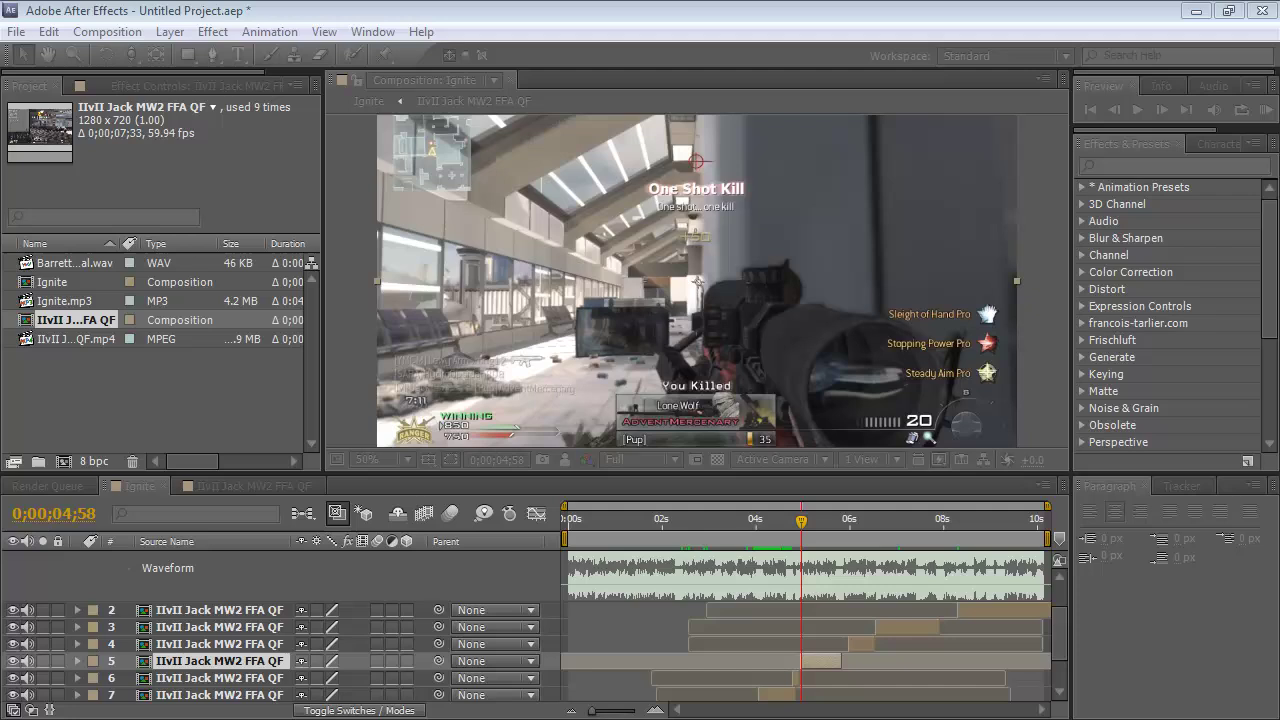
left_click_drag(560, 466, 424, 178)
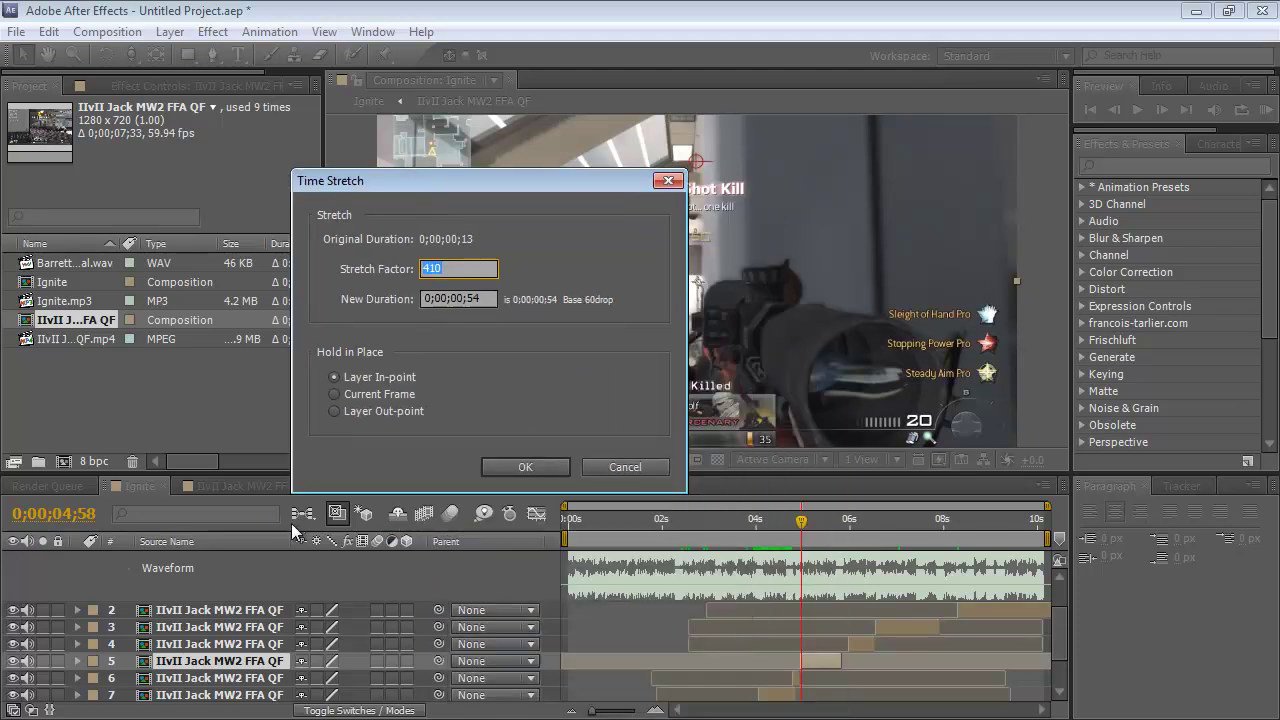
type("45")
key("Return")
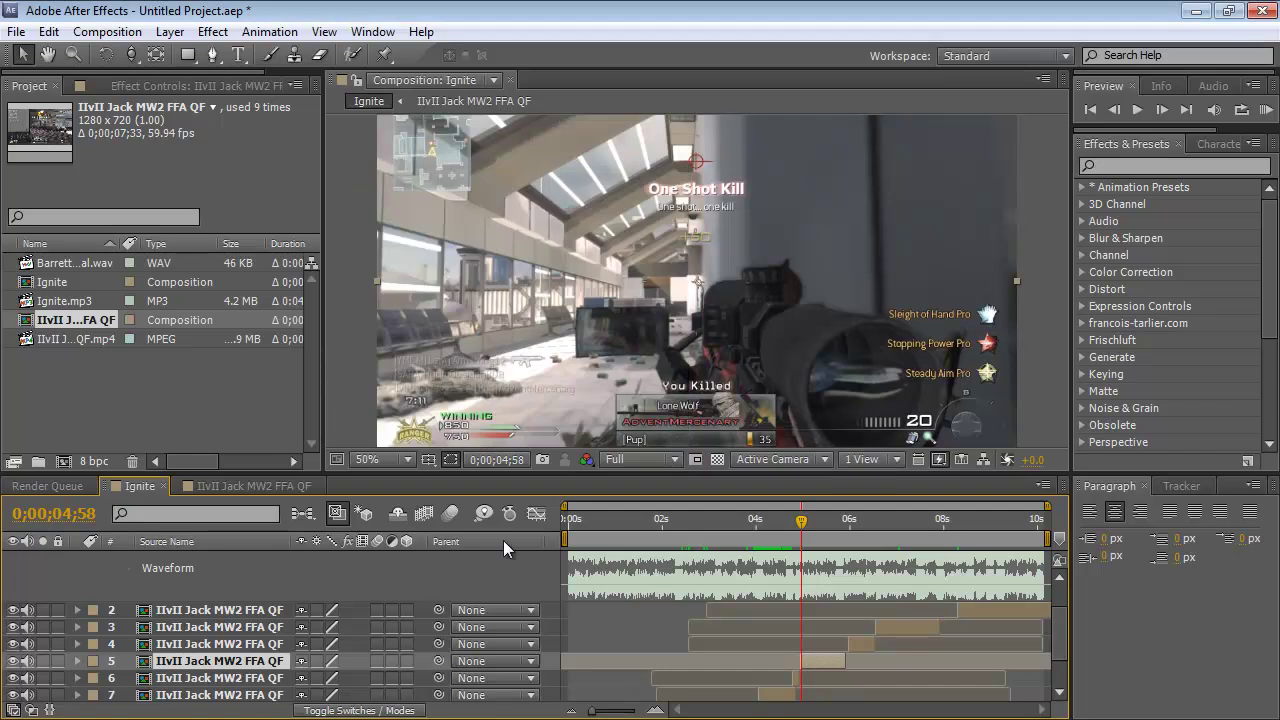
Set layer 5's stretch factor to 400 and scrub through the slowed section
left_click(849, 522)
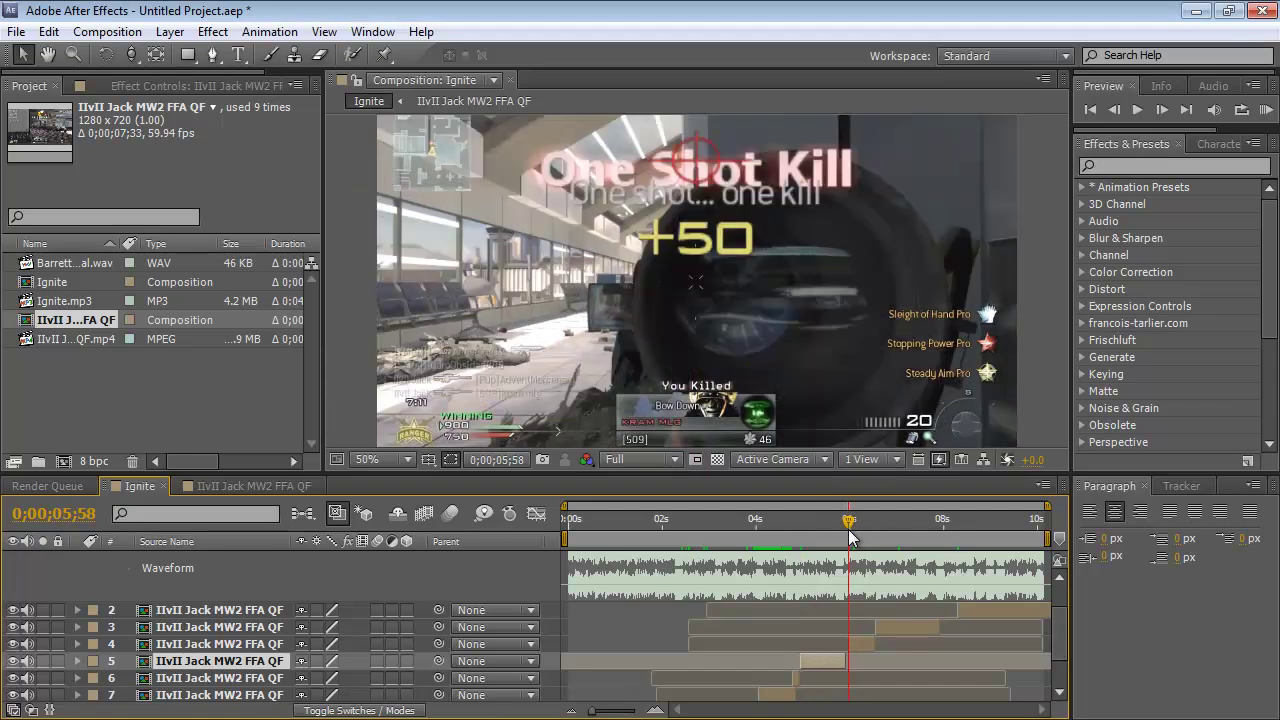
key("Page_Up")
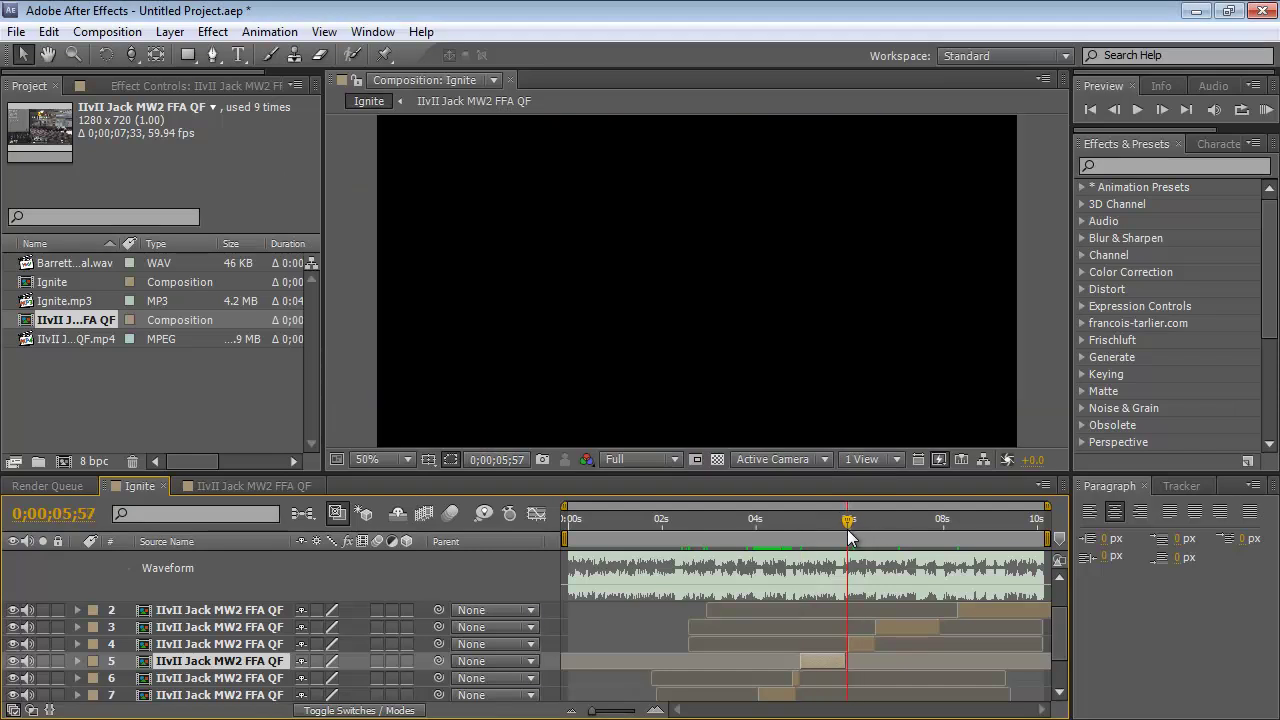
right_click(274, 661)
mouse_move(390, 183)
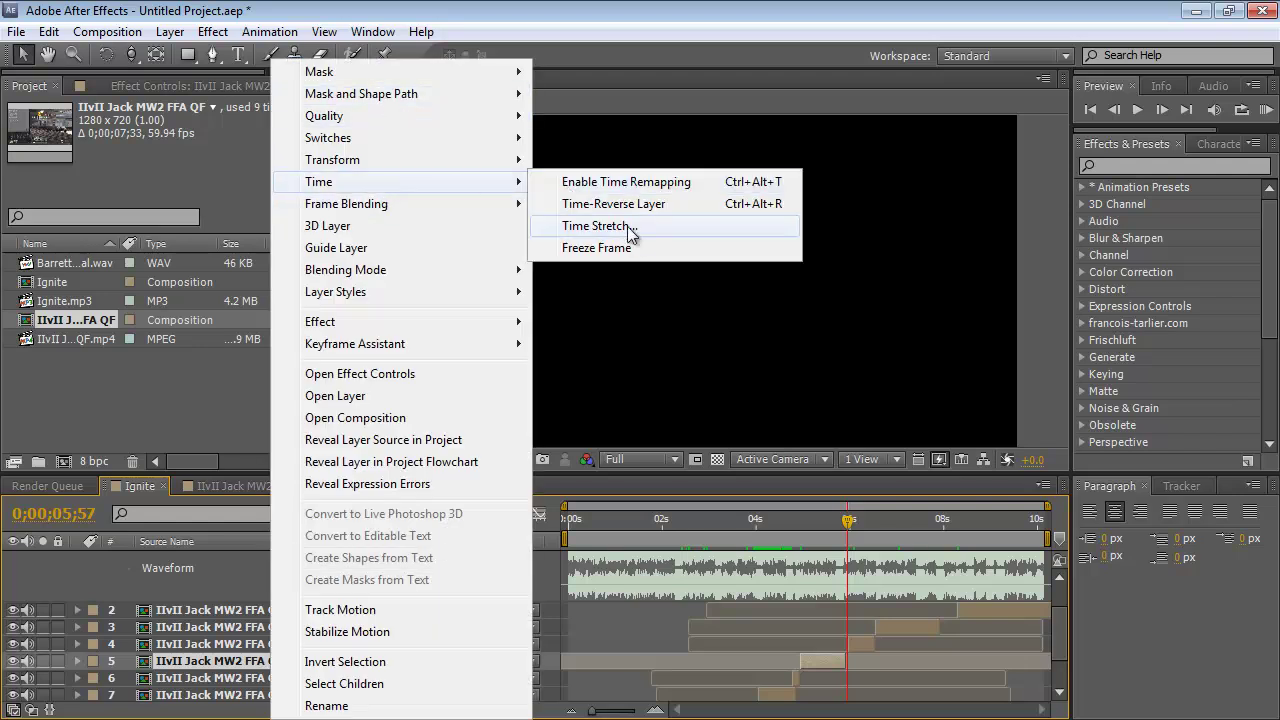
left_click(625, 231)
type("400")
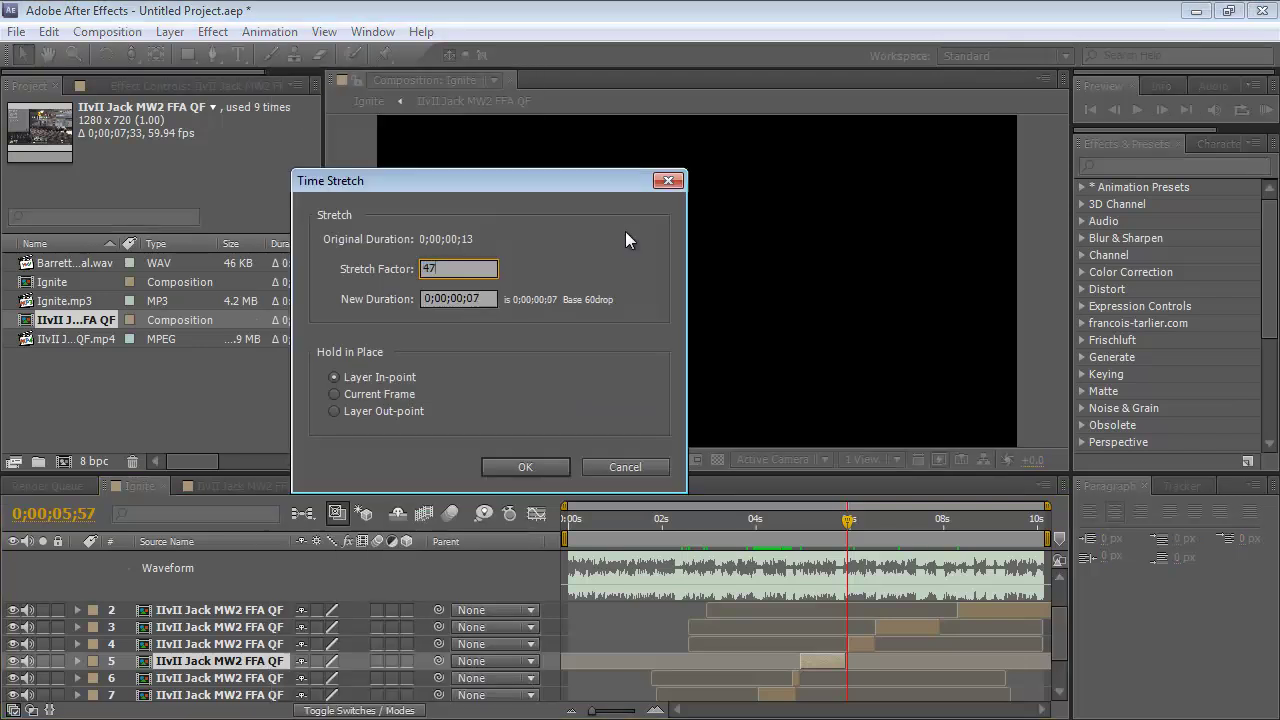
key("Return")
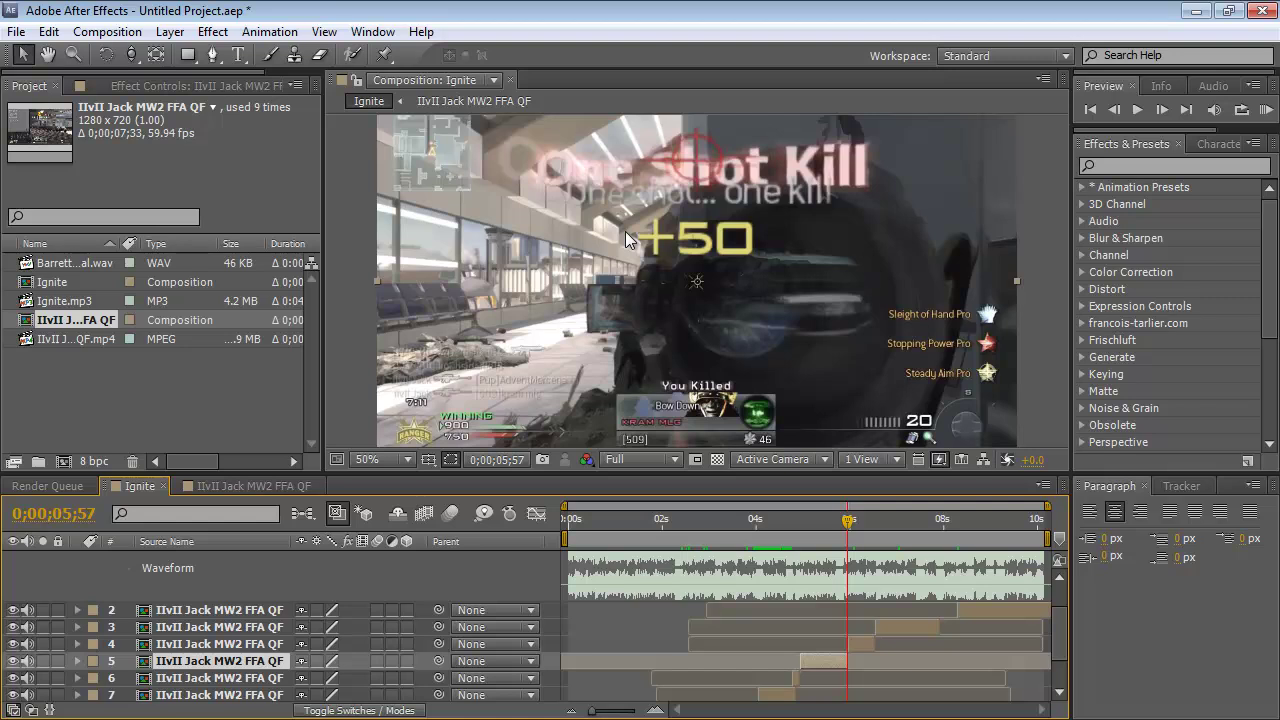
key("Page_Up")
key("Page_Up")
key("Page_Down")
key("Page_Down")
key("Page_Down")
left_click_drag(800, 521, 895, 521)
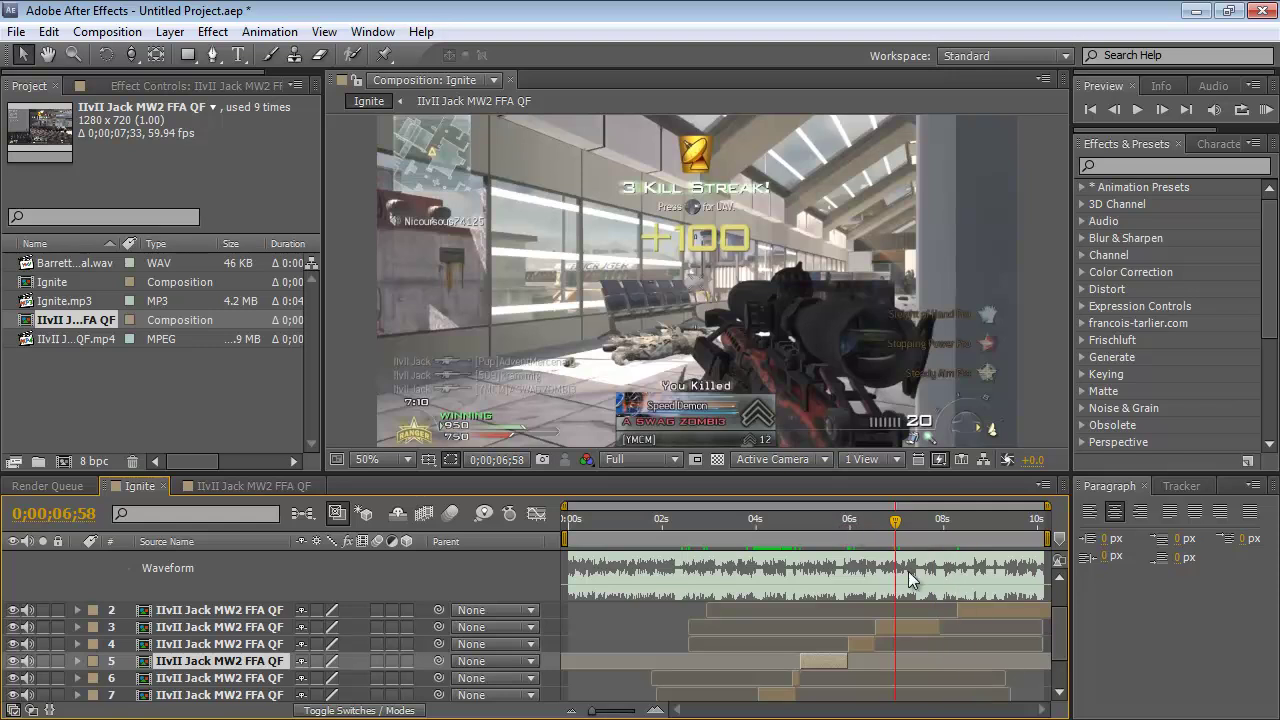
left_click_drag(1007, 607, 1004, 607)
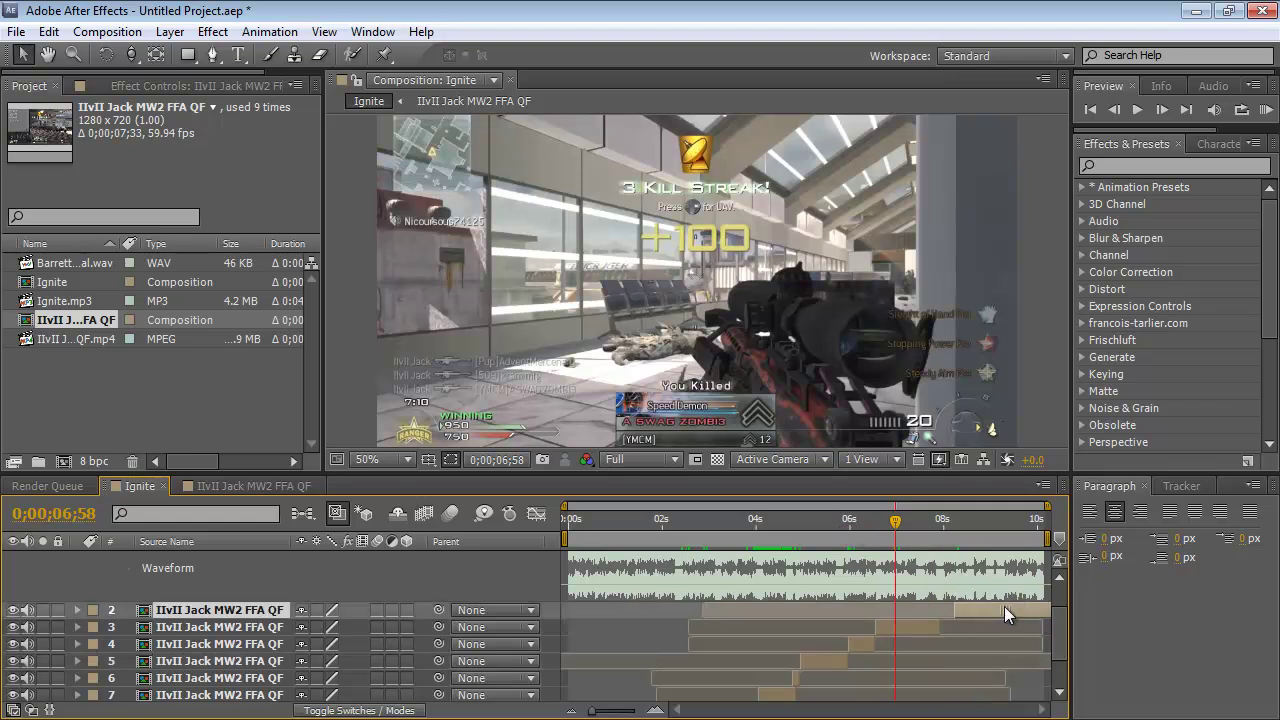
left_click(993, 596)
mouse_move(897, 524)
left_mouse_down()
mouse_move(932, 522)
mouse_move(891, 519)
left_mouse_up()
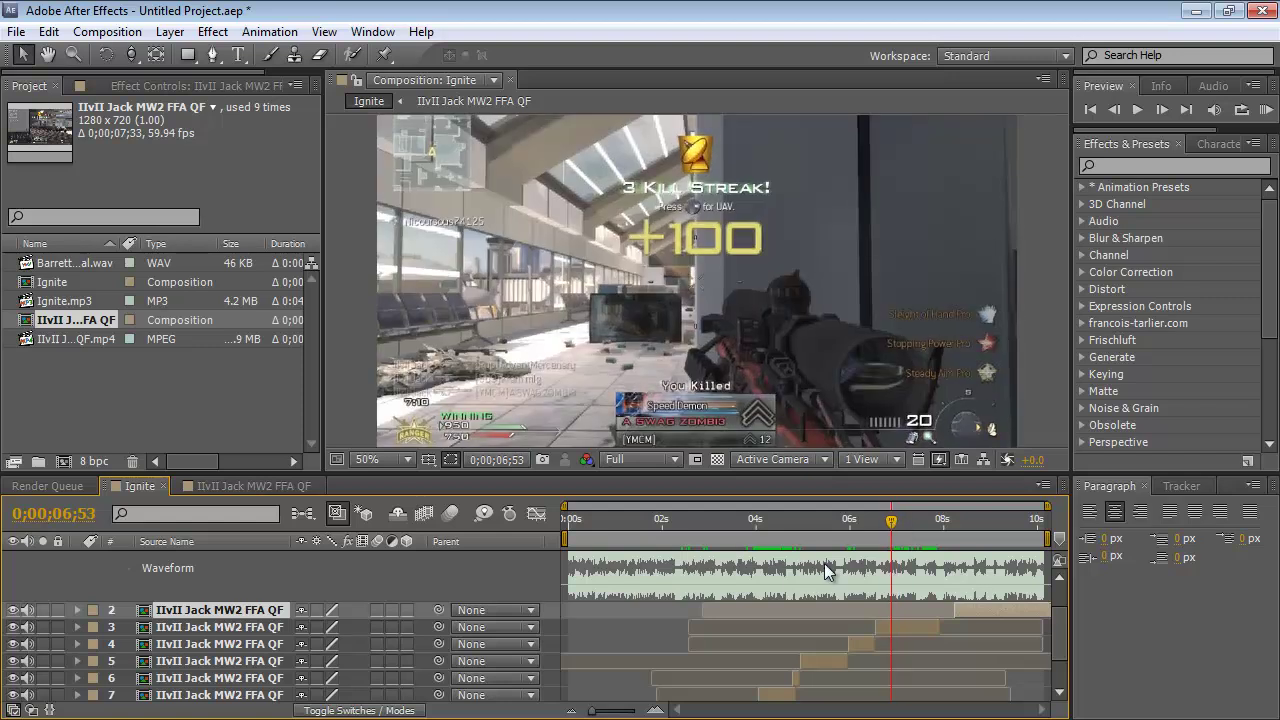
Split gameplay layer 3 at the current time and give the new piece a 300 stretch factor
left_click(158, 630)
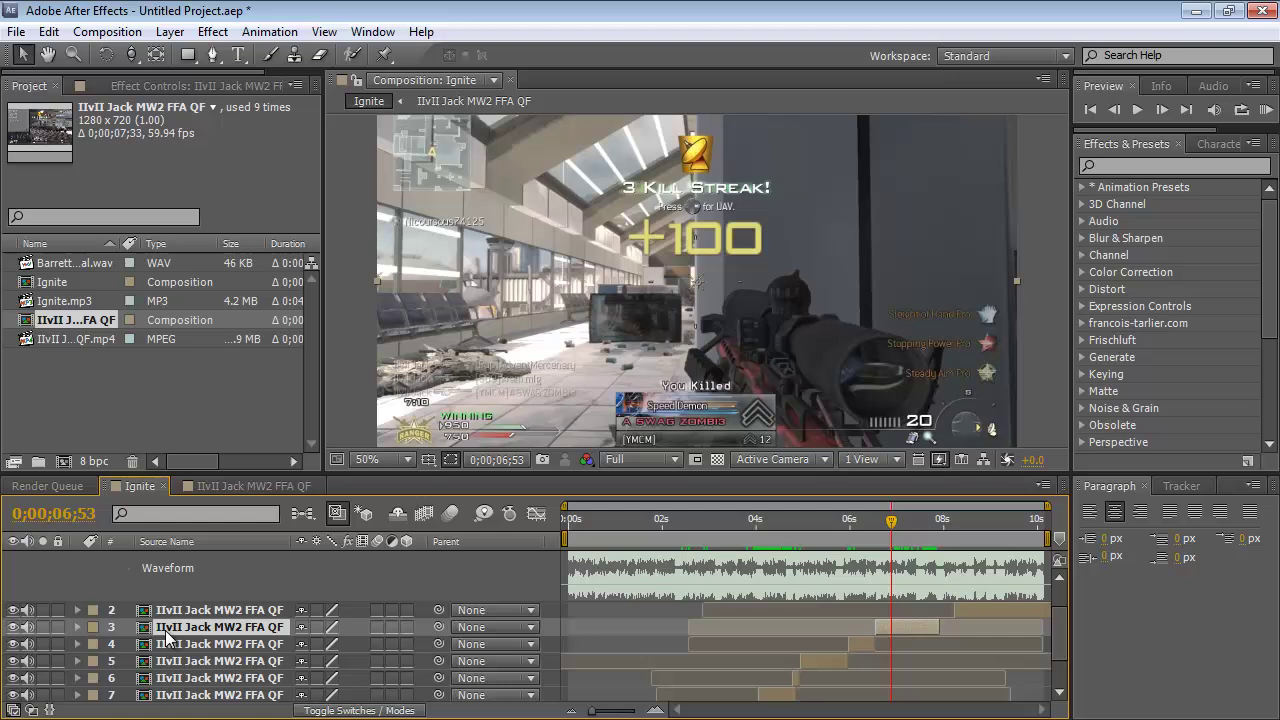
left_click(52, 32)
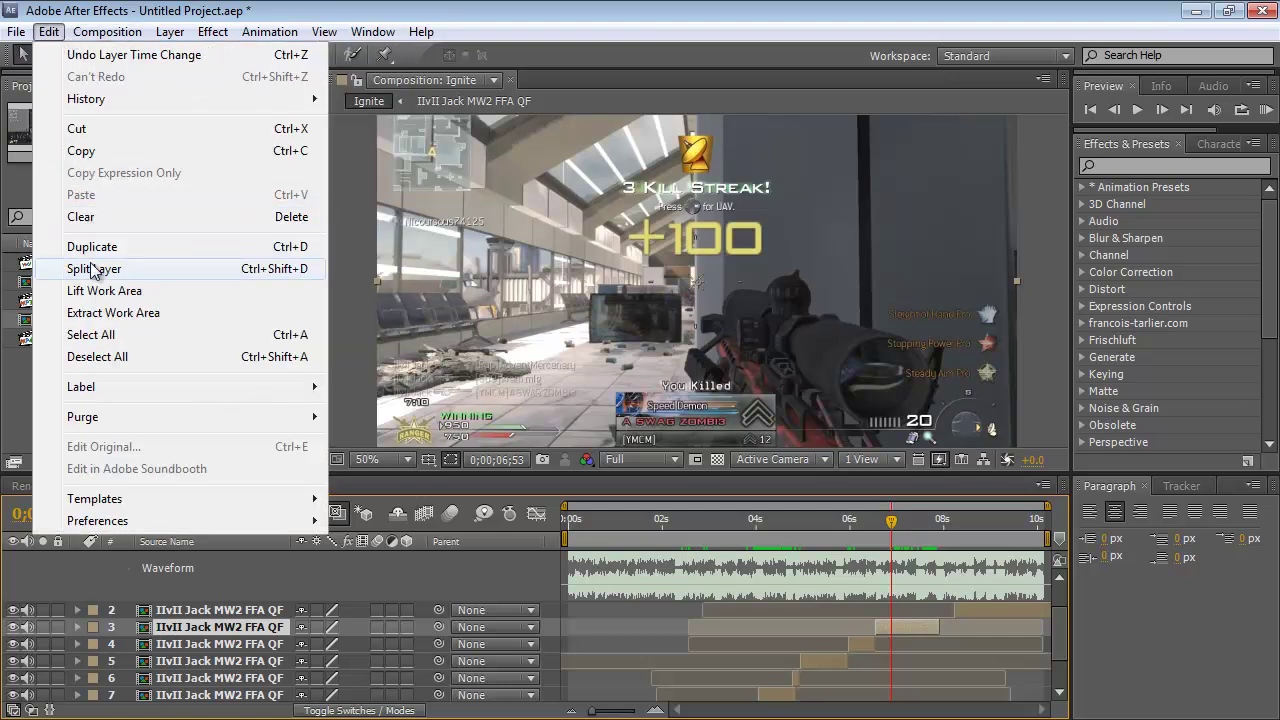
left_click(90, 268)
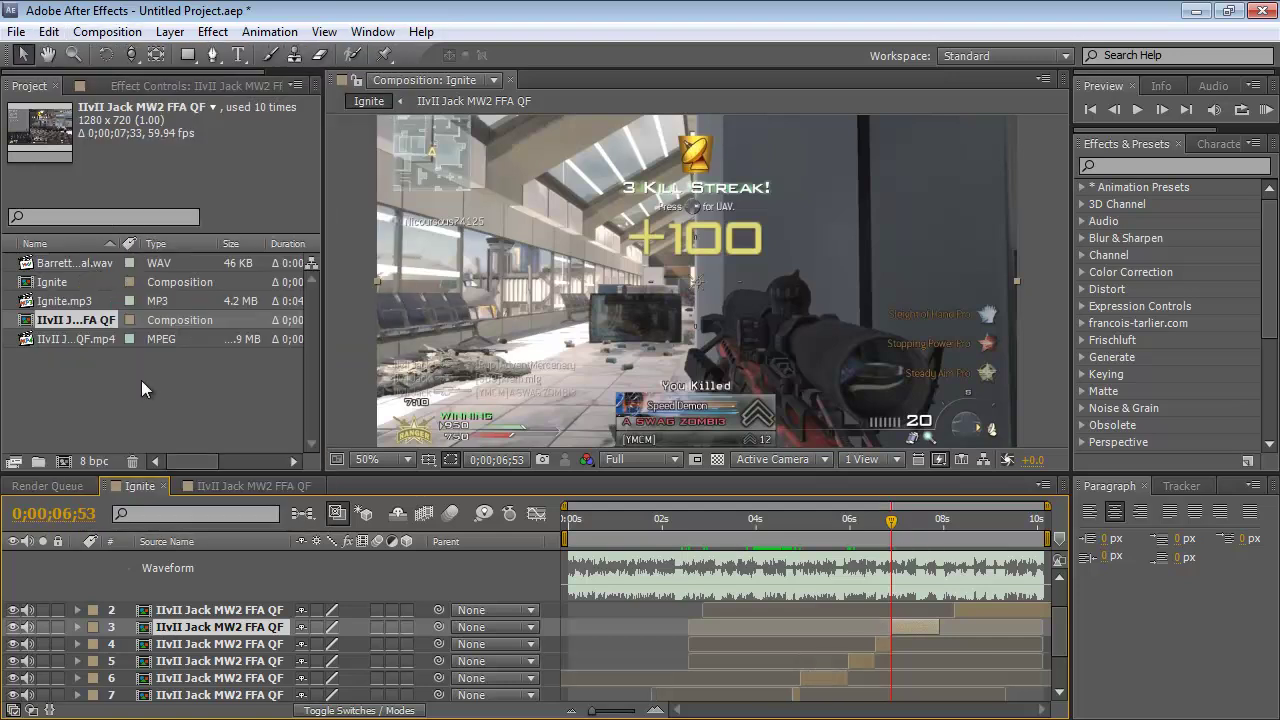
right_click(201, 634)
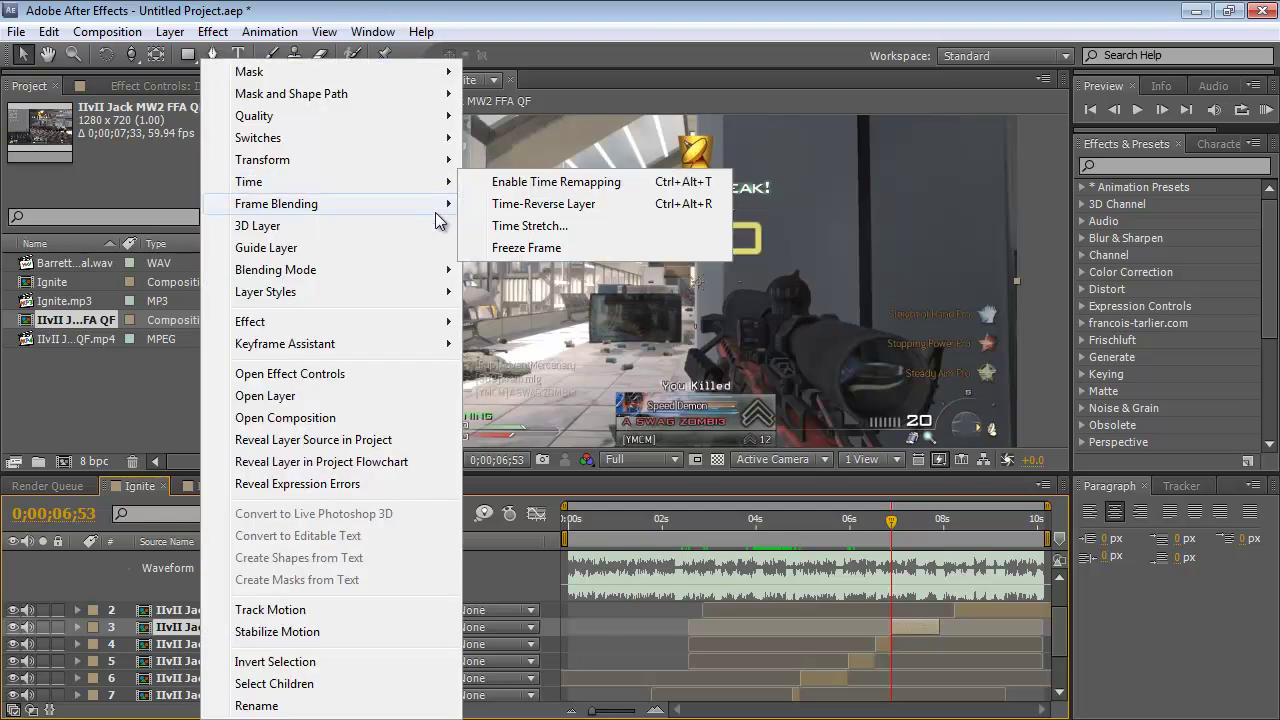
left_click(530, 225)
type("300")
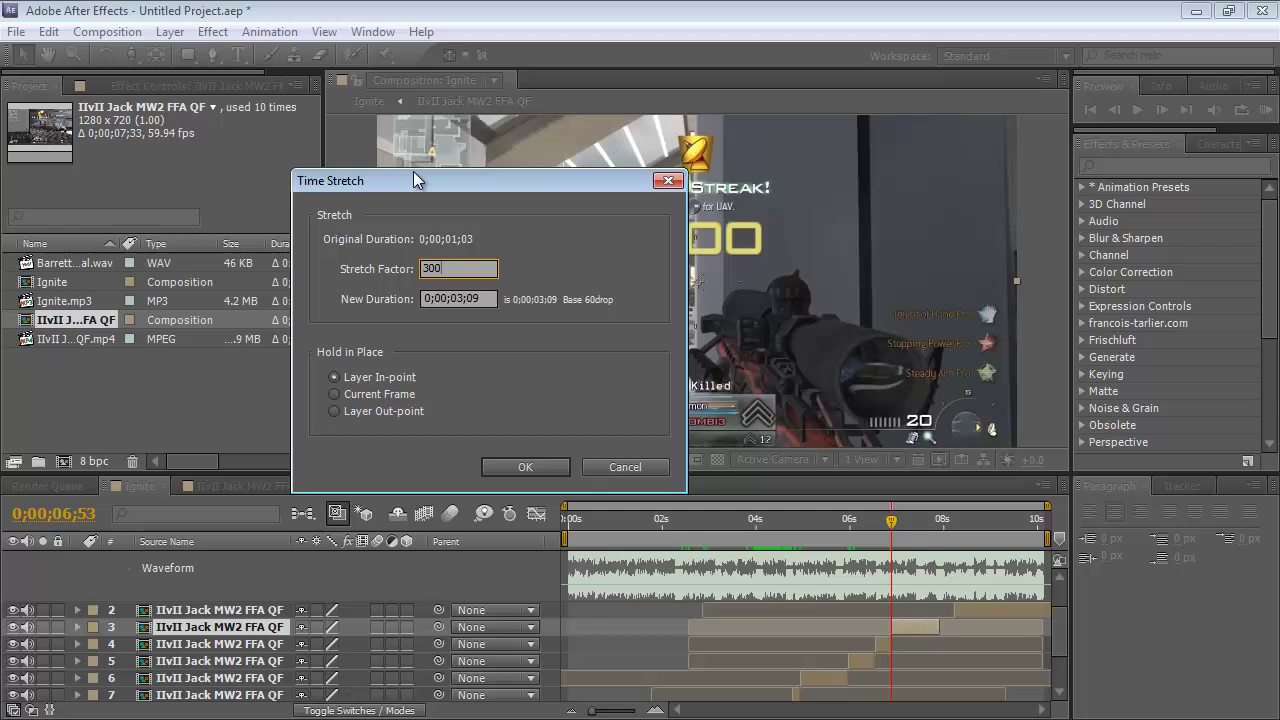
key("Return")
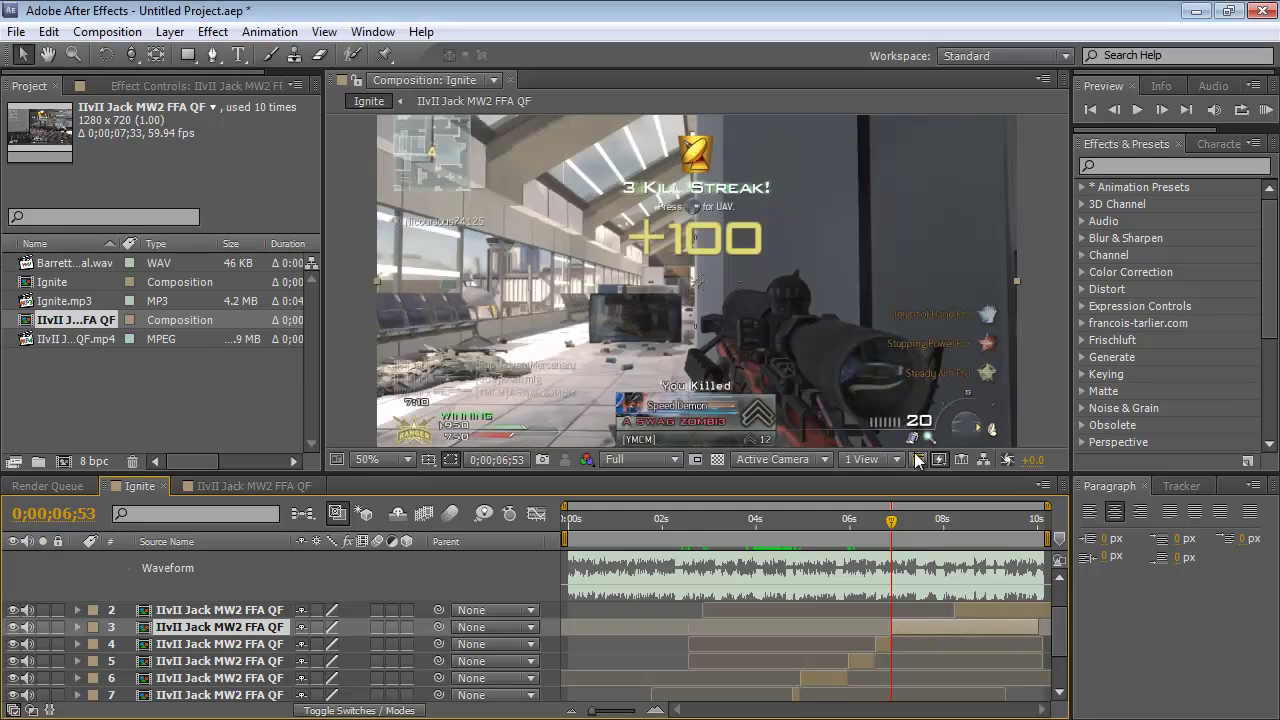
Step through the slowed clip and settle on the frame at 7;25
left_click(916, 531)
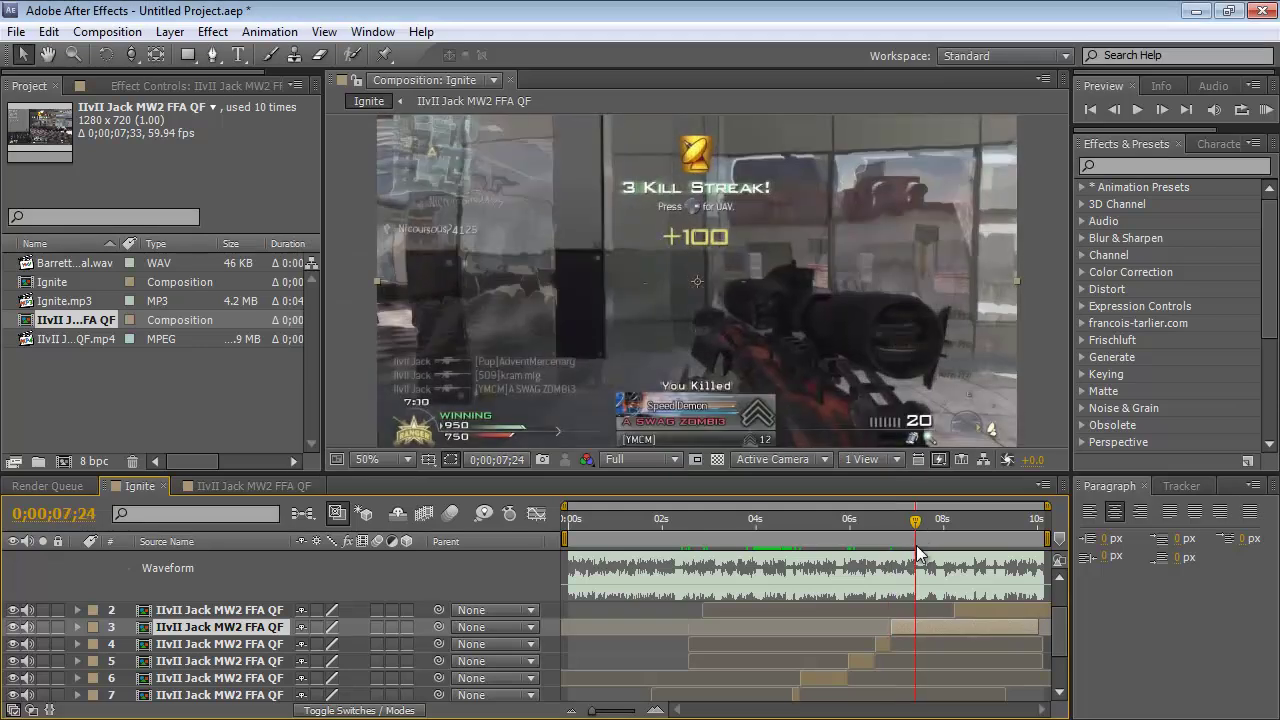
left_click(912, 519)
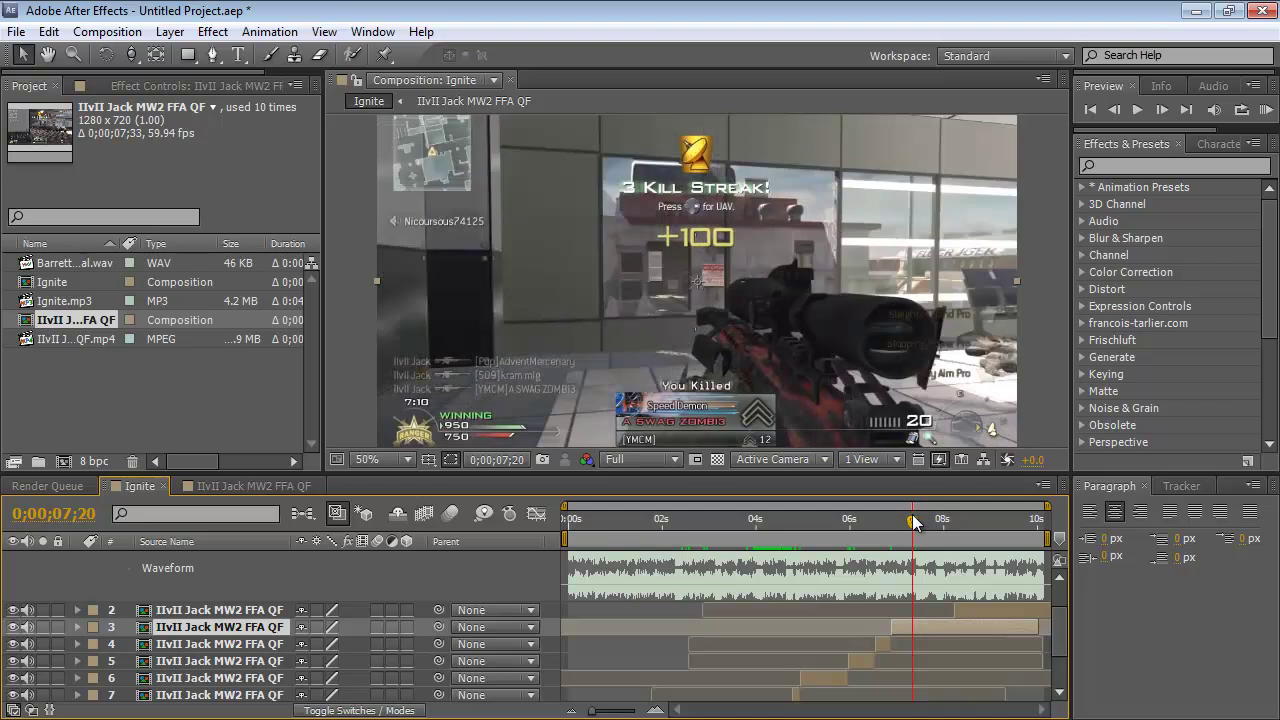
left_click(917, 520)
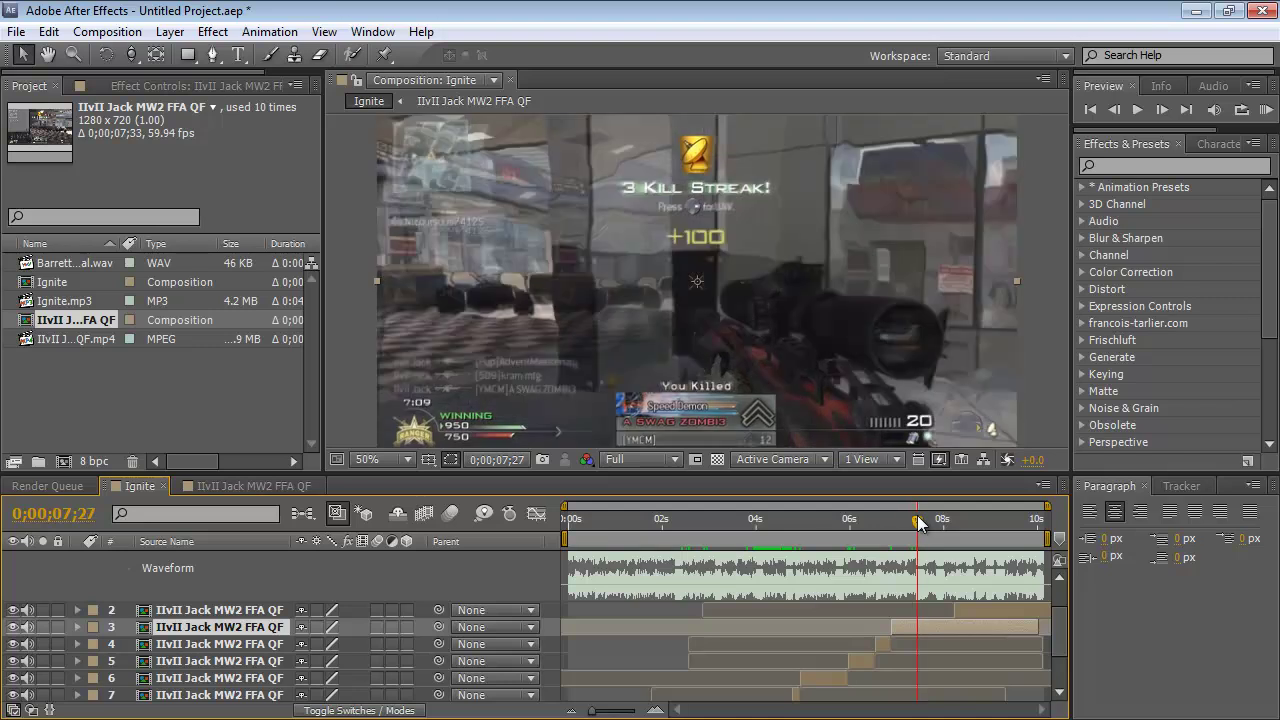
left_click(917, 519)
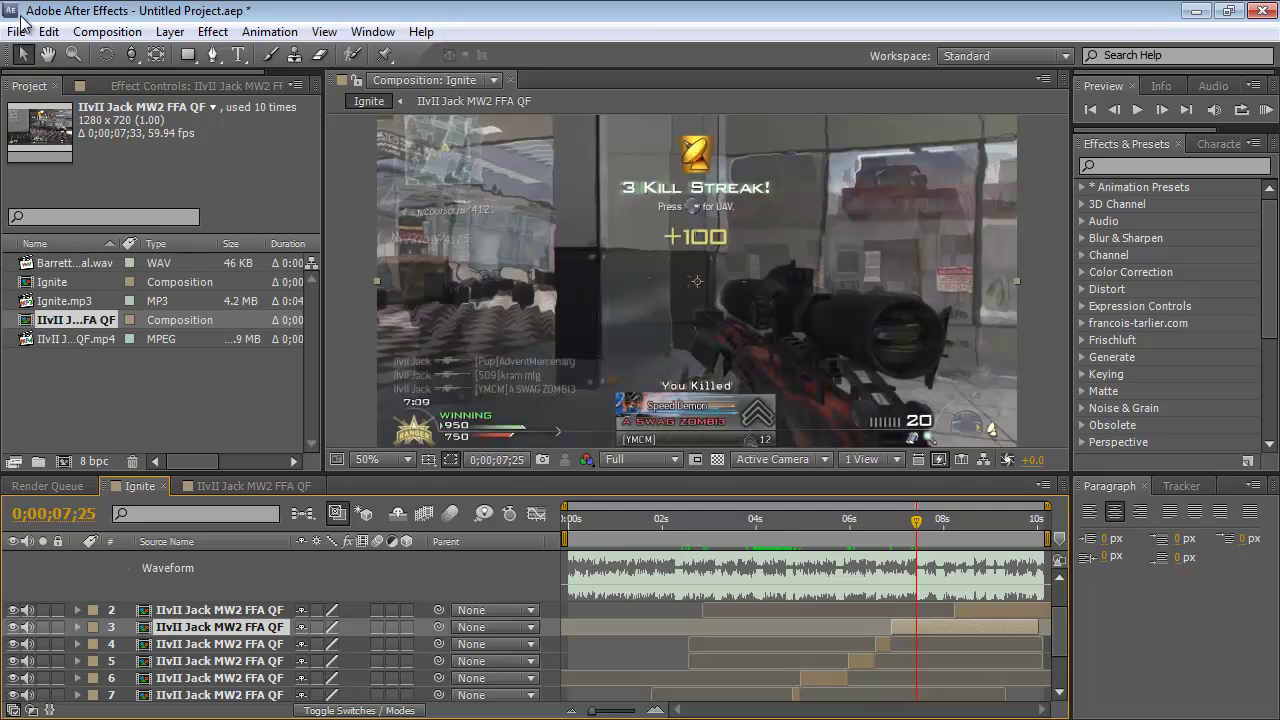
Split the stretched clip at 7;25 and slide the new piece earlier
left_click(48, 31)
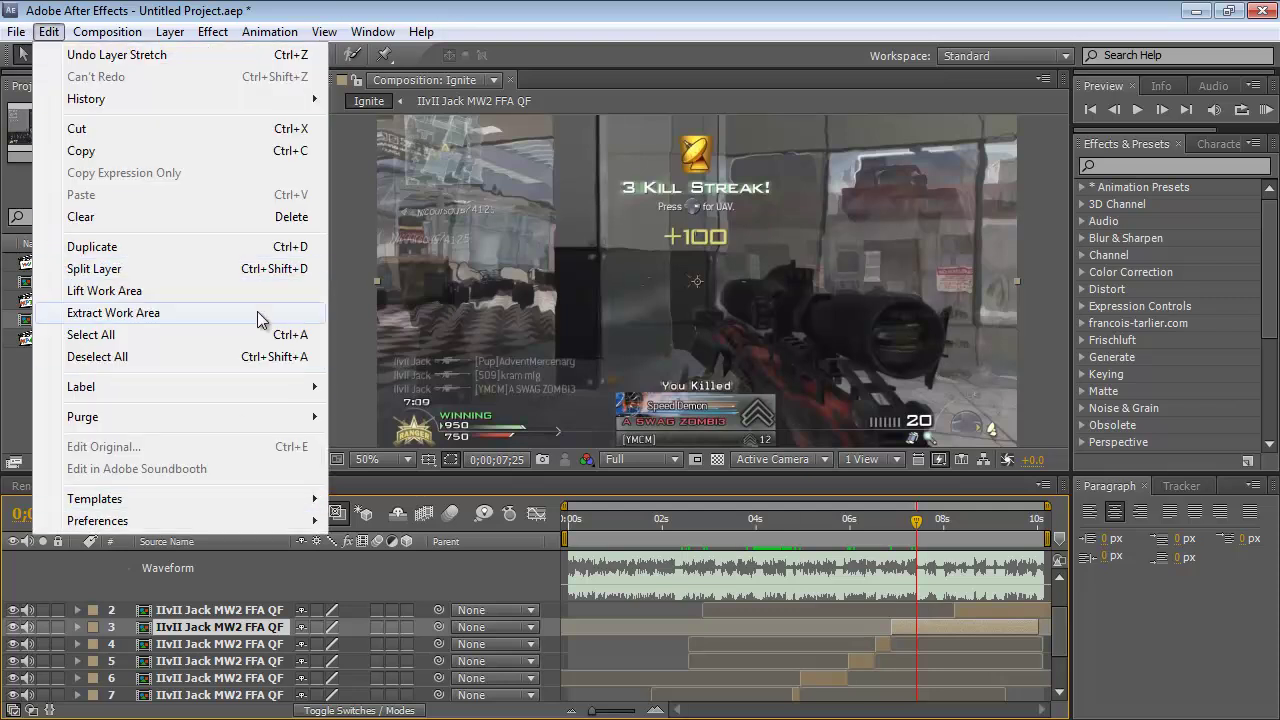
left_click(282, 269)
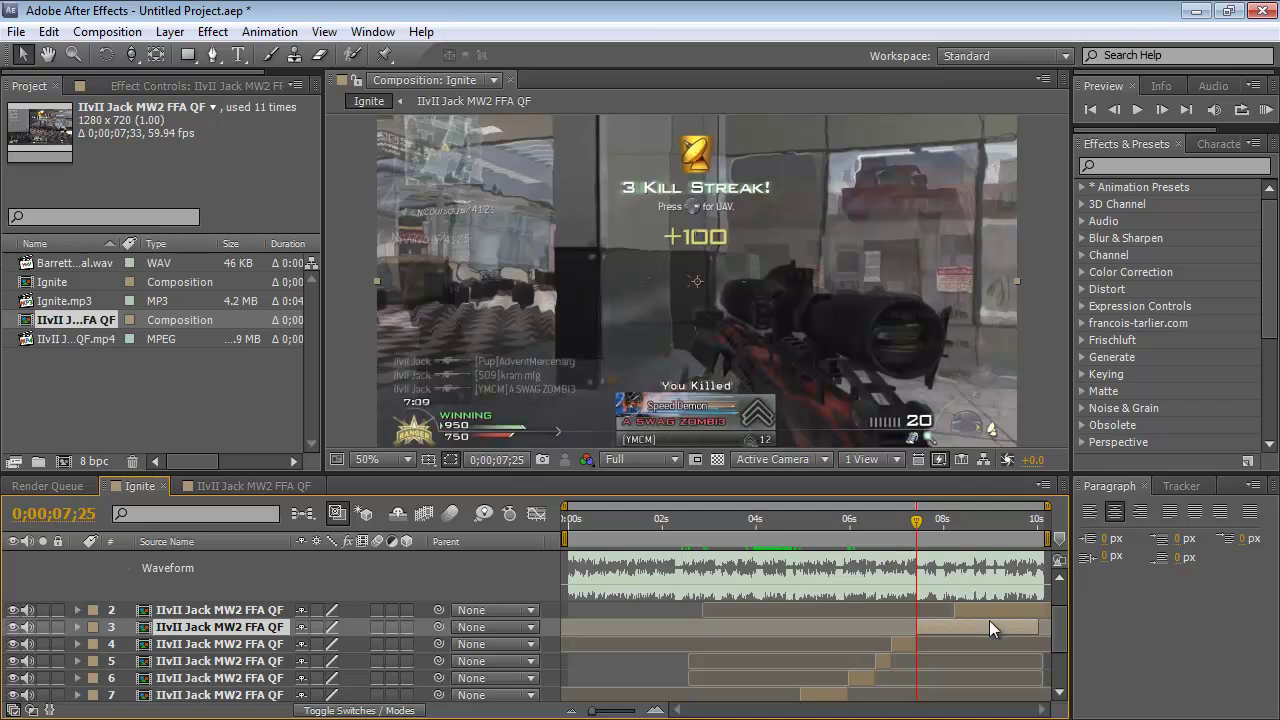
left_click_drag(990, 625, 916, 631)
Split layer 3 again at 7;50, slide the piece earlier and trim its in-point to the playhead
left_click_drag(920, 518, 938, 528)
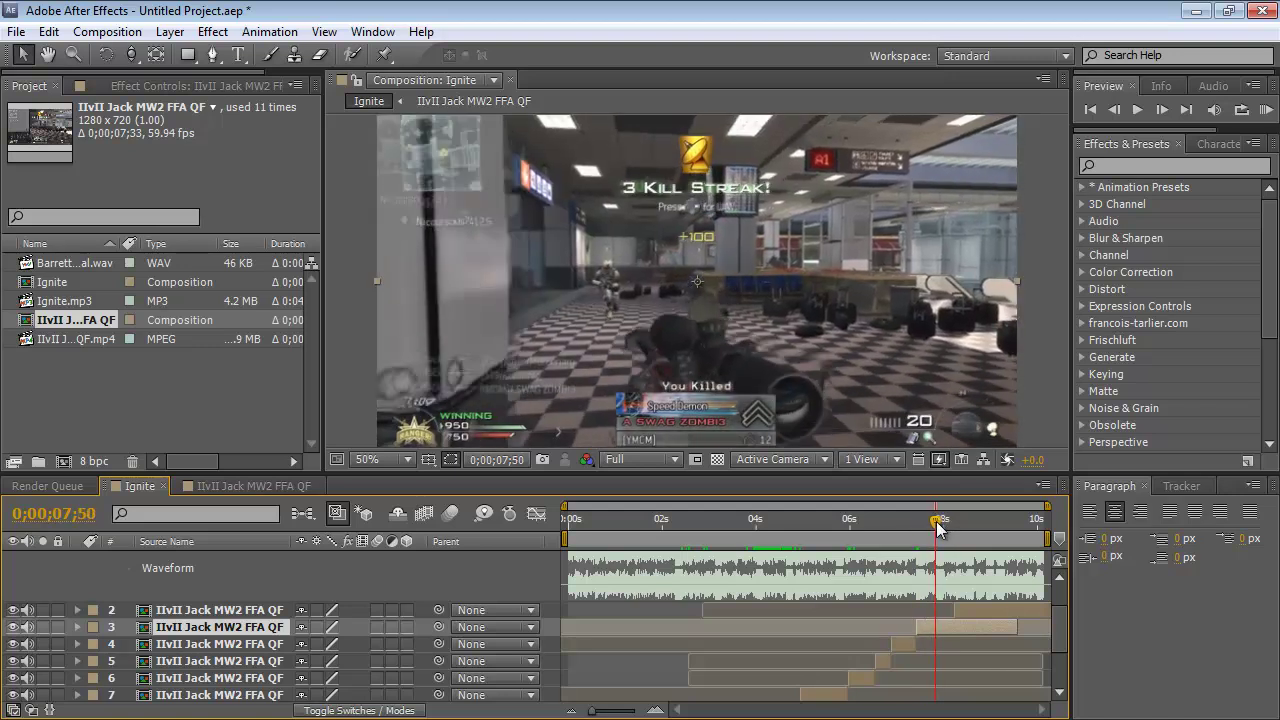
right_click(940, 630)
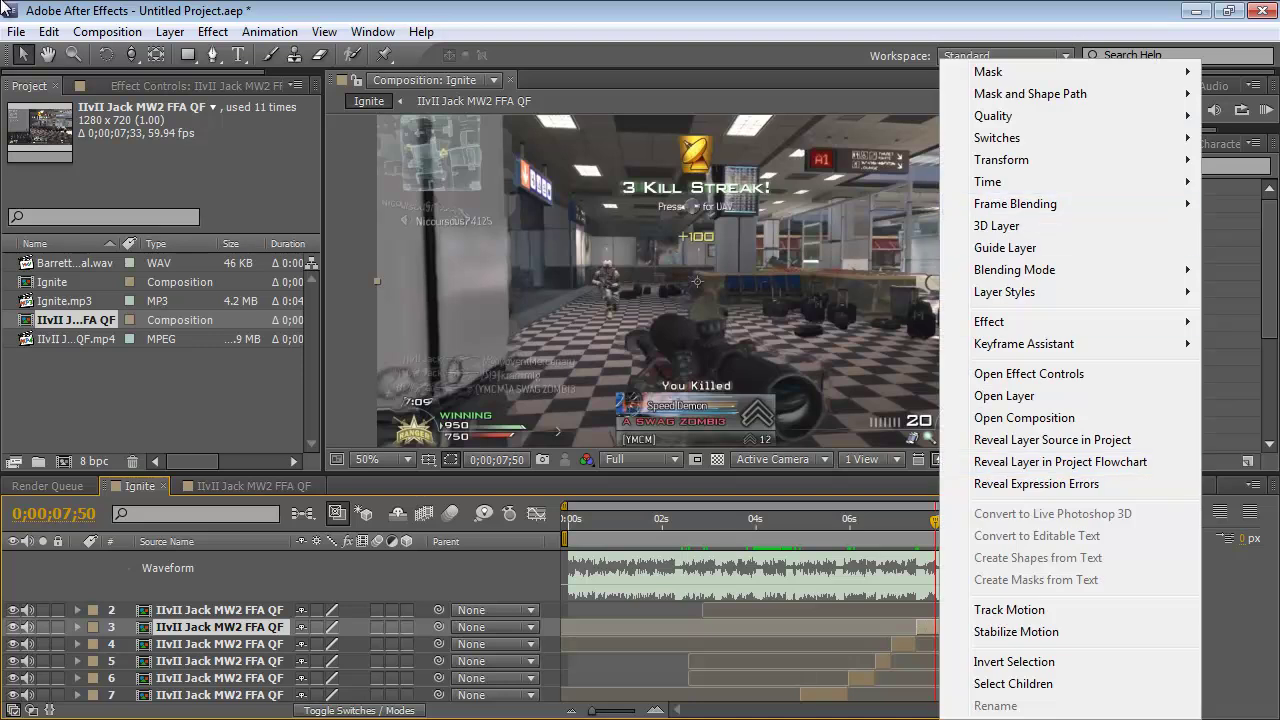
left_click(50, 31)
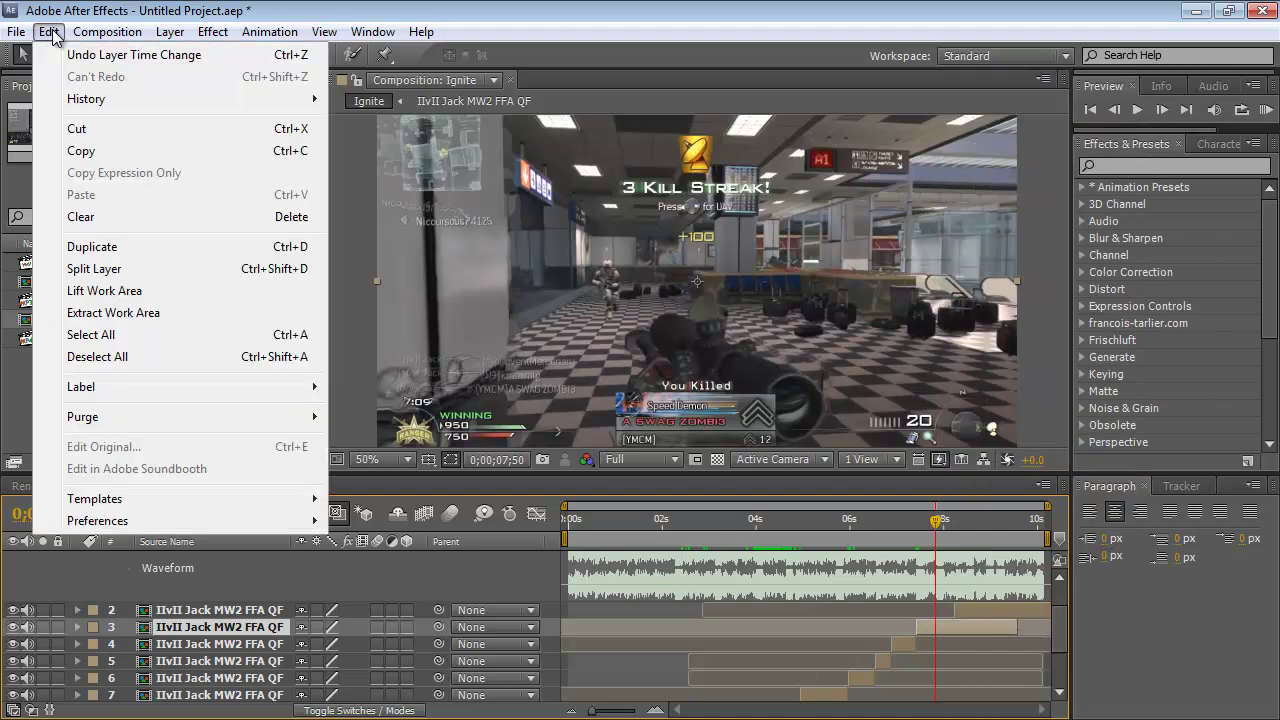
left_click(105, 269)
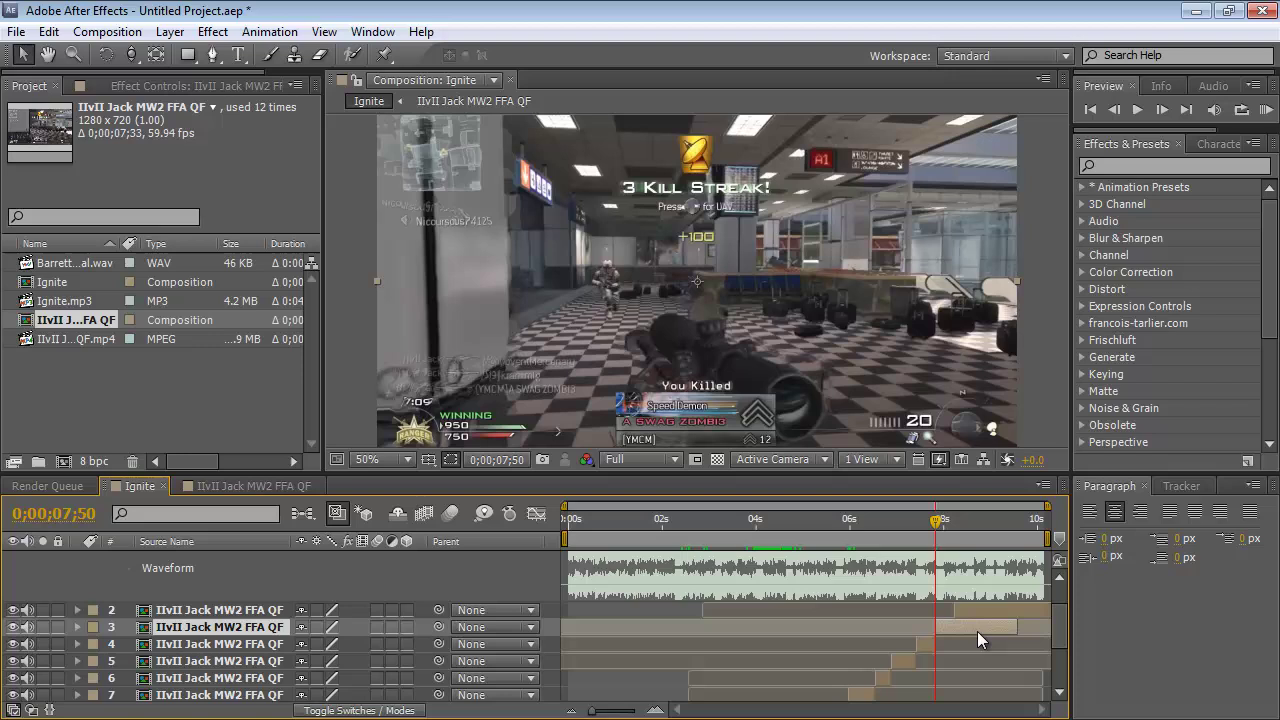
left_click_drag(977, 631, 931, 633)
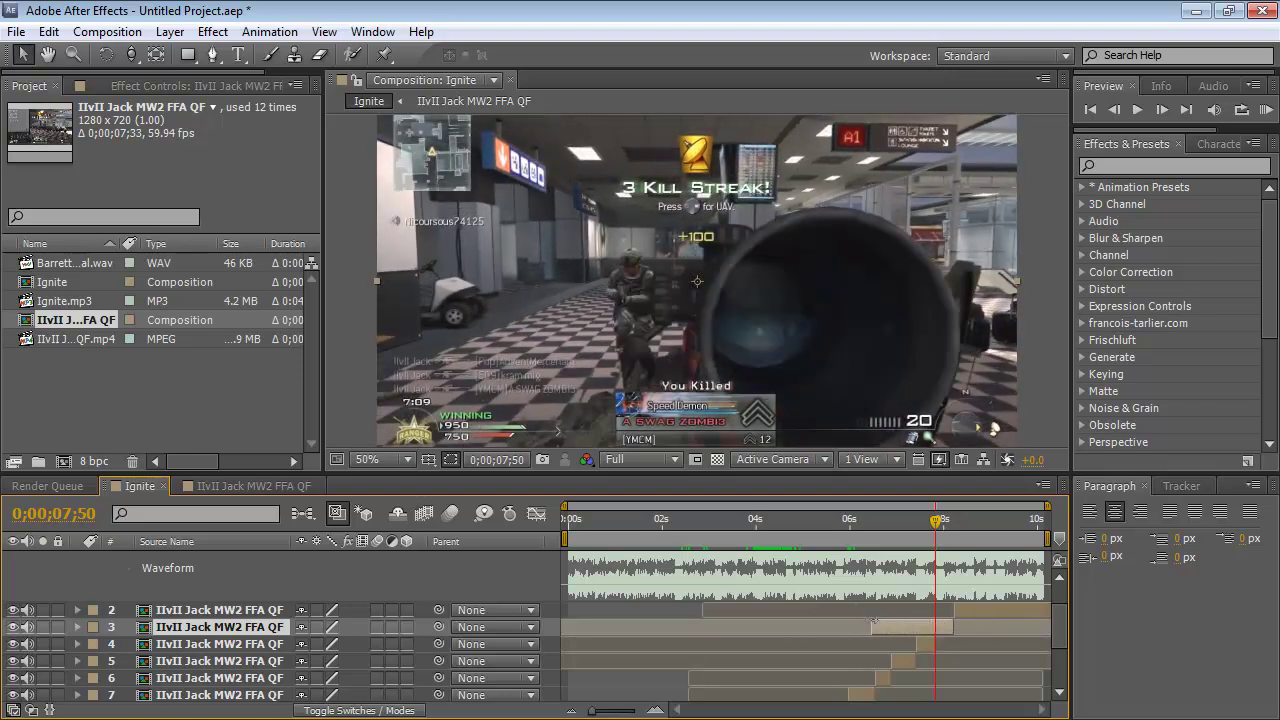
left_click_drag(873, 624, 936, 632)
mouse_move(941, 521)
left_mouse_down()
mouse_move(917, 525)
mouse_move(967, 523)
mouse_move(955, 536)
left_mouse_up()
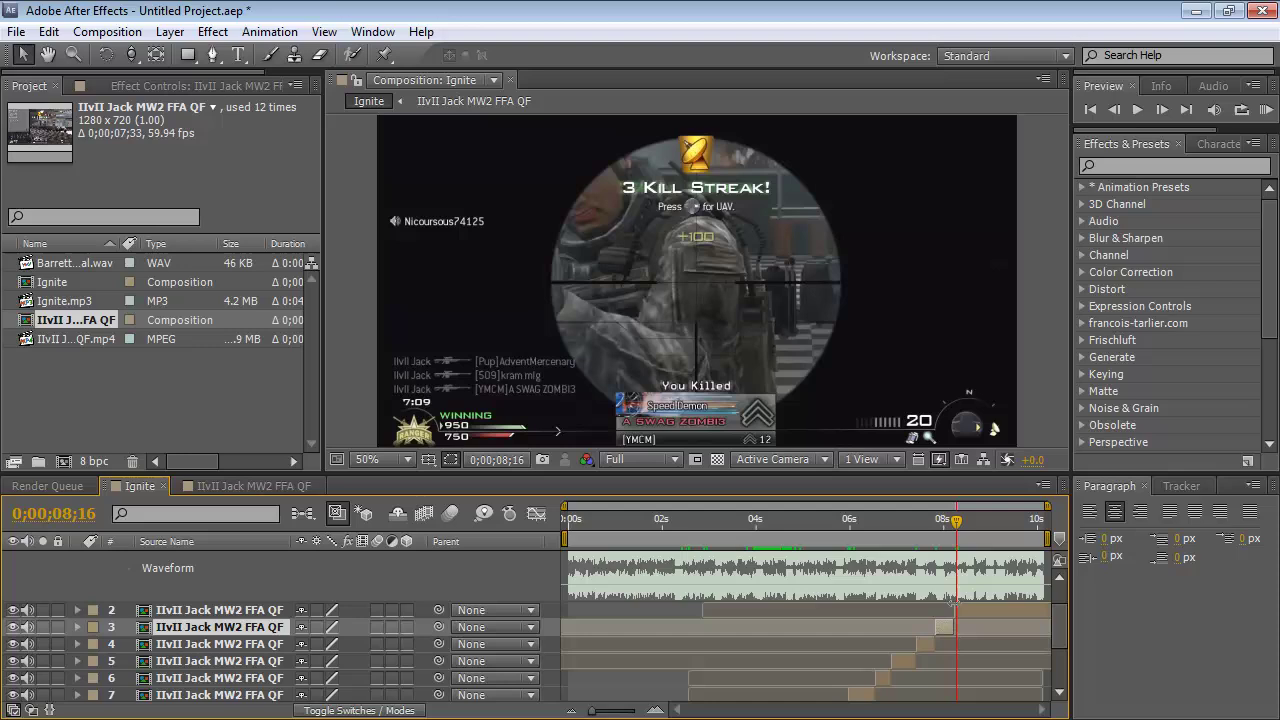
Find the 0;00;07;59 beat, then nudge layer 3's clip a few frames later so its cut lands there
key("Page_Down")
left_click(952, 608)
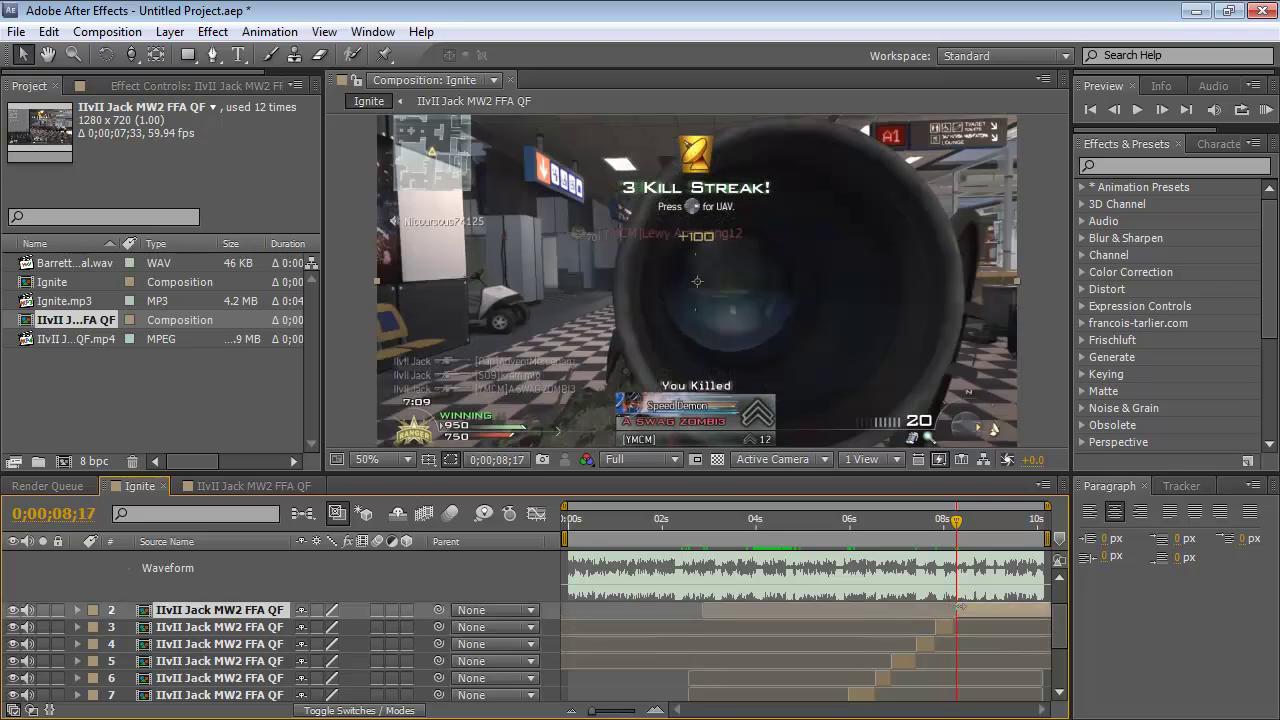
left_click(940, 626)
left_click_drag(928, 520, 942, 520)
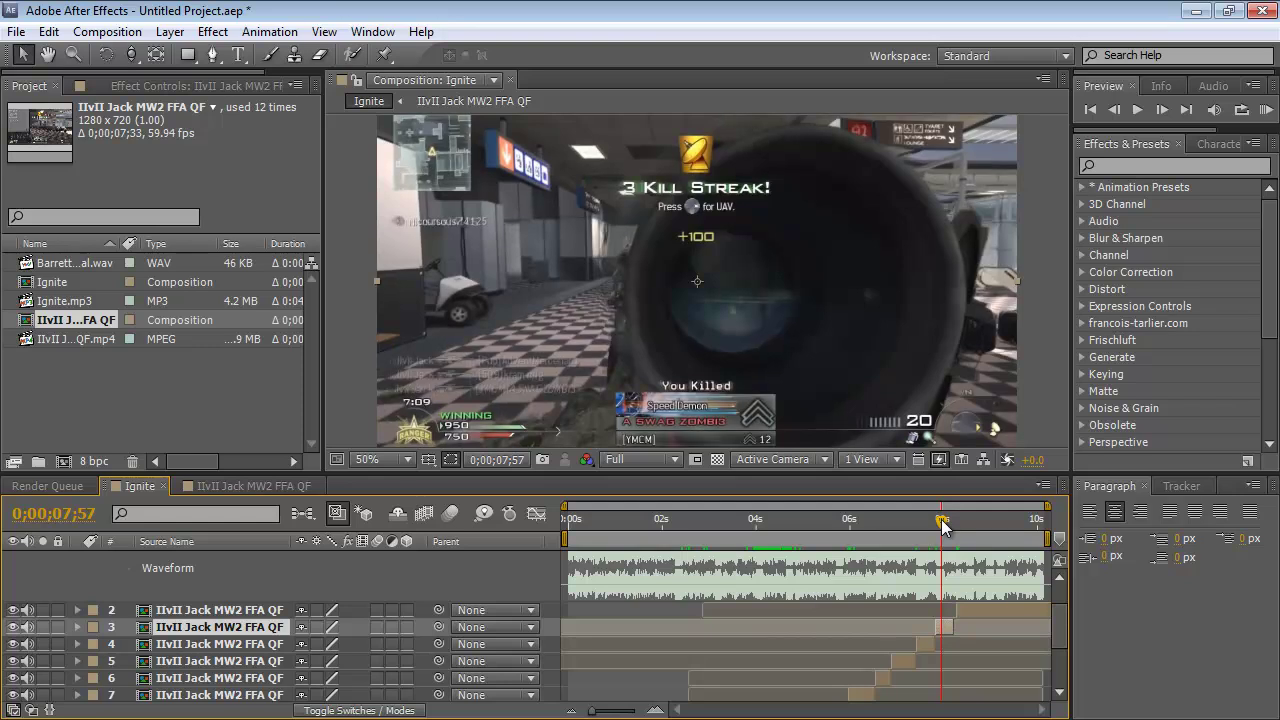
key("Page_Down")
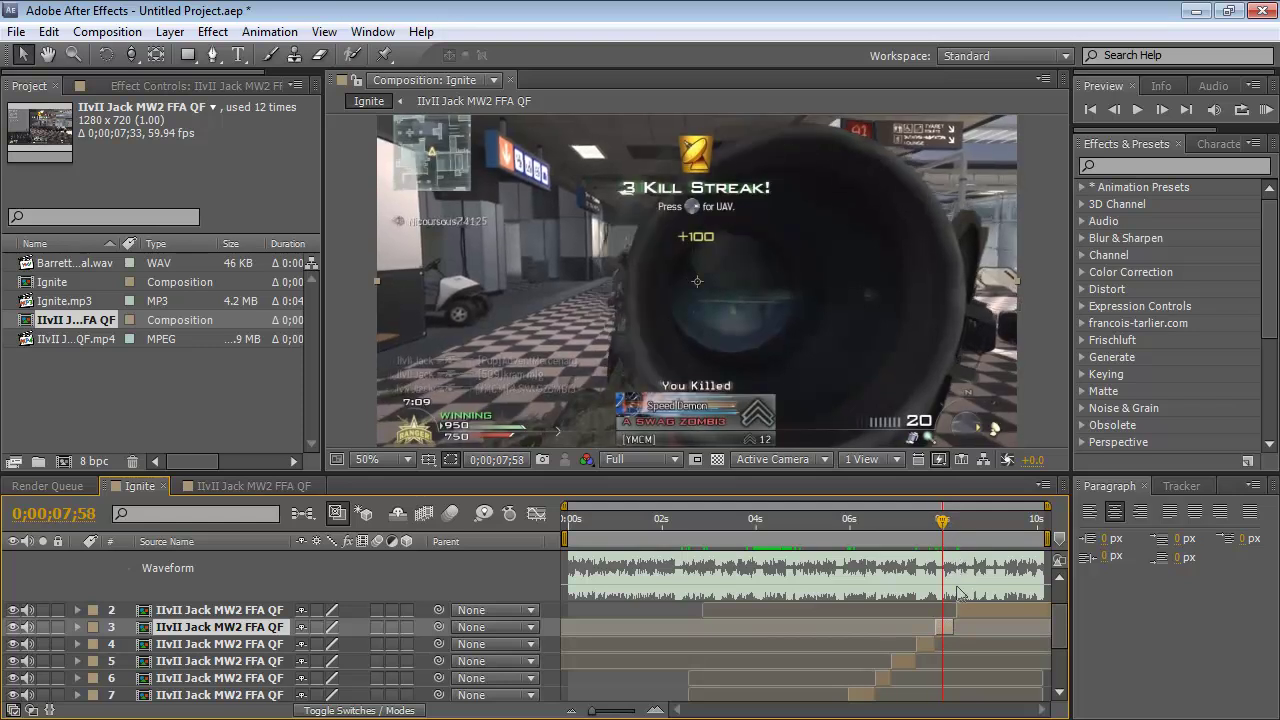
key("Page_Down")
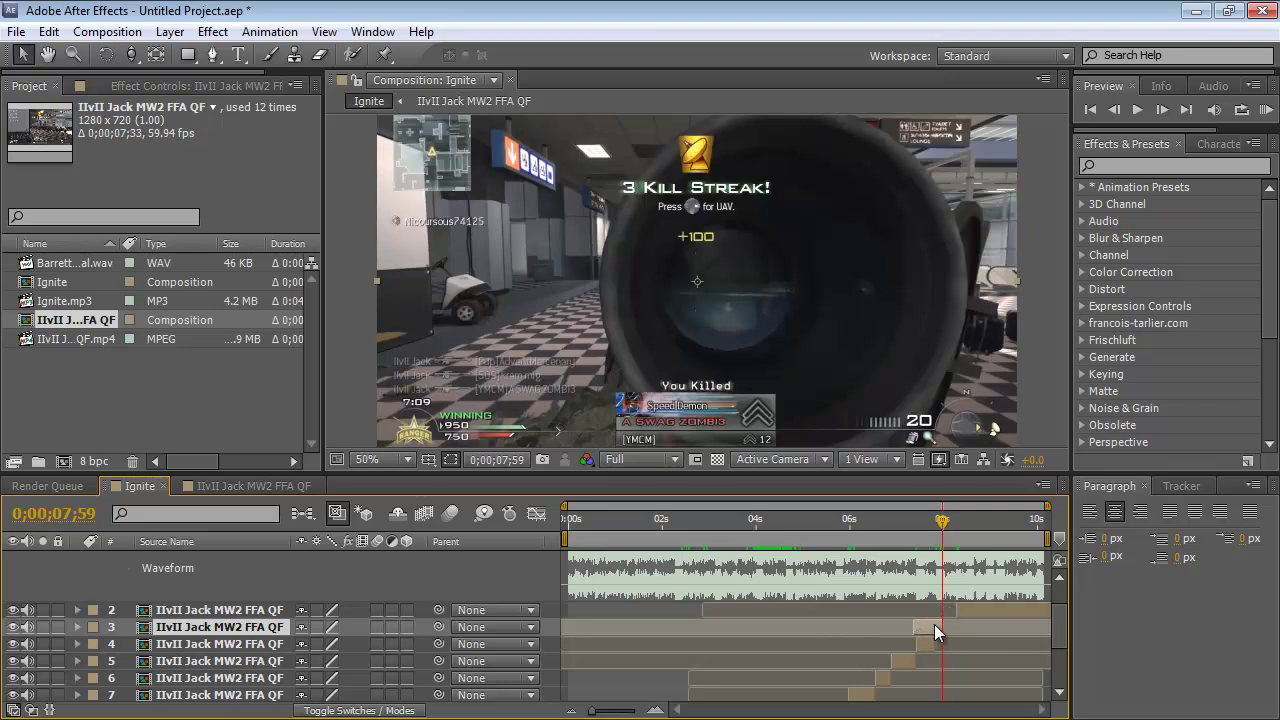
left_click_drag(934, 627, 947, 627)
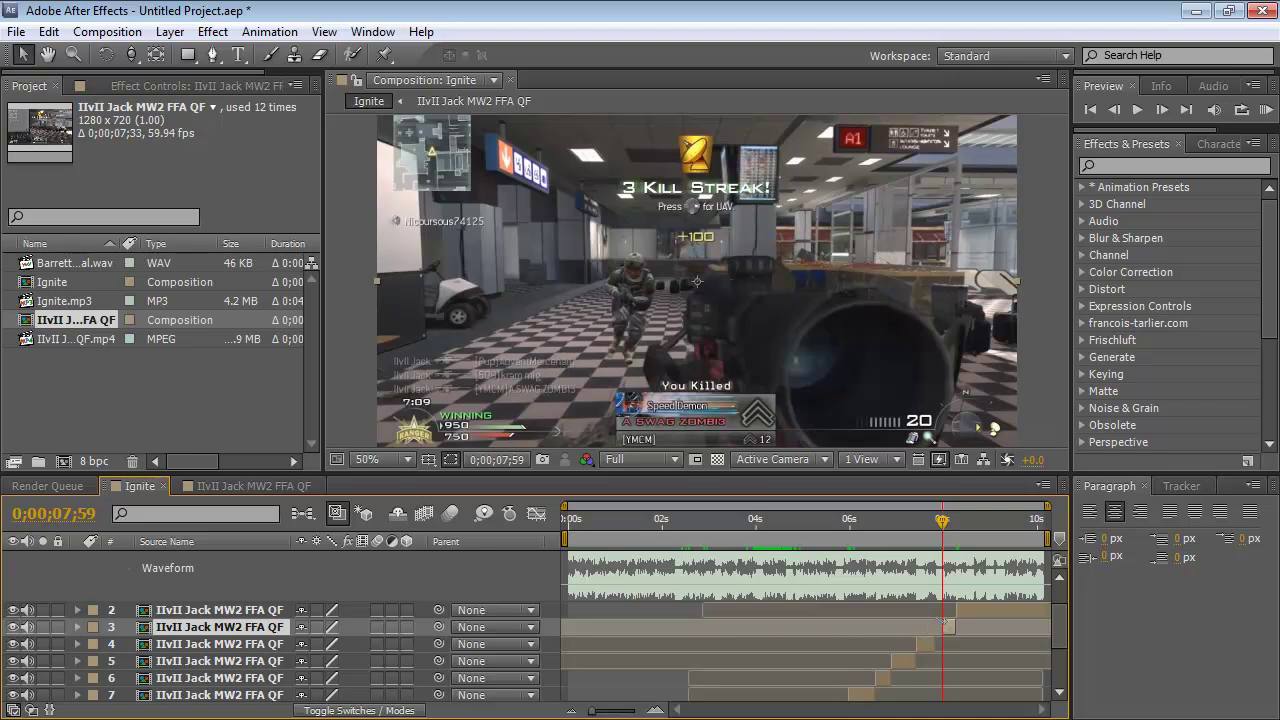
left_click_drag(941, 522, 913, 526)
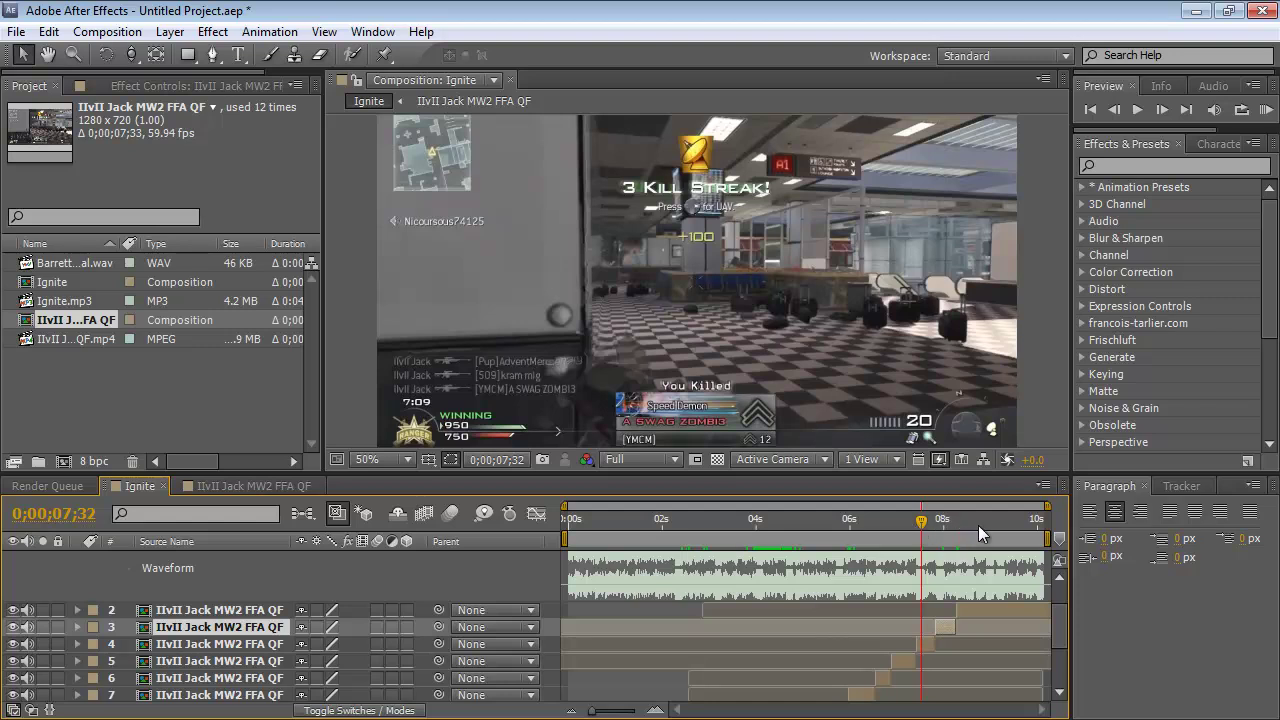
left_click_drag(967, 525, 971, 524)
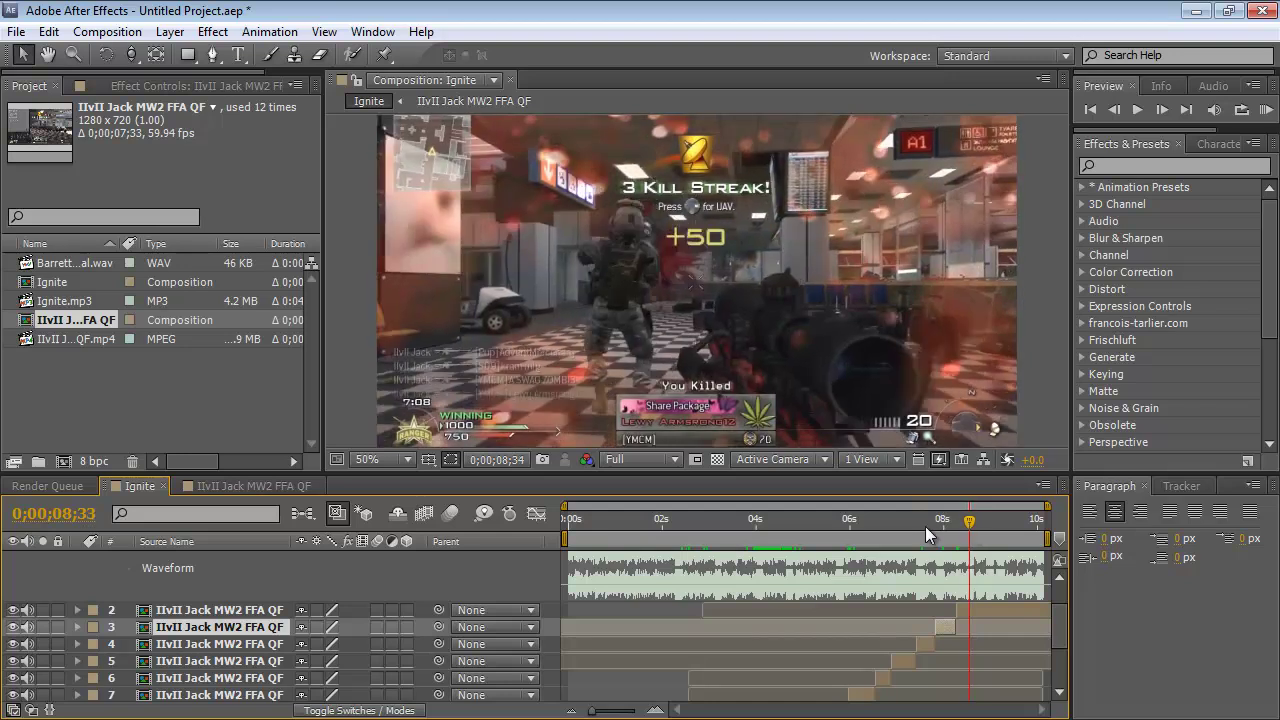
Split layer 2 at the current time, around 0;00;08;35
left_click(969, 615)
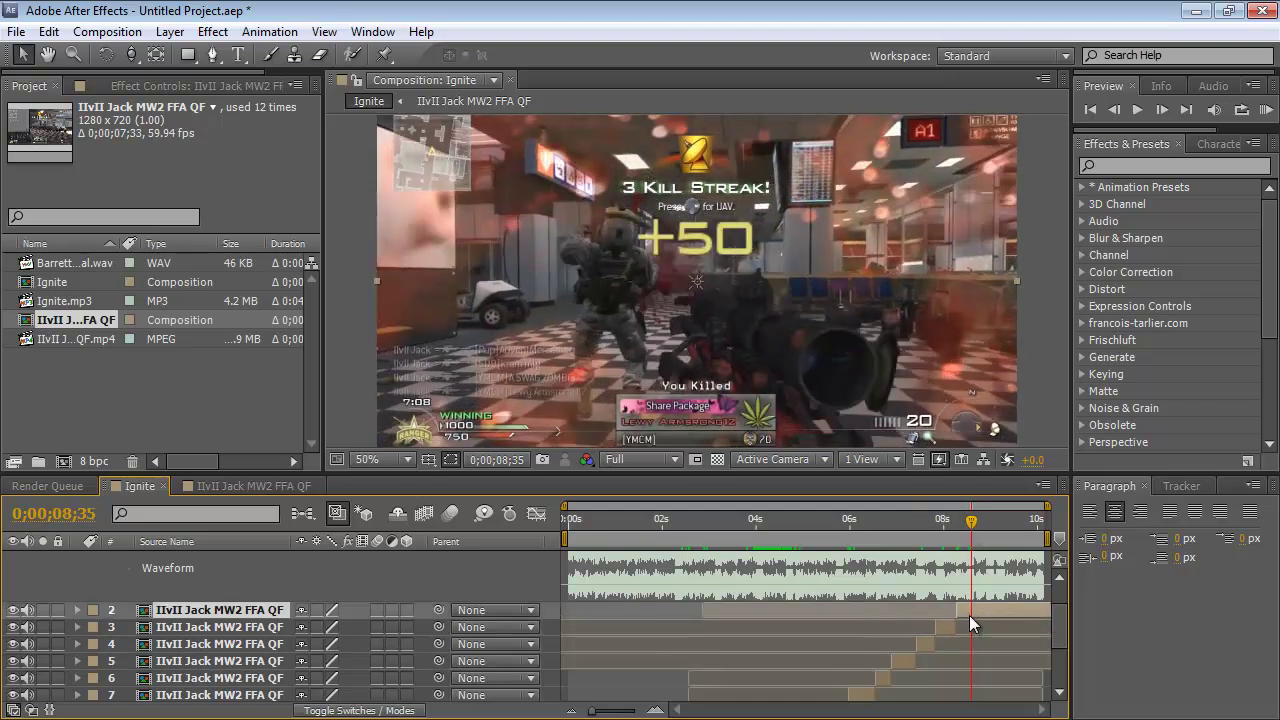
left_click(276, 489)
left_click(114, 489)
left_click(49, 32)
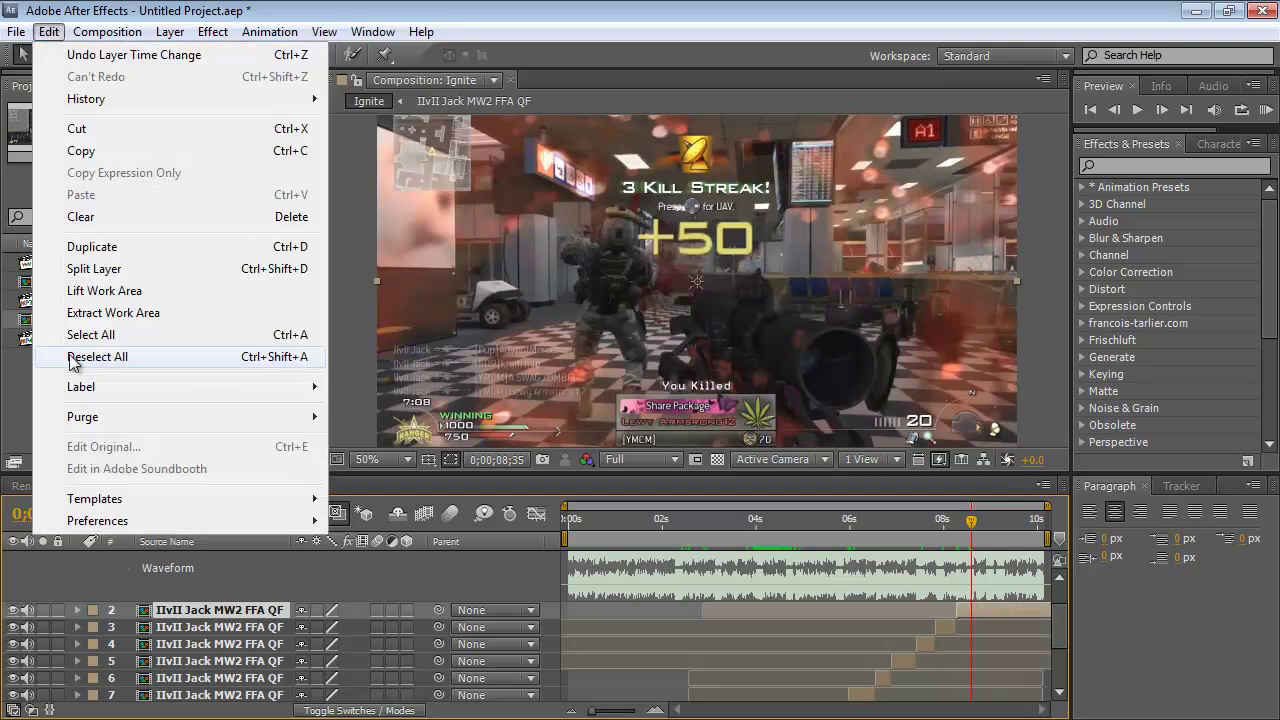
left_click(137, 428)
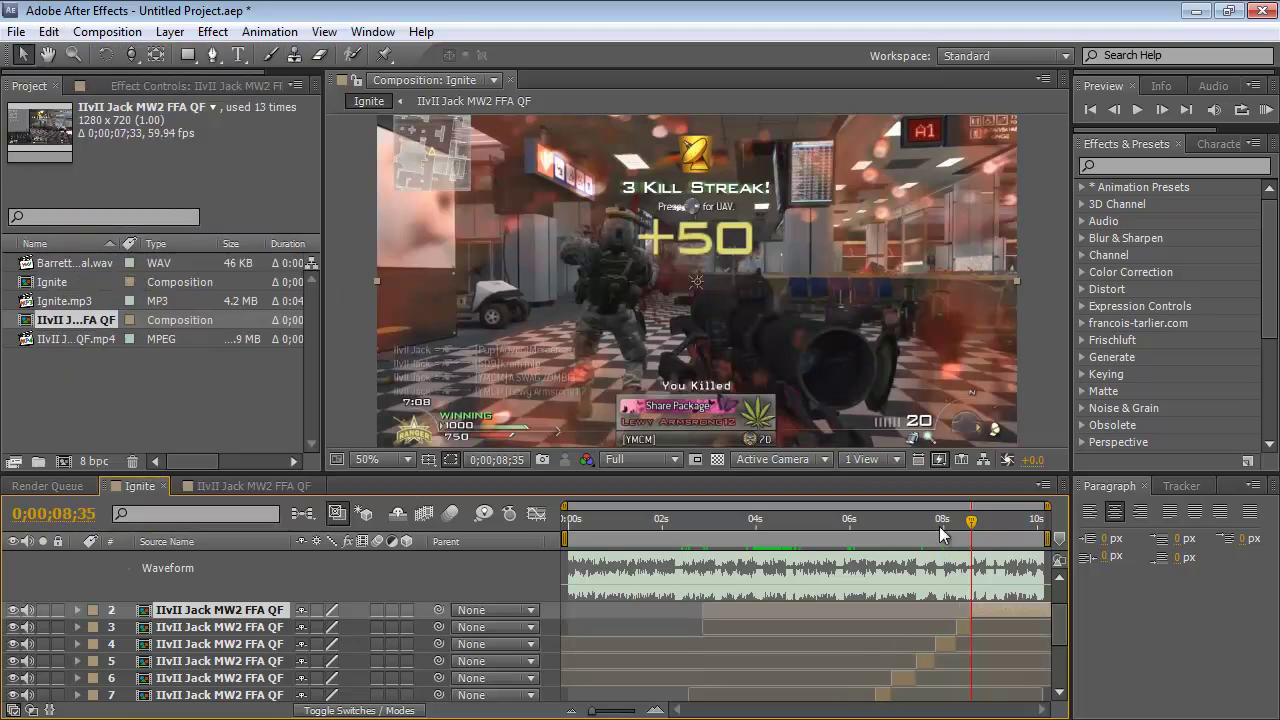
Time-stretch the new layer 2 section to 500% for slow motion and review it
left_click_drag(973, 524, 982, 523)
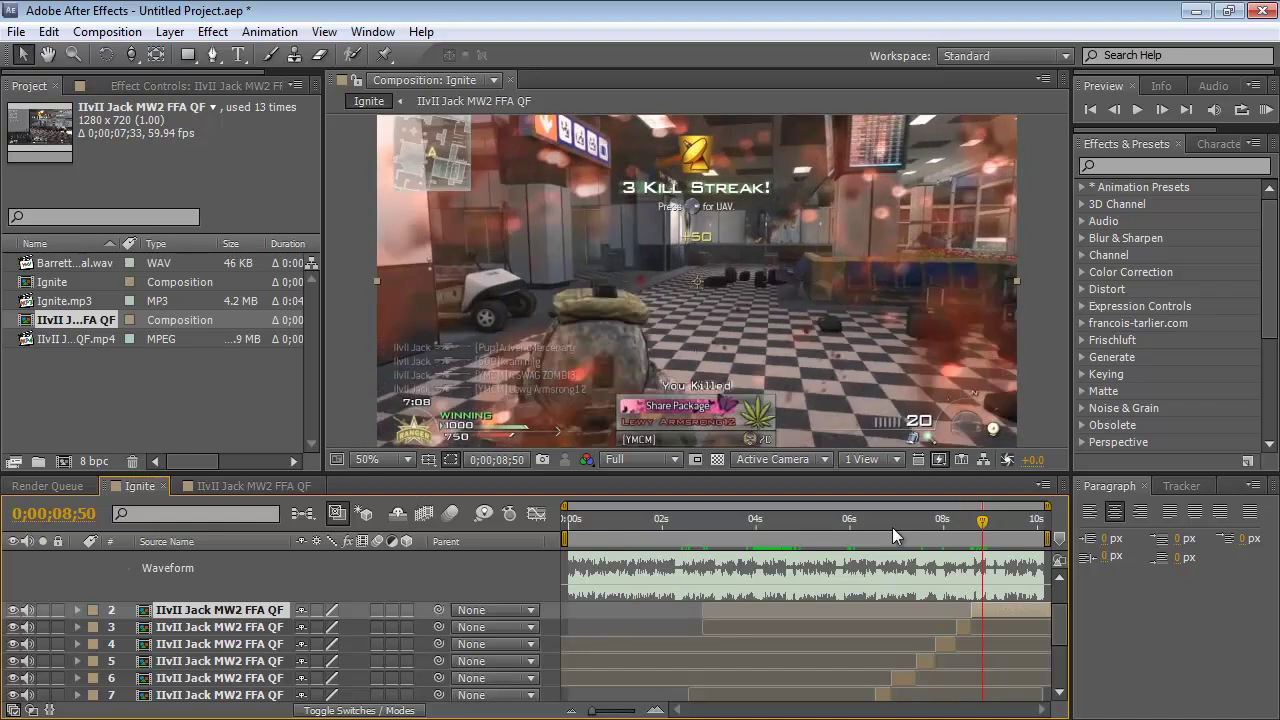
right_click(168, 613)
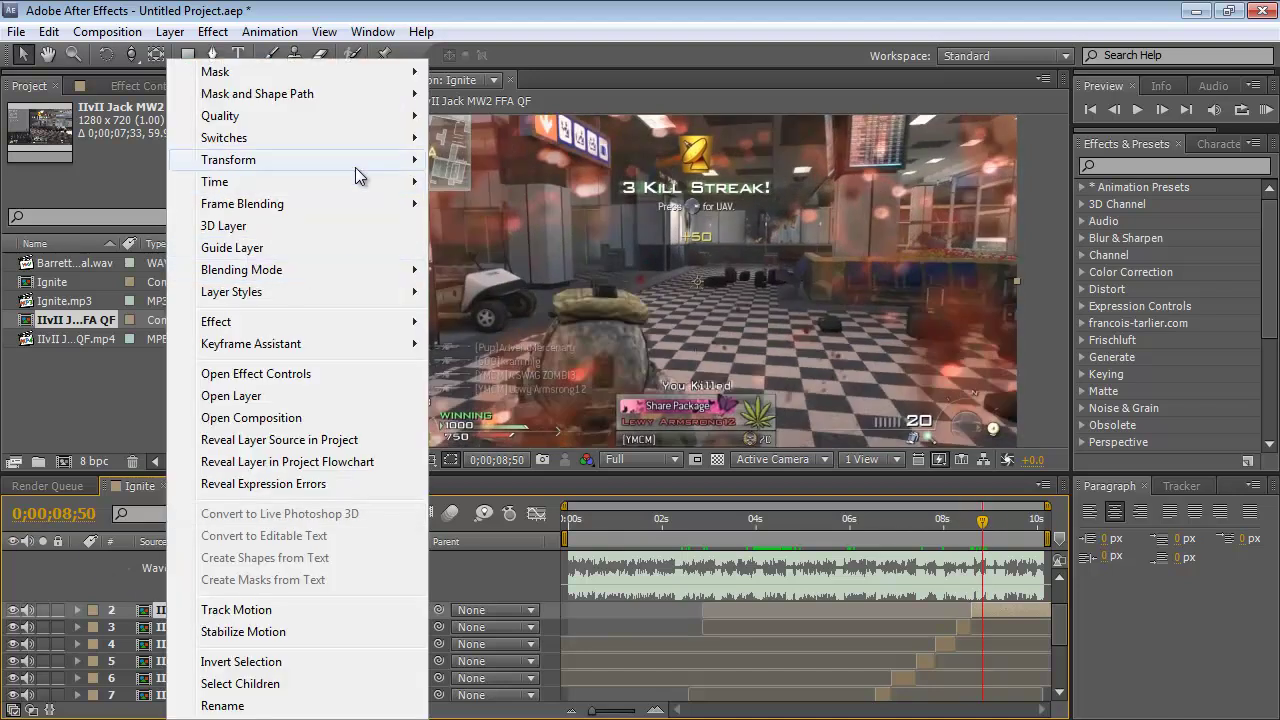
mouse_move(345, 183)
left_click(530, 225)
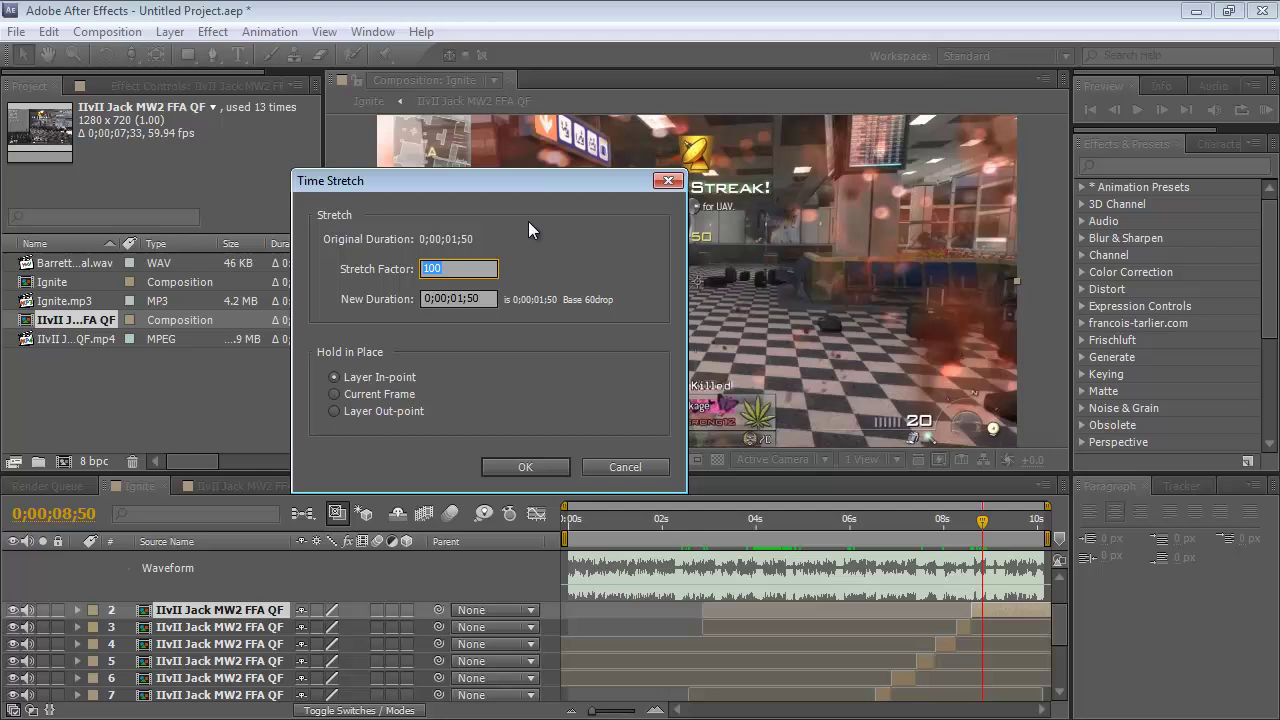
type("500")
key("Return")
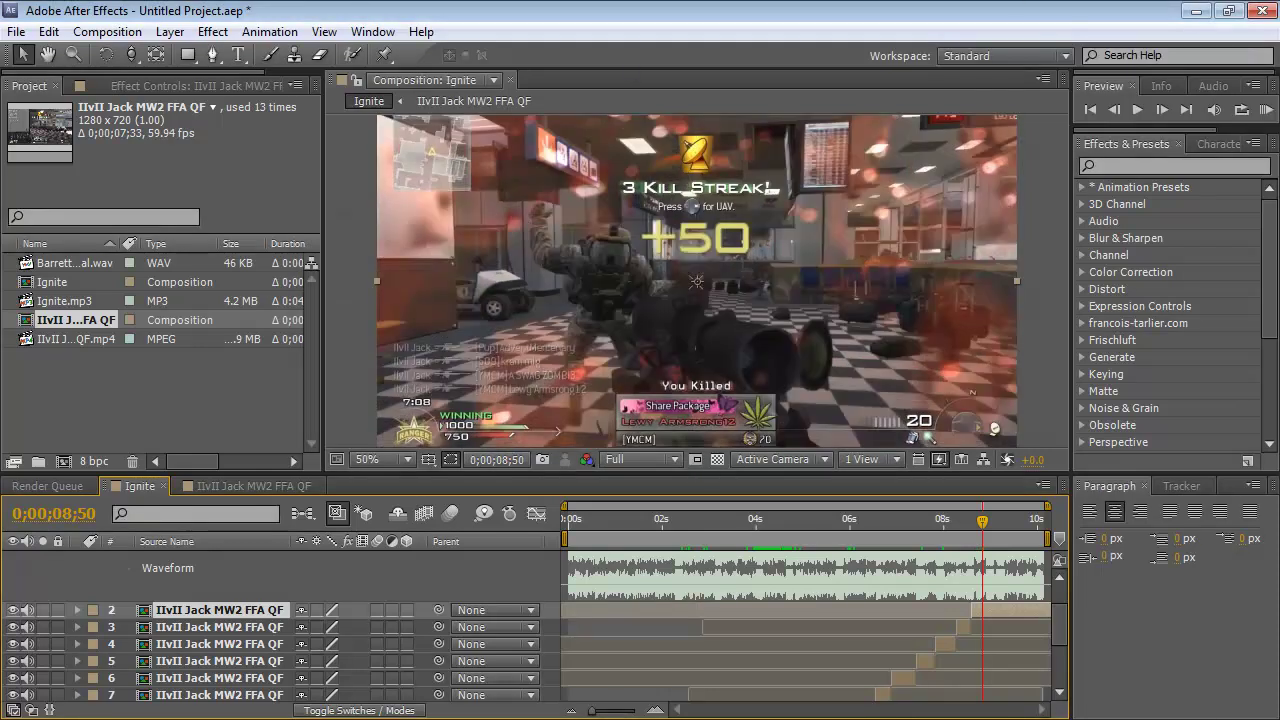
left_click_drag(965, 524, 686, 558)
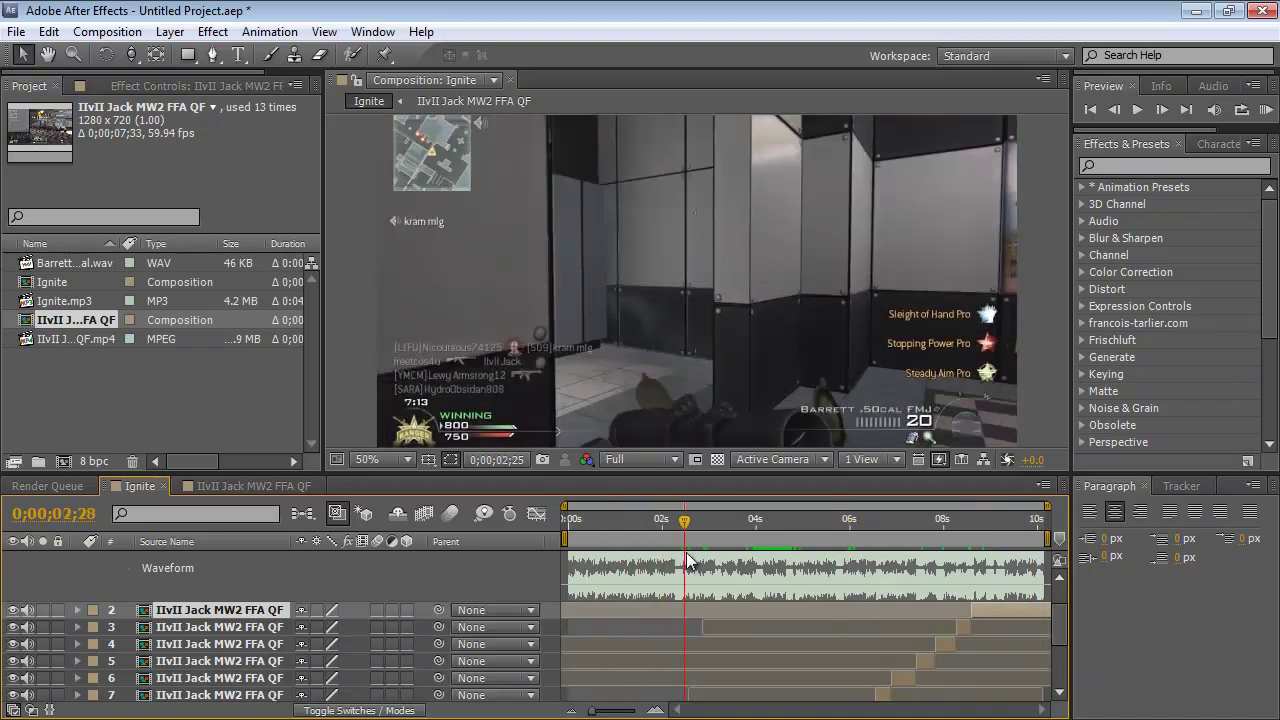
Start the work area at about 0;00;02;31 and play a RAM preview with audio
left_click_drag(564, 540, 671, 541)
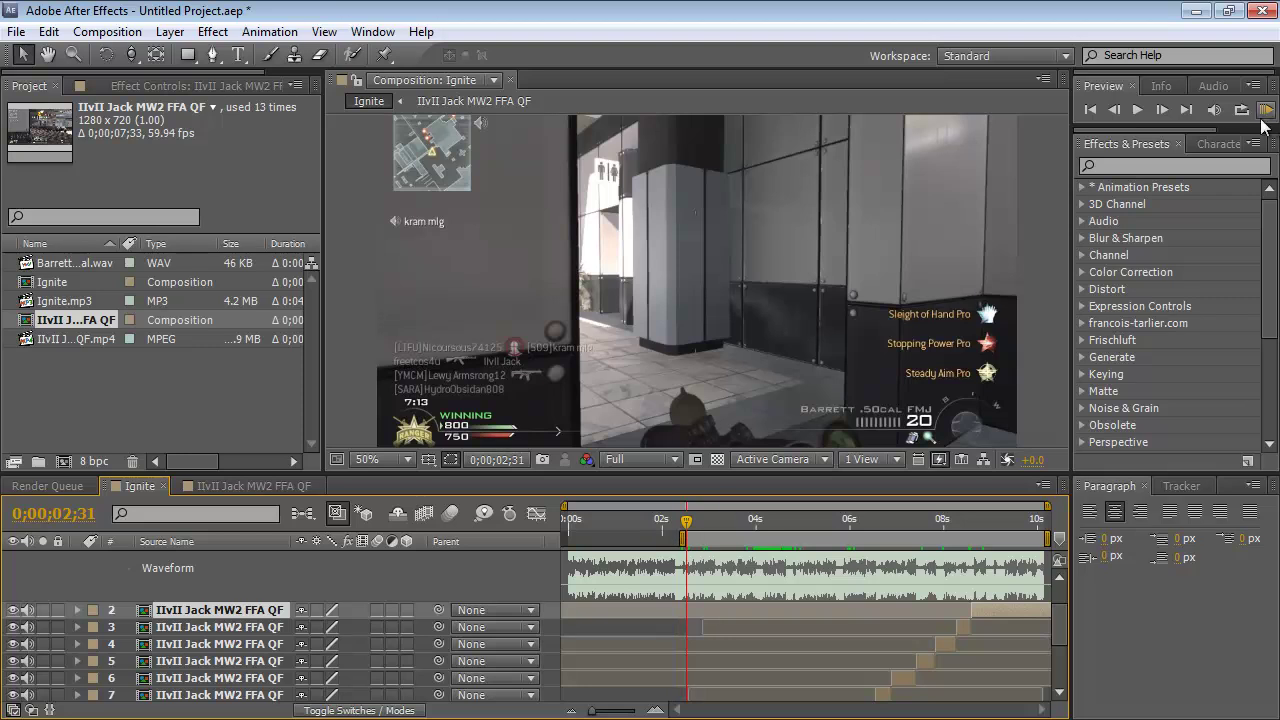
left_click(1265, 112)
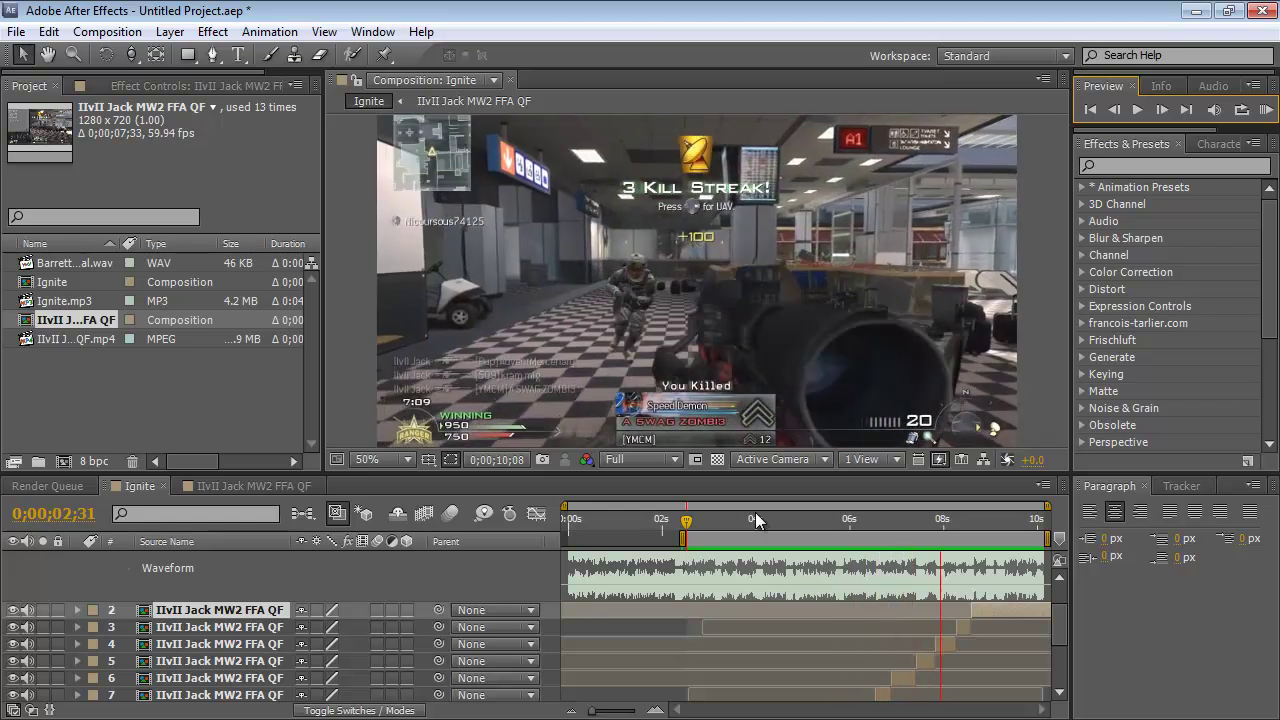
Stop the preview and scrub back to around 7 seconds
key("space")
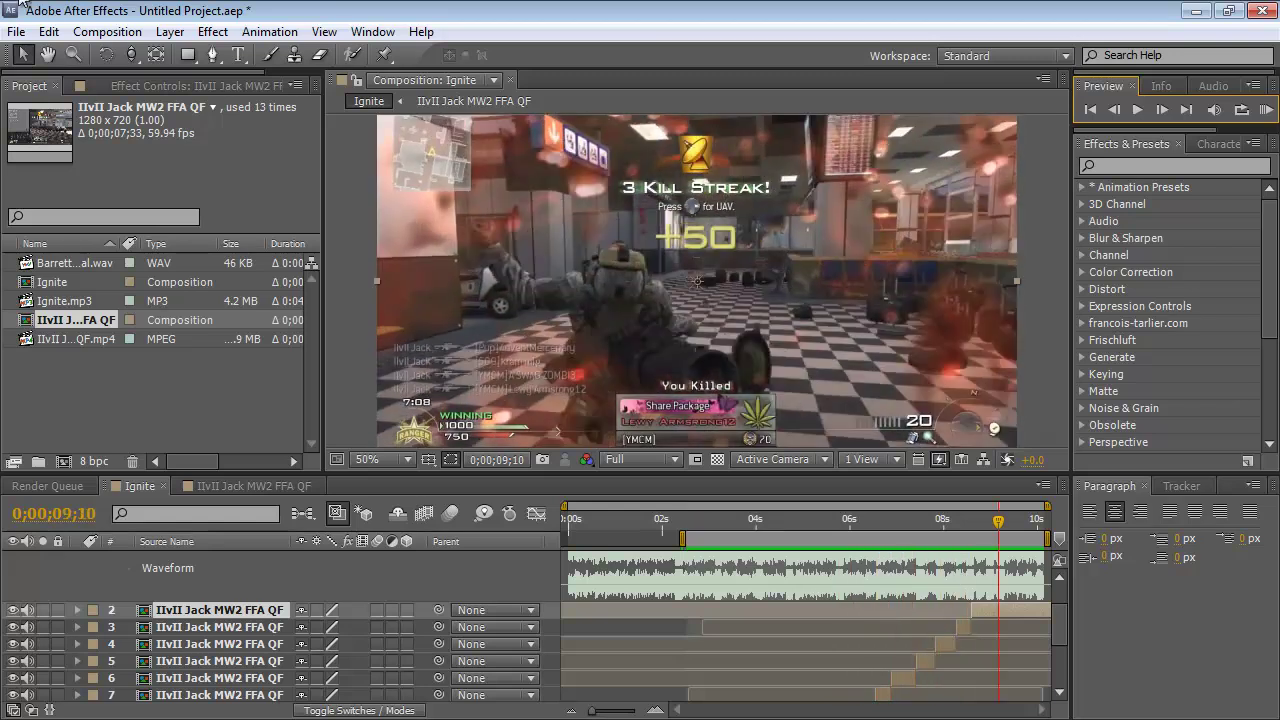
left_click_drag(722, 525, 990, 535)
scroll(857, 597, "down", 1)
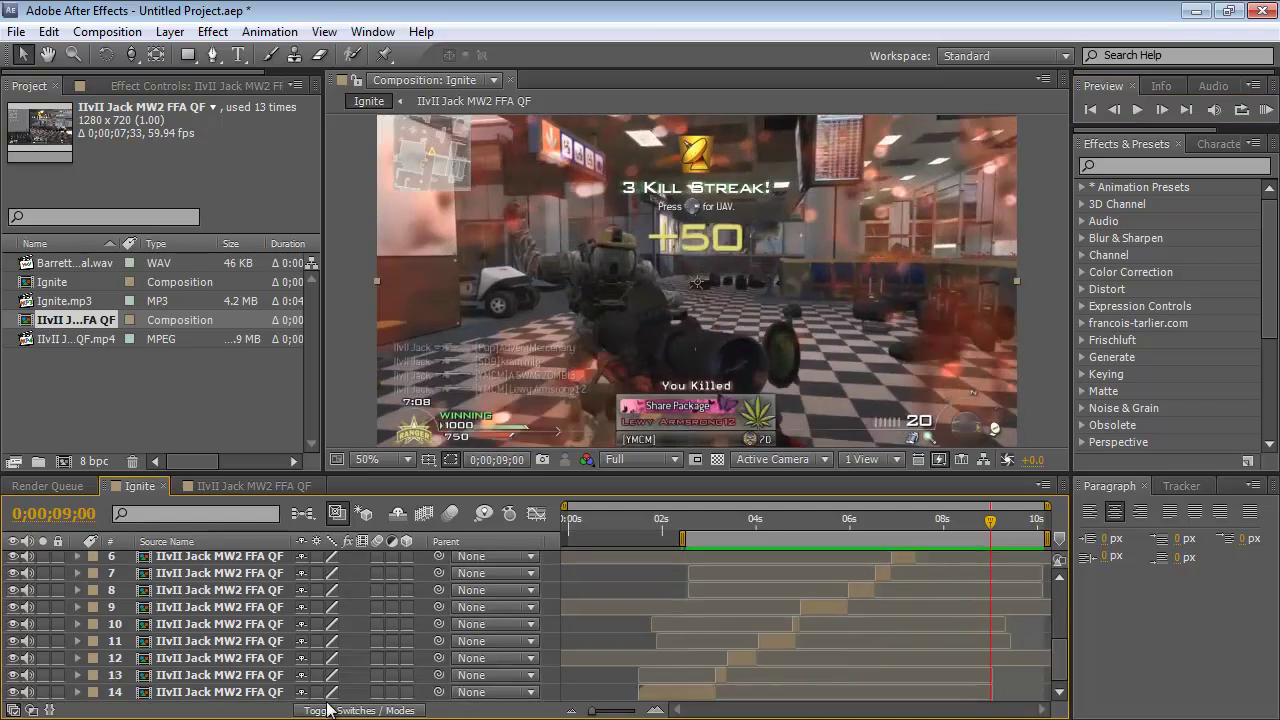
scroll(213, 680, "up", 1)
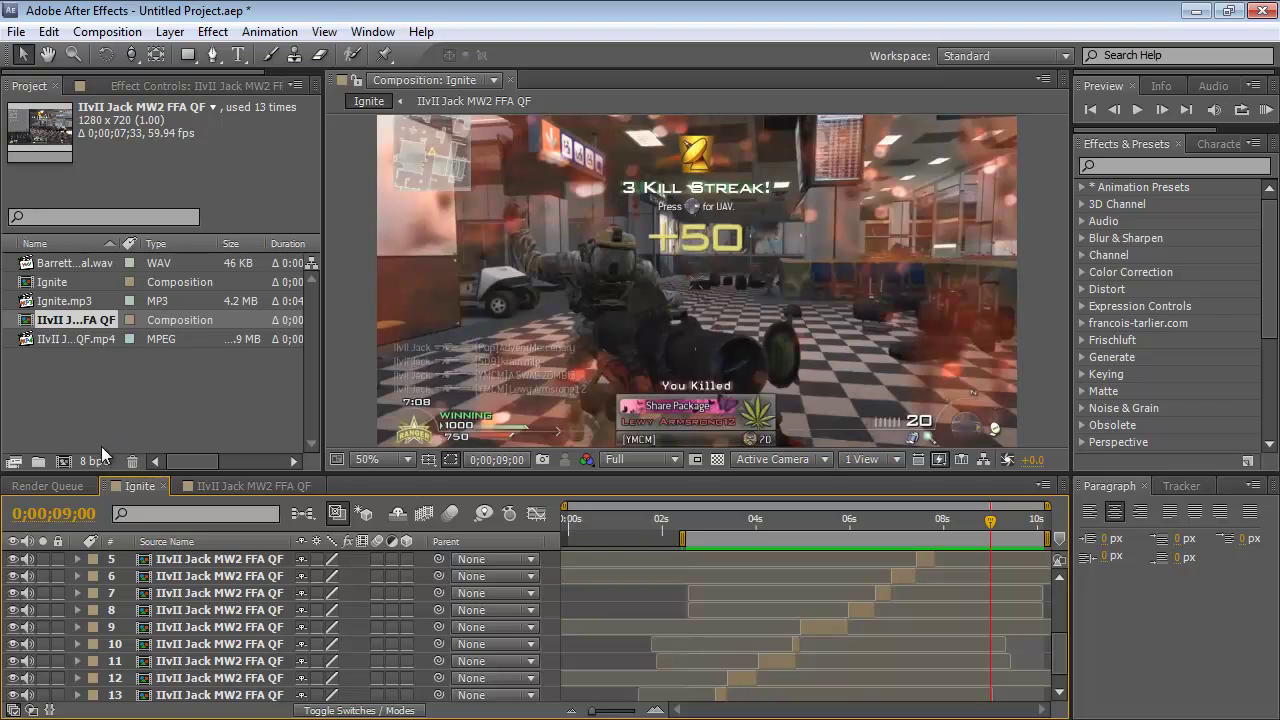
scroll(626, 638, "up", 5)
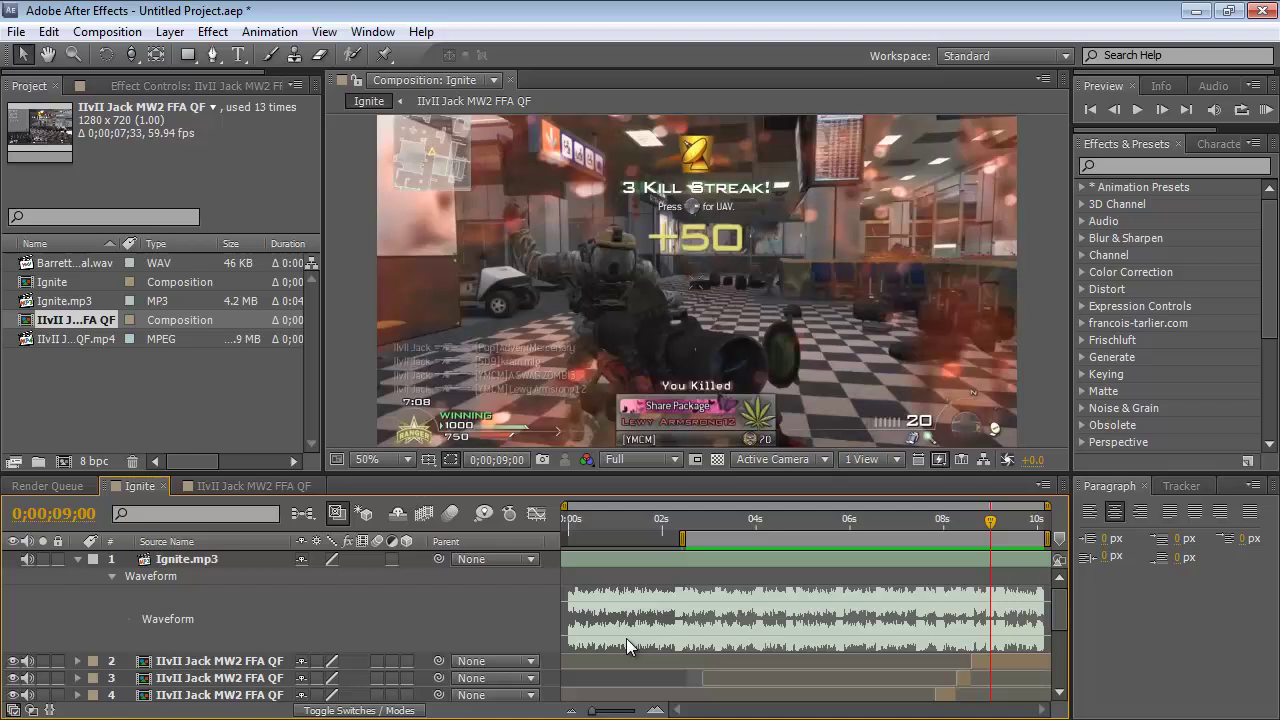
scroll(626, 638, "down", 6)
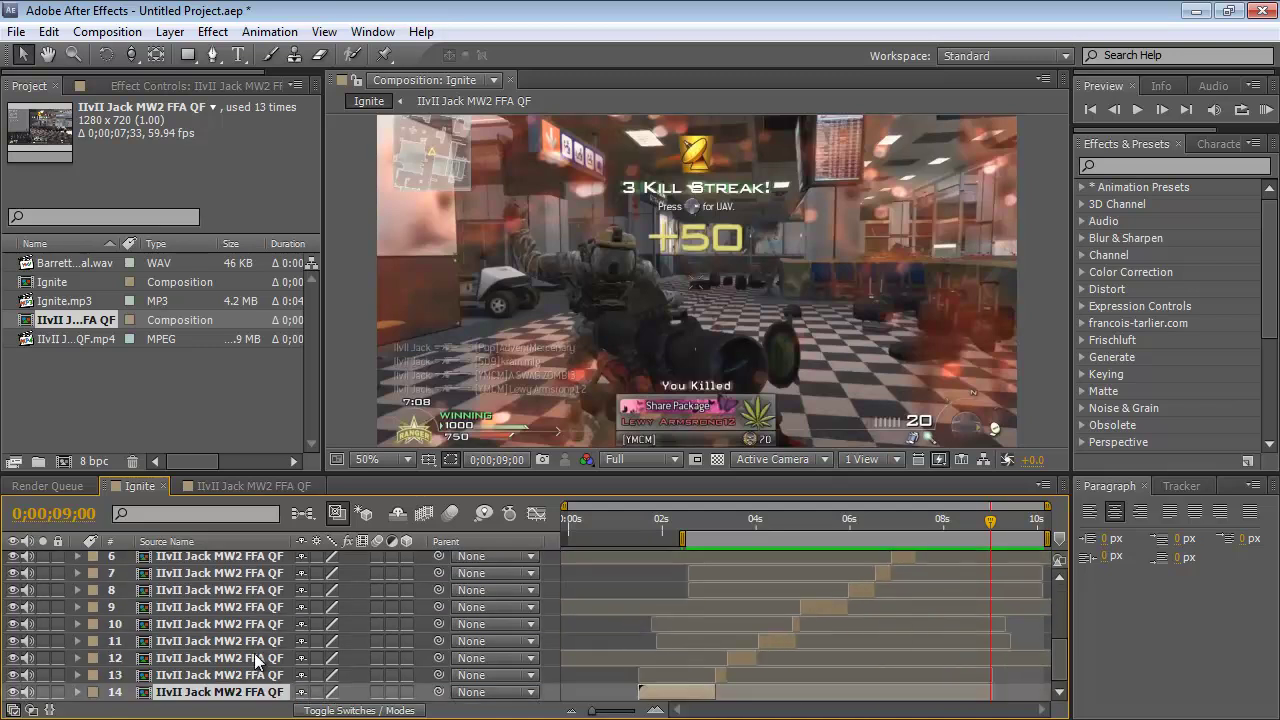
scroll(264, 698, "up", 5)
scroll(262, 693, "down", 2)
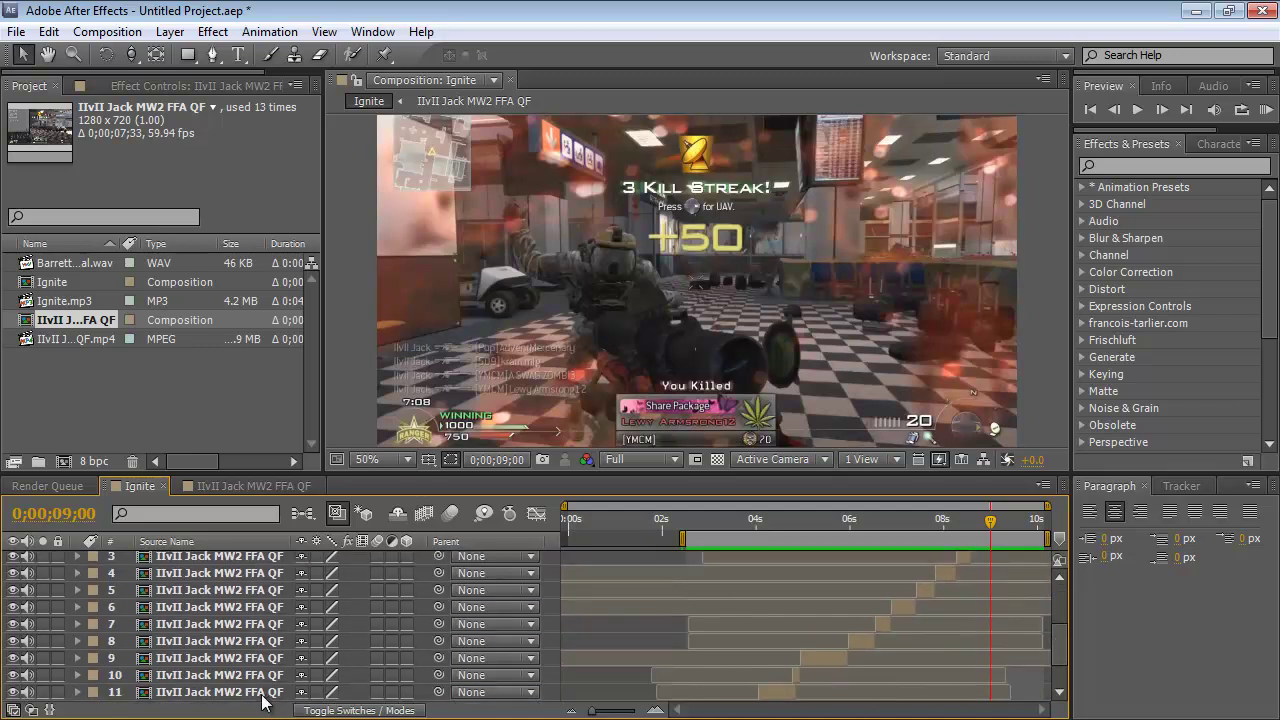
scroll(235, 652, "up", 2)
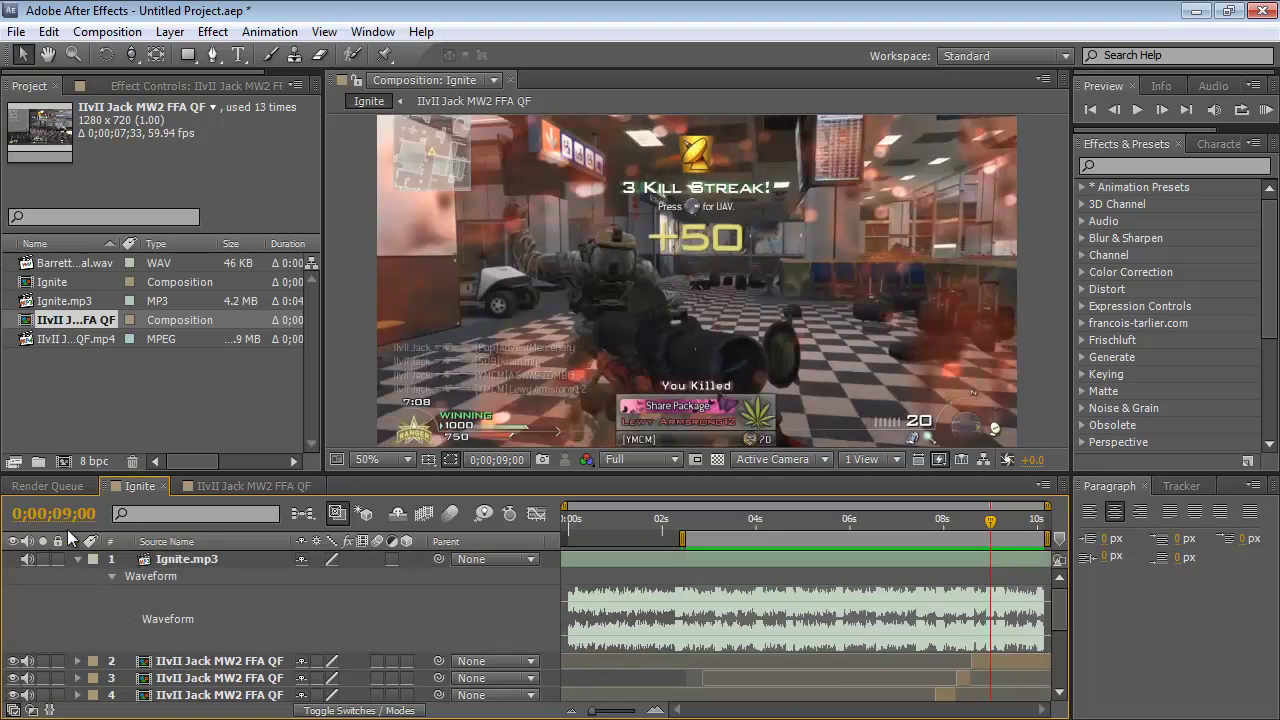
scroll(87, 562, "down", 2)
scroll(228, 566, "up", 2)
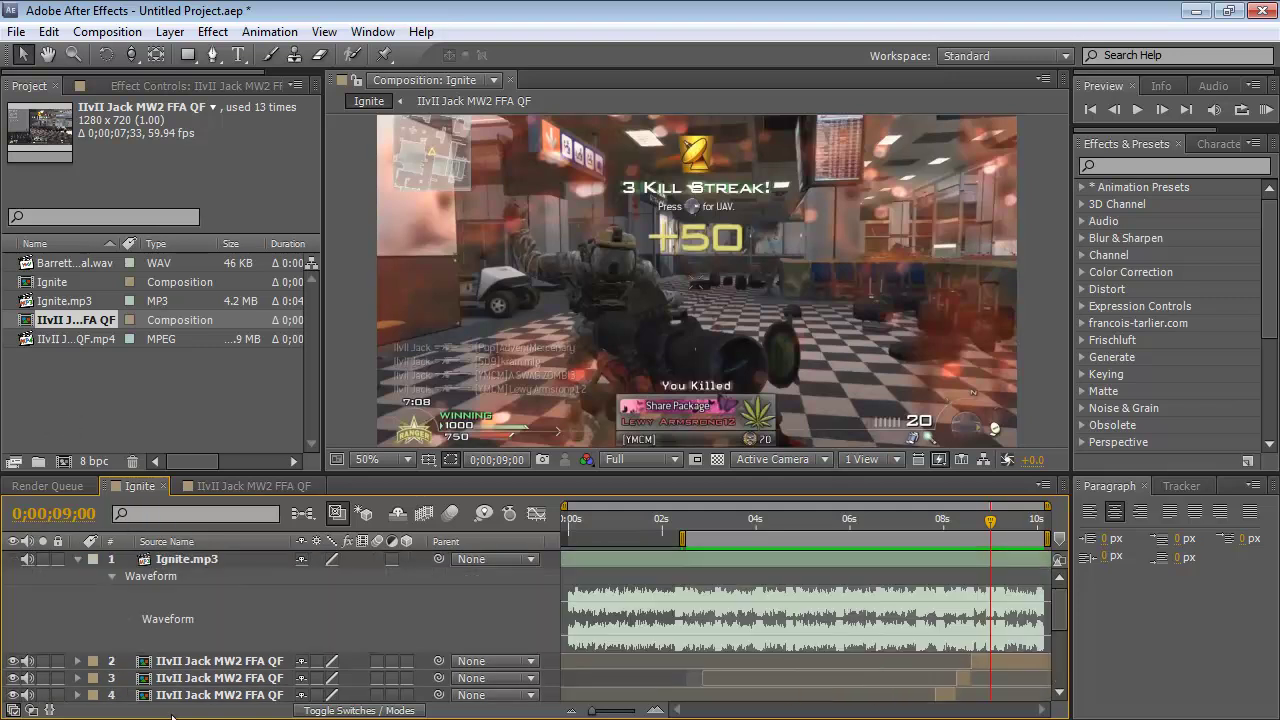
Select gameplay layers 2 through 14 and bring the playhead back to about 0;00;03;02
left_click(222, 662)
scroll(222, 663, "down", 4)
left_click(214, 697, "shift")
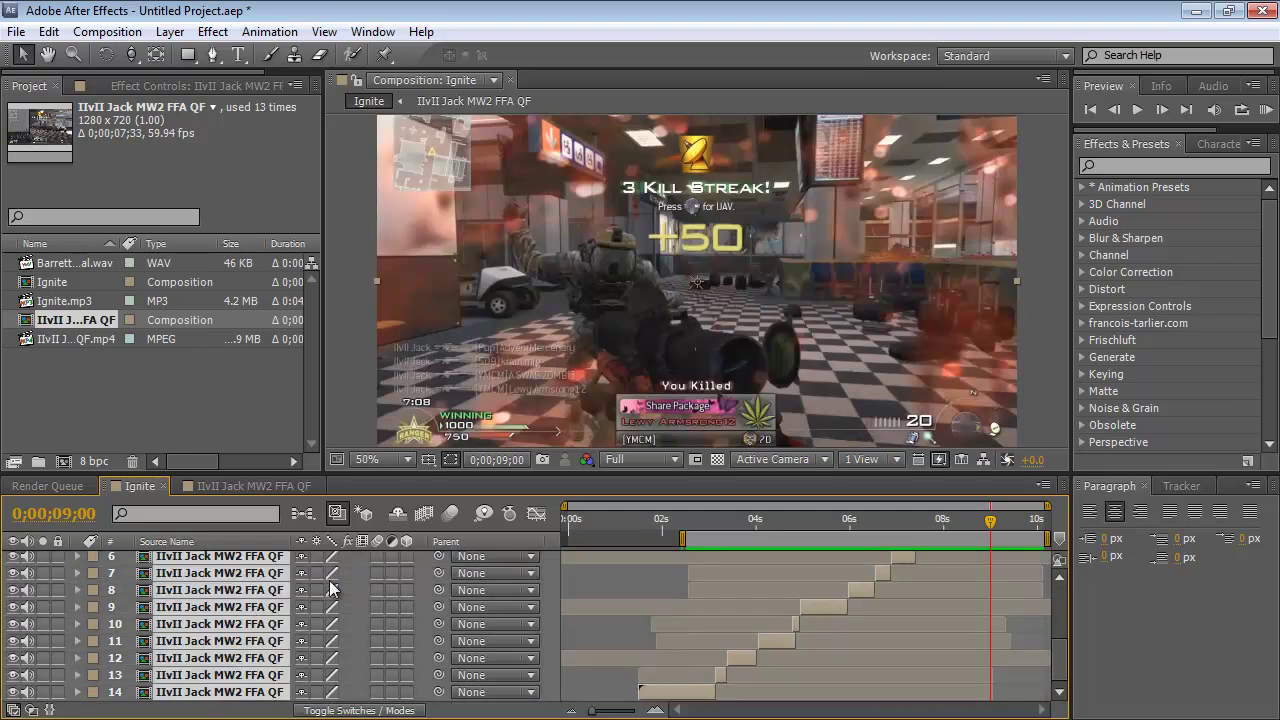
scroll(329, 580, "up", 5)
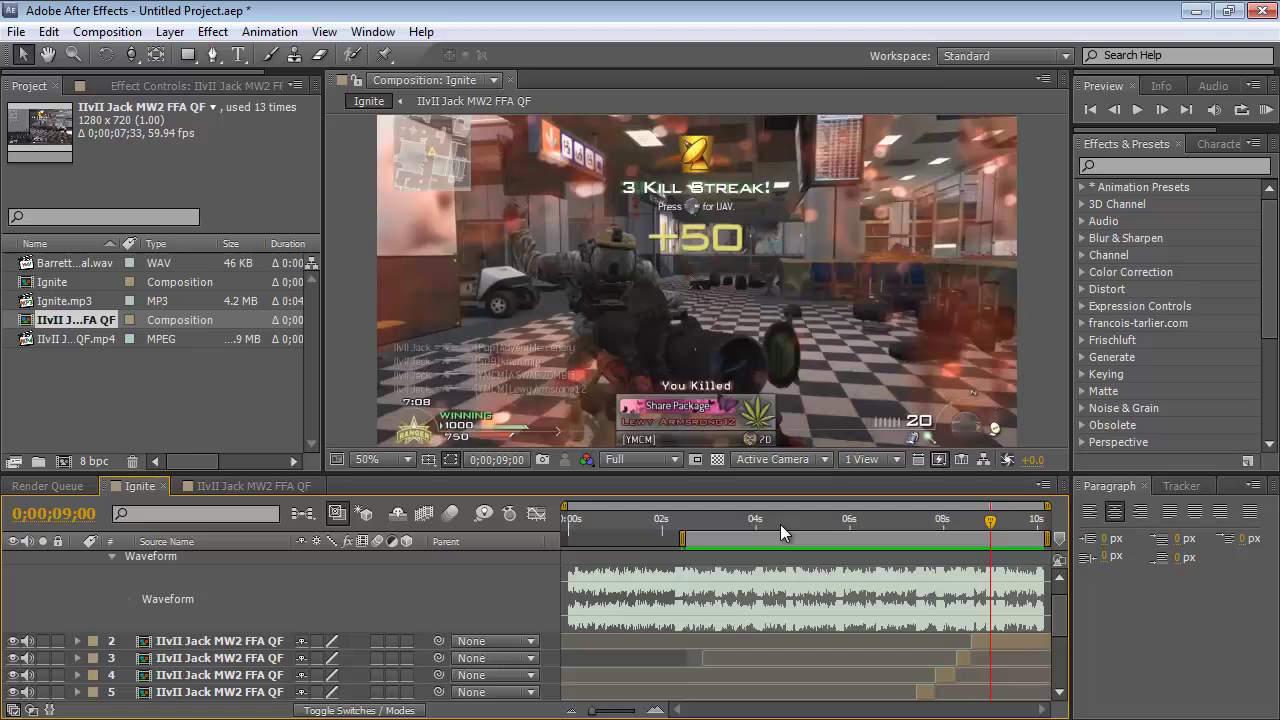
left_click_drag(780, 524, 710, 532)
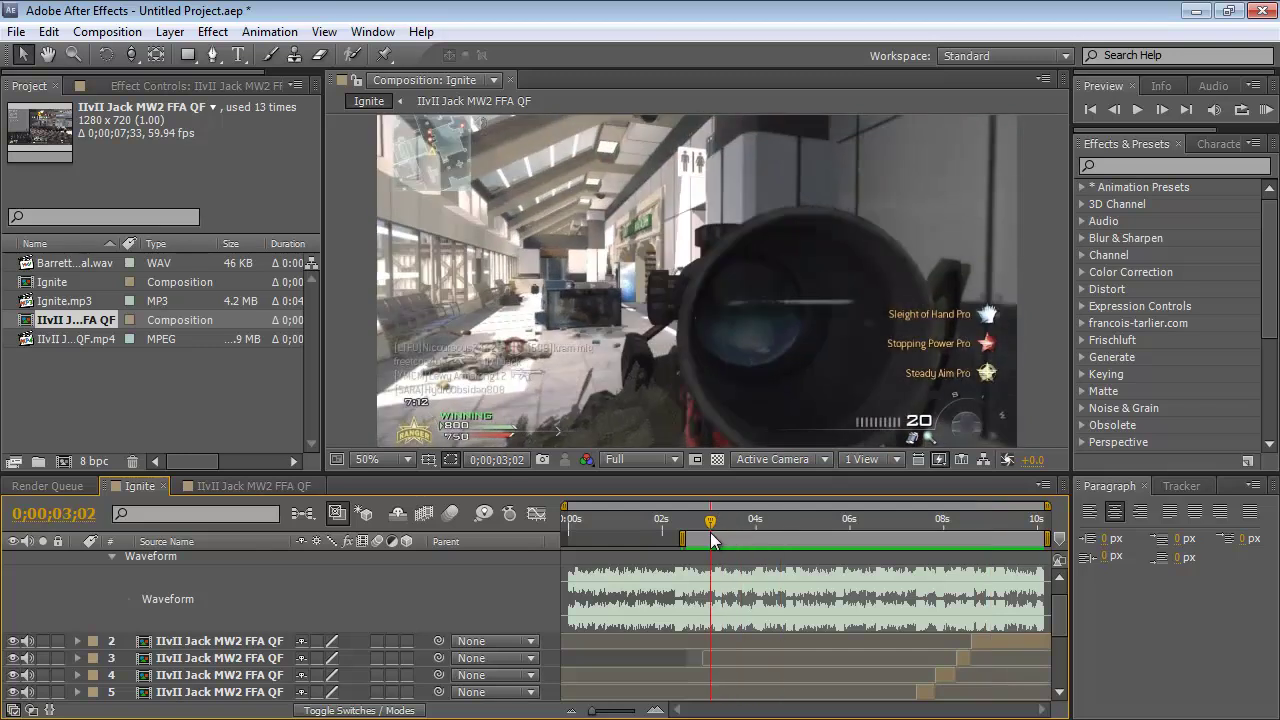